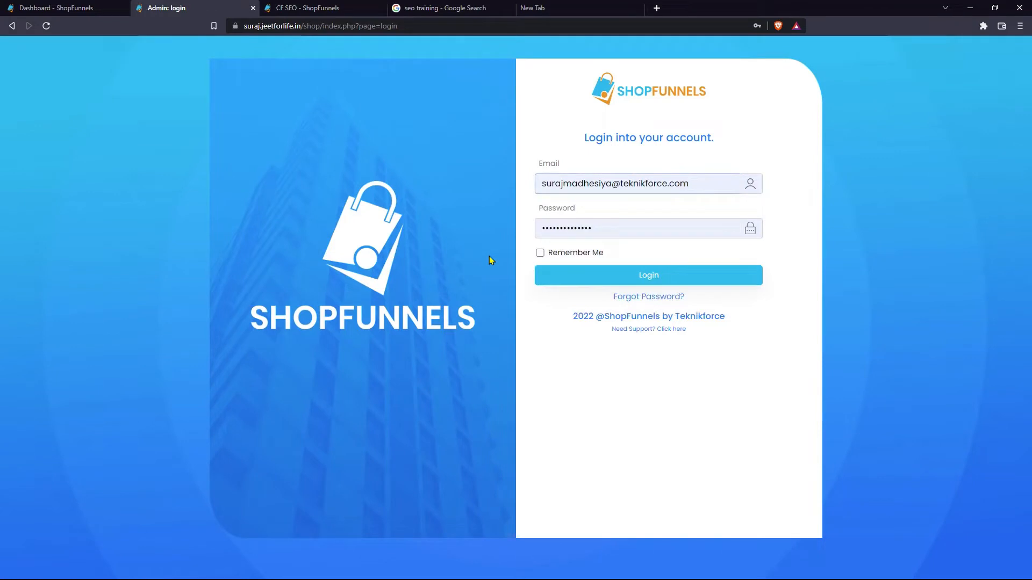
- Log in to the admin dashboard and open the Store list under Store Content
{"action": "key", "text": "Return"}
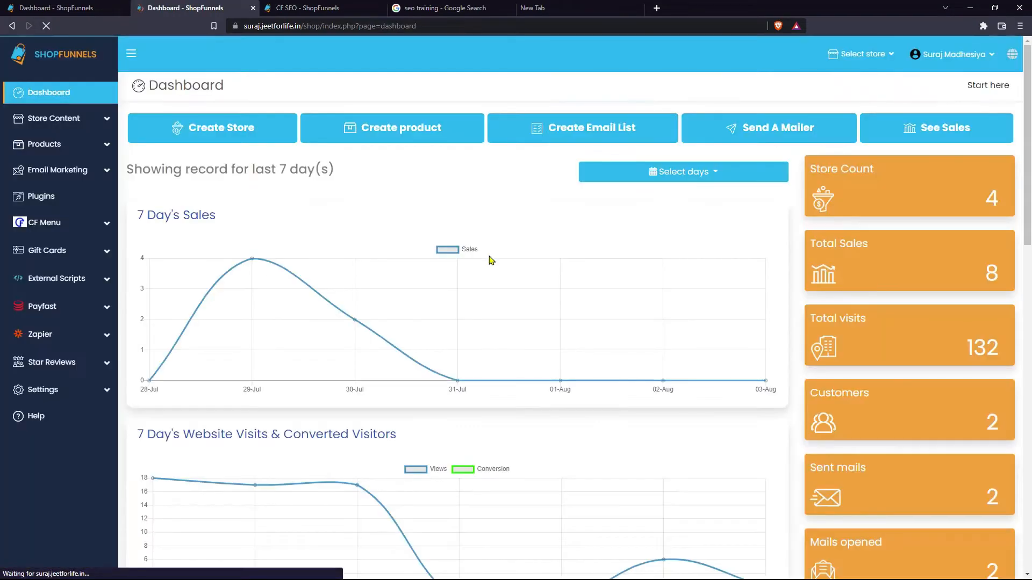
{"action": "triple_click", "coordinate": [229, 175]}
{"action": "left_click", "coordinate": [225, 189]}
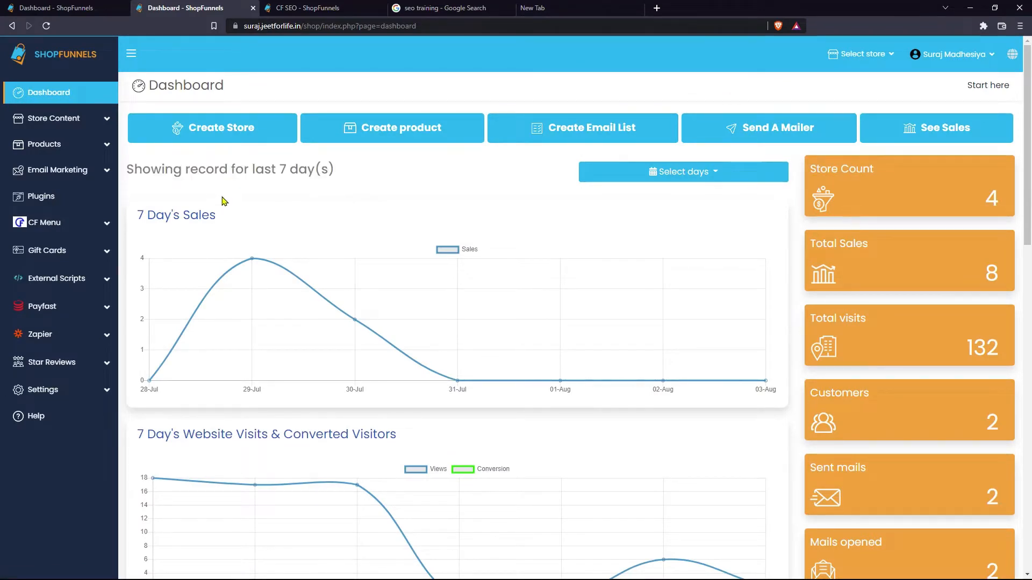
{"action": "double_click", "coordinate": [182, 86]}
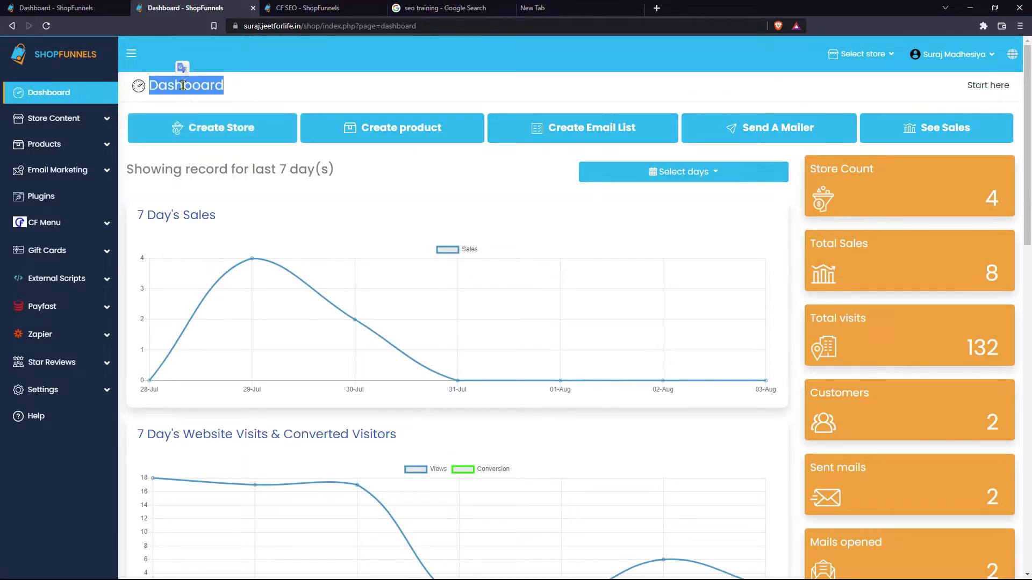
{"action": "left_click", "coordinate": [183, 86]}
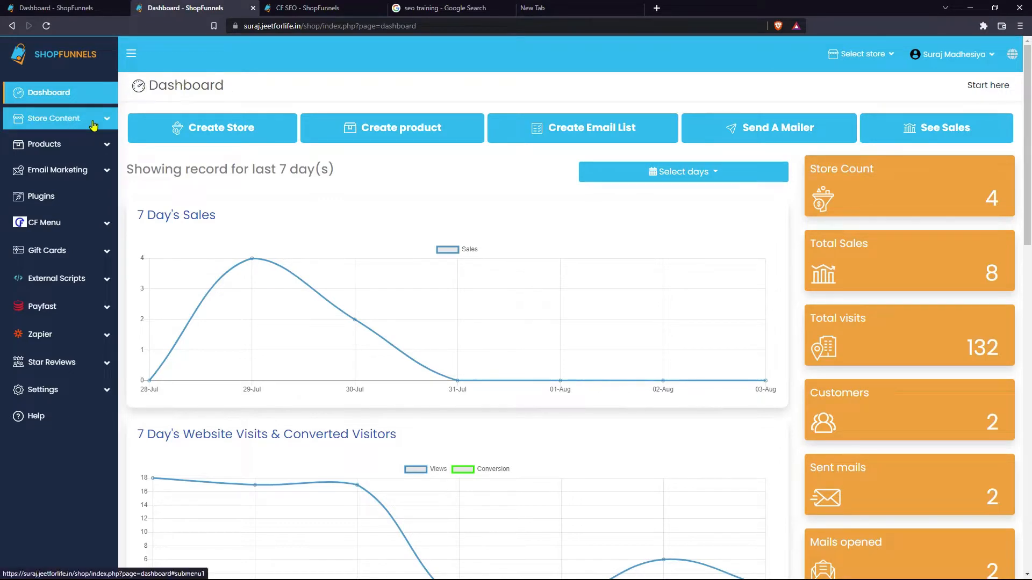
{"action": "left_click", "coordinate": [54, 119]}
{"action": "left_click", "coordinate": [48, 162]}
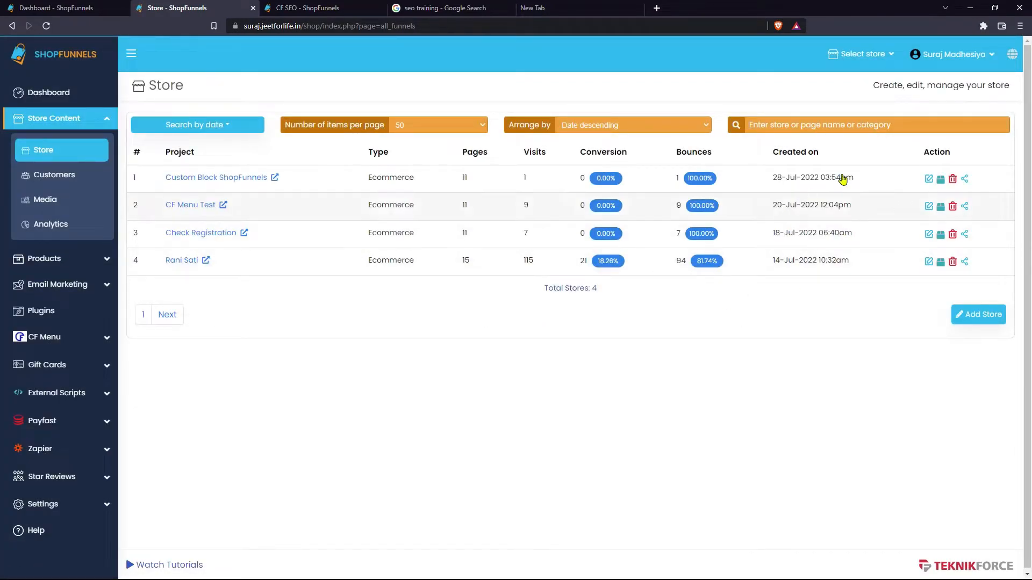
- Open the Custom Block ShopFunnels salespage settings on the Edit SEO Data tab
{"action": "left_click", "coordinate": [929, 181]}
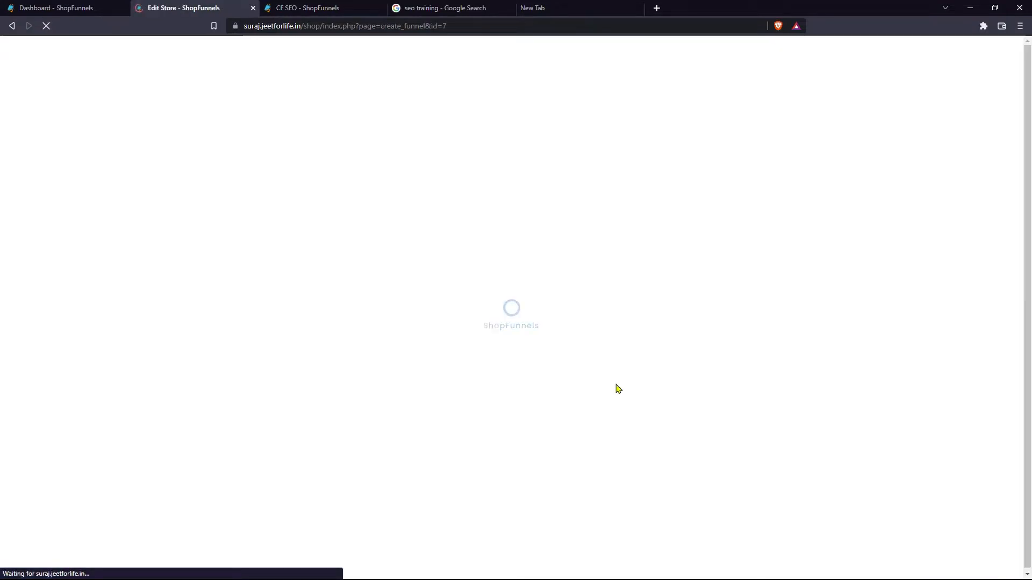
{"action": "left_click", "coordinate": [258, 207]}
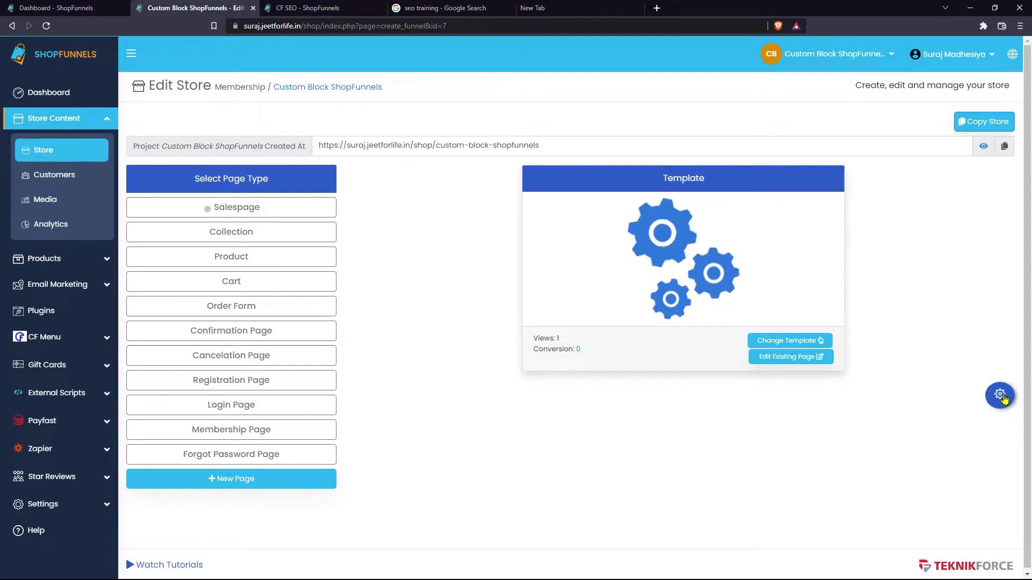
{"action": "left_click", "coordinate": [1000, 395]}
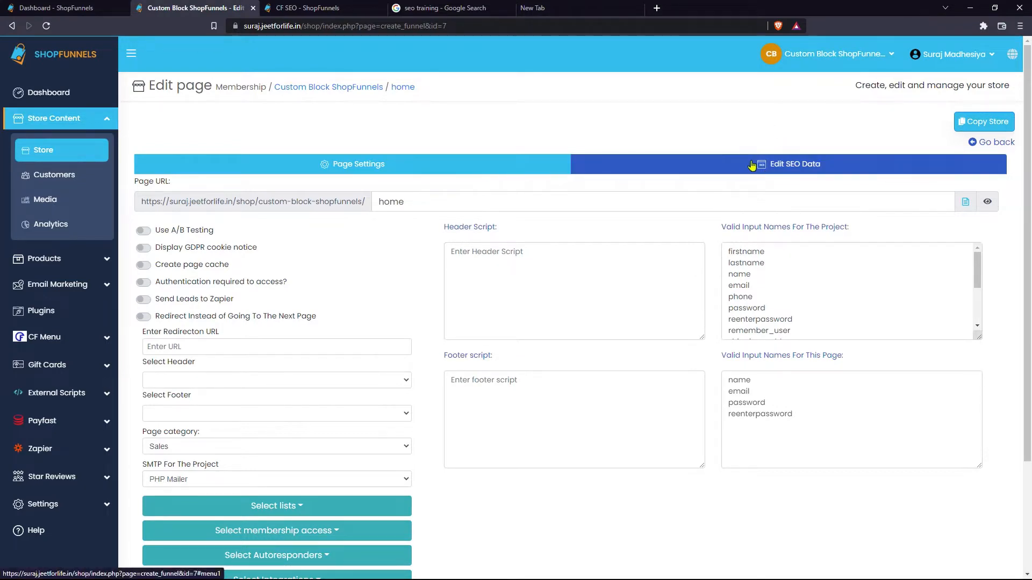
{"action": "left_click", "coordinate": [788, 168]}
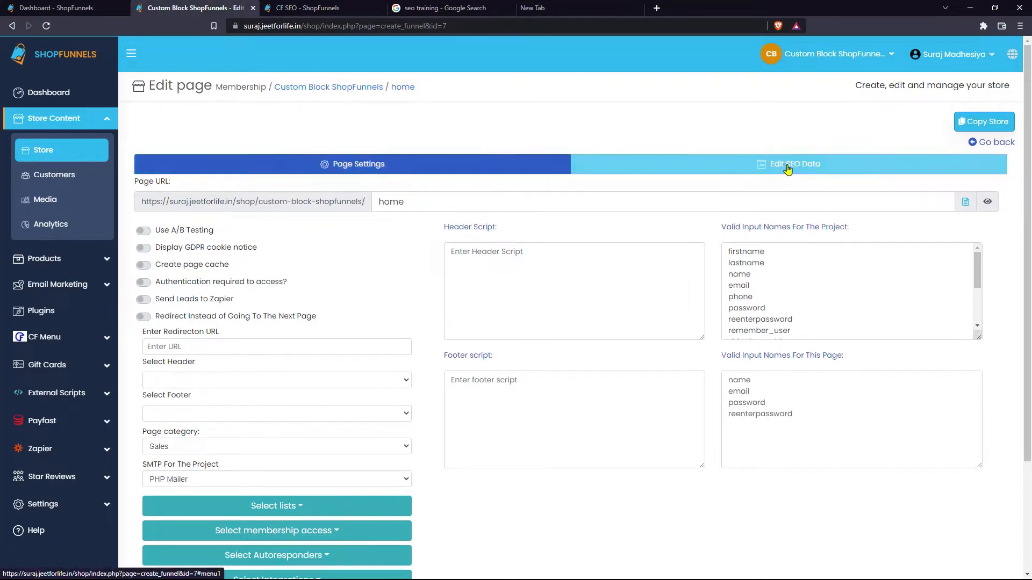
{"action": "left_click", "coordinate": [399, 219]}
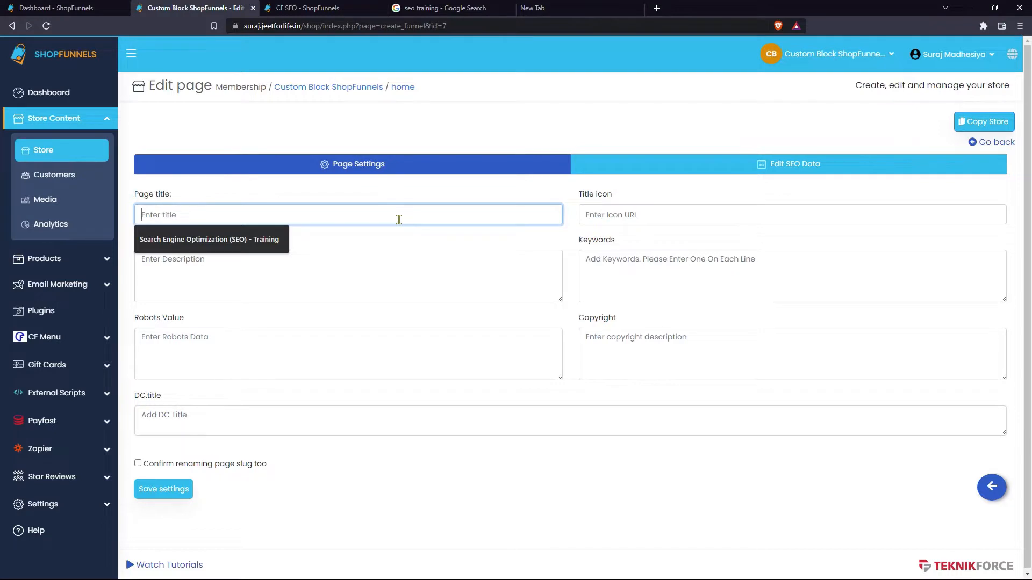
- Fill in the page title, icon URL, description, four keywords and 'index, follow' robots value
{"action": "key", "text": "Down"}
{"action": "key", "text": "Return"}
{"action": "key", "text": "Tab"}
{"action": "key", "text": "Down"}
{"action": "key", "text": "Return"}
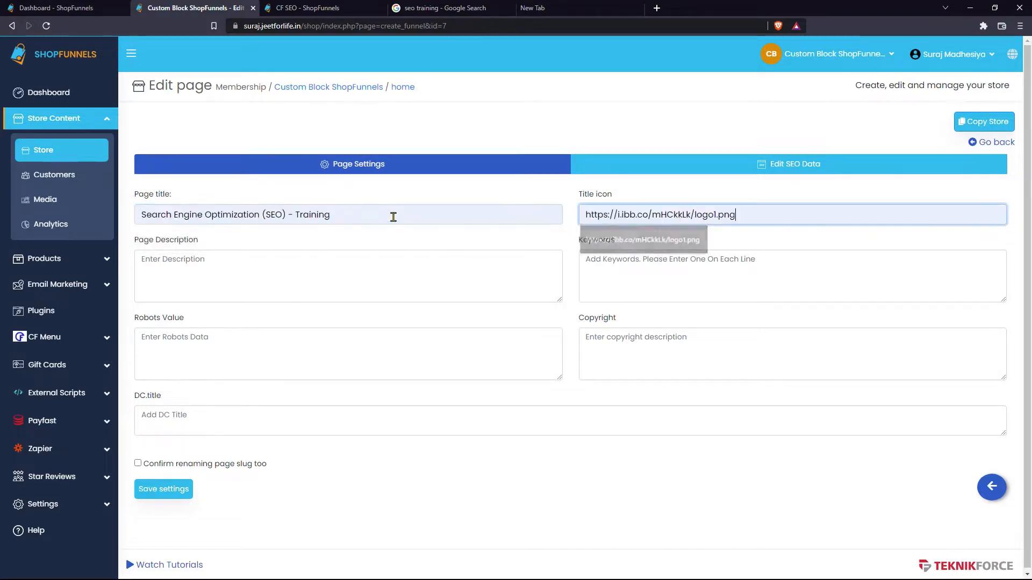
{"action": "key", "text": "Tab"}
{"action": "type", "text": "Seo - Search engine optimization: the process of making your site better for search engines. Also the job title of a person who does this for a living."}
{"action": "key", "text": "Tab"}
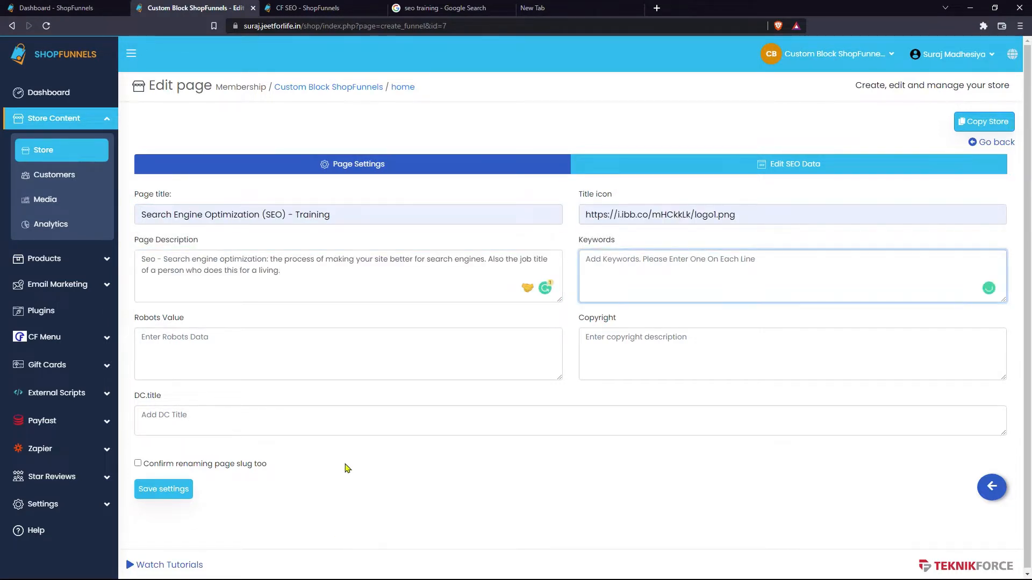
{"action": "type", "text": "SEO Search Engine Optimization Seo Training ShopFunnels"}
{"action": "key", "text": "Tab"}
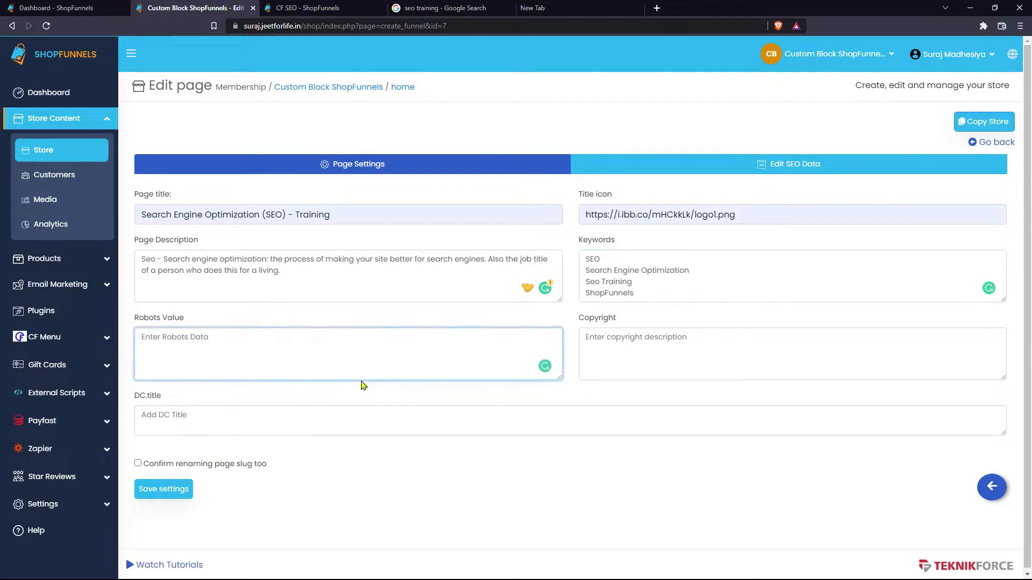
{"action": "type", "text": "index, follow"}
- Paste the copyright notice and the page title as DC.title, then save the settings
{"action": "left_click", "coordinate": [687, 355]}
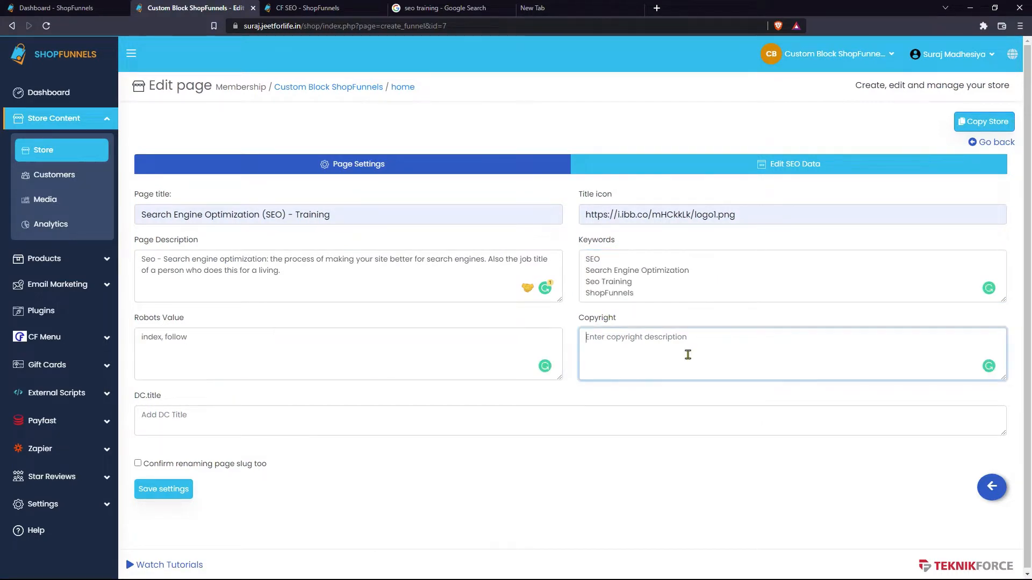
{"action": "type", "text": "@copyright teknikforce.com"}
{"action": "key", "text": "Tab"}
{"action": "left_click", "coordinate": [612, 379]}
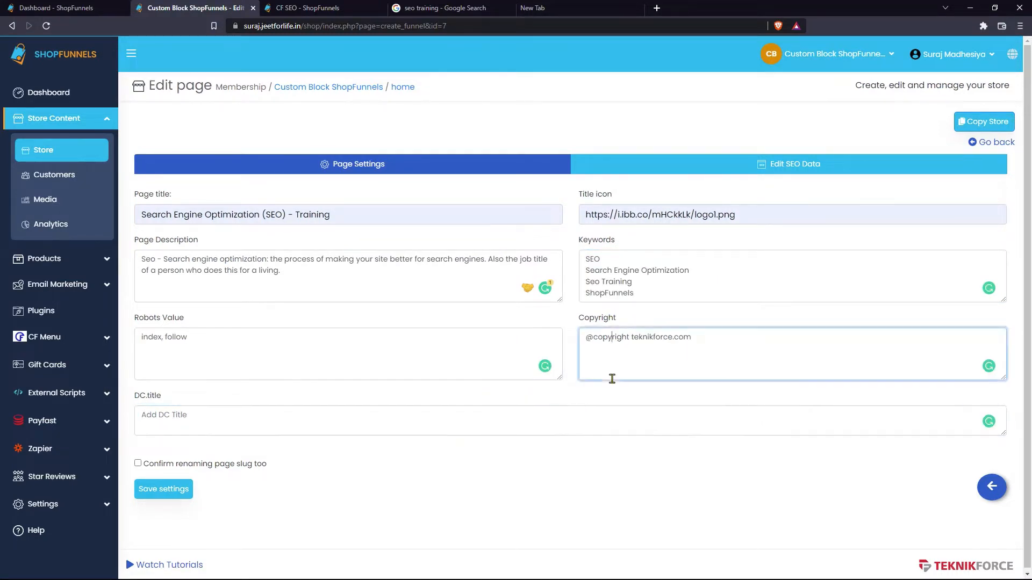
{"action": "left_click", "coordinate": [469, 424]}
{"action": "type", "text": "Search Engine Optimization (SEO) - Training"}
{"action": "left_click", "coordinate": [180, 495]}
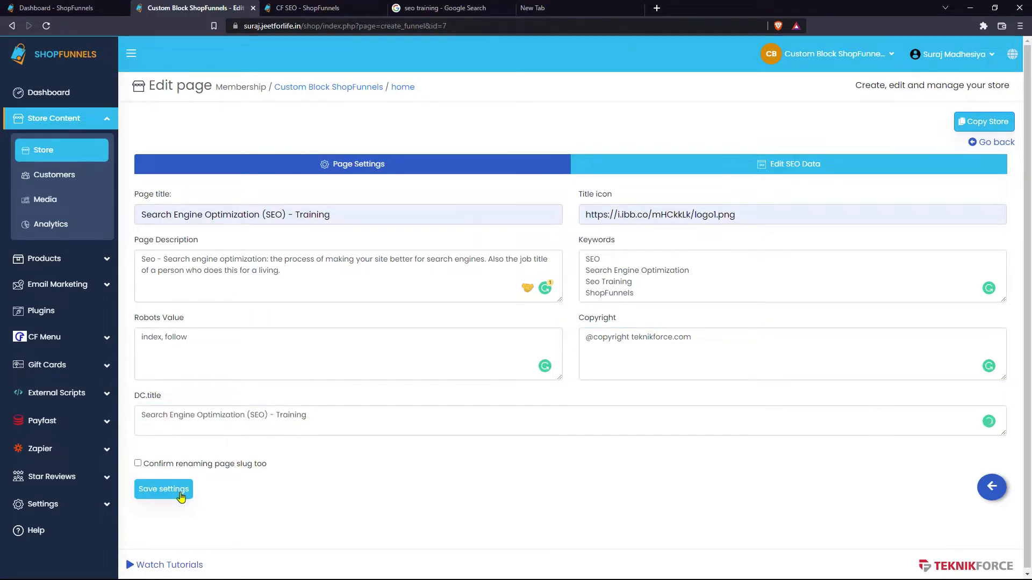
{"action": "left_click", "coordinate": [180, 496]}
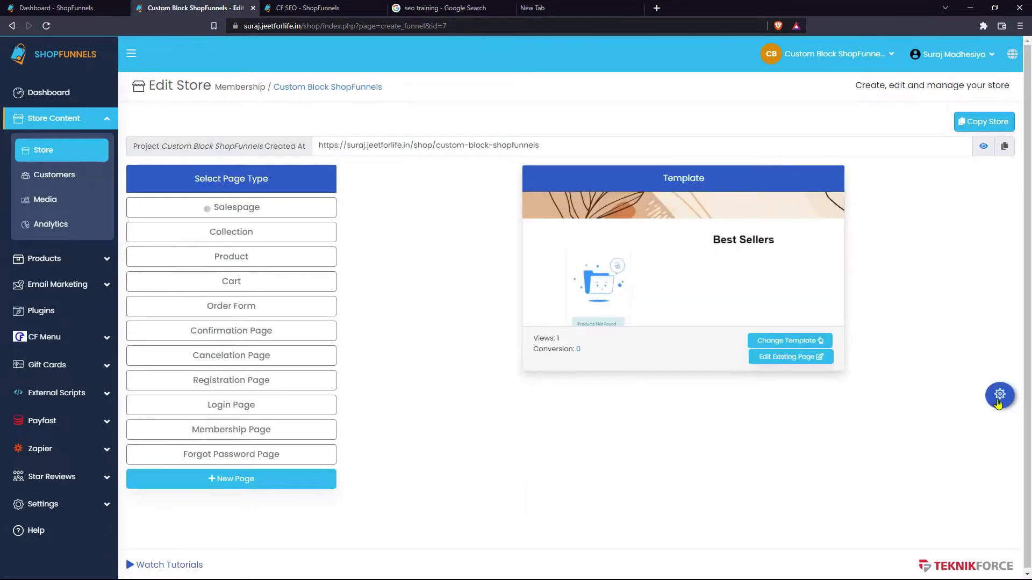
- Open the live salespage in a new tab to confirm the SEO title, then return to the editor
{"action": "left_click", "coordinate": [998, 396]}
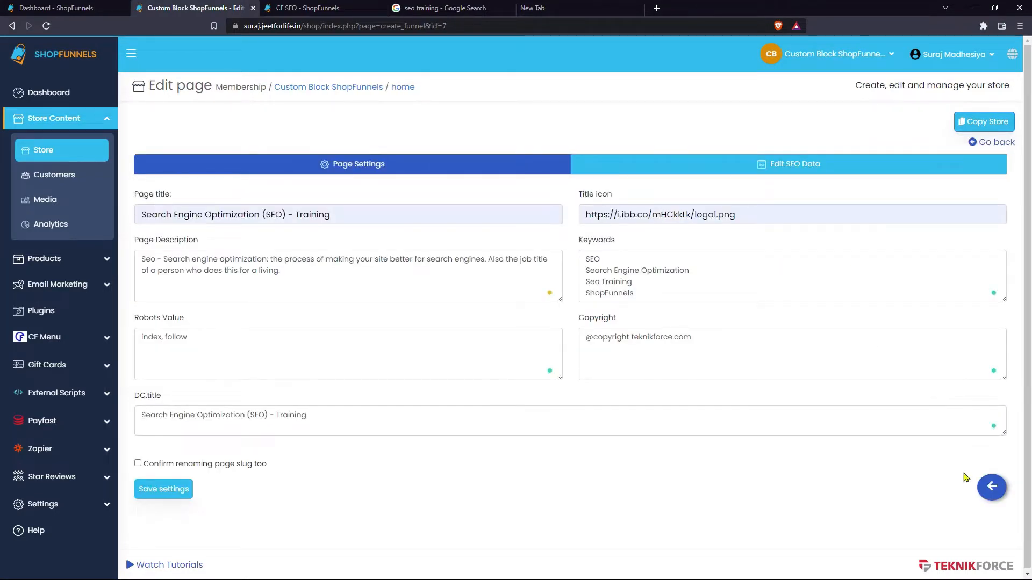
{"action": "left_click", "coordinate": [992, 488]}
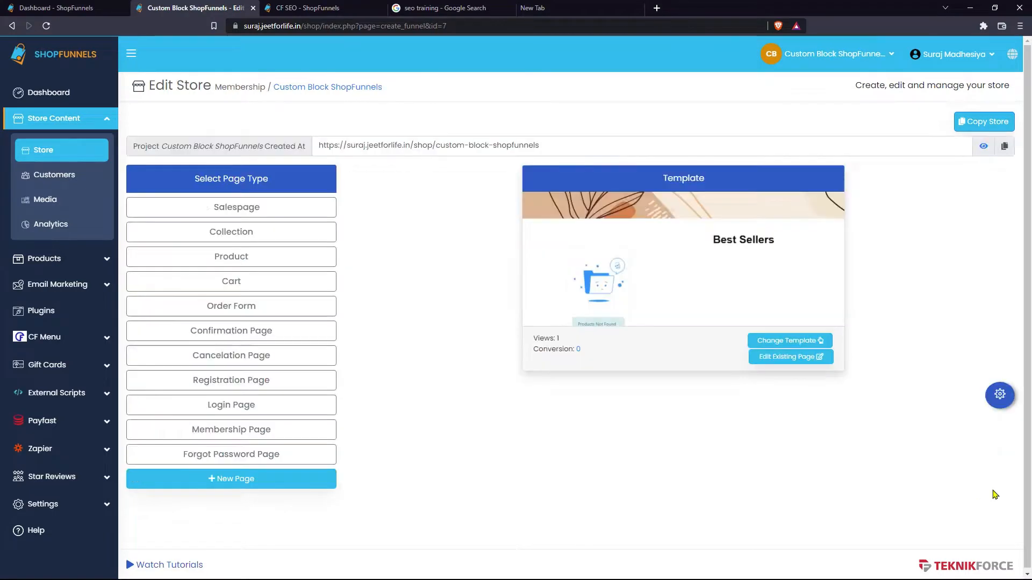
{"action": "right_click", "coordinate": [260, 212]}
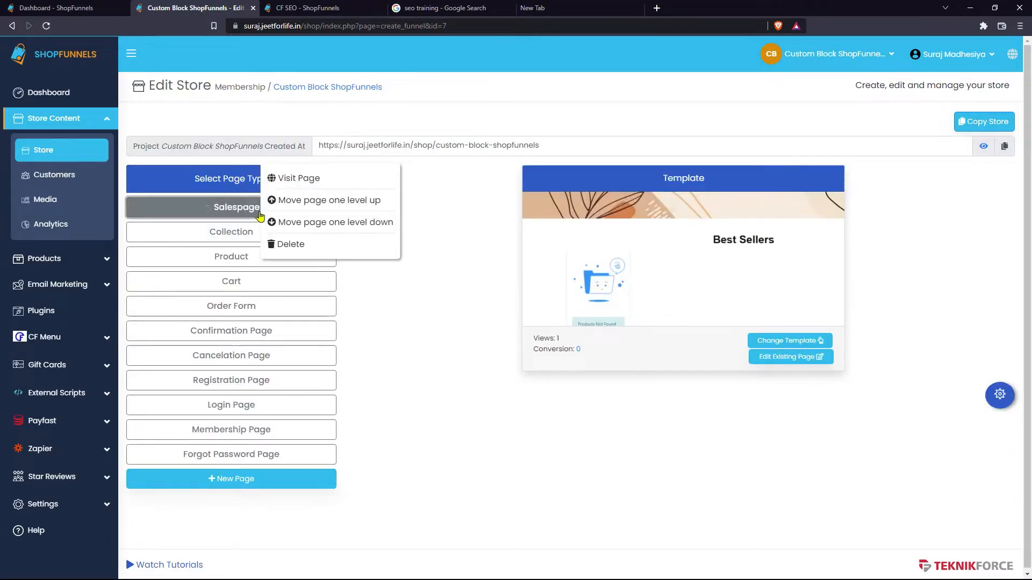
{"action": "left_click", "coordinate": [307, 181]}
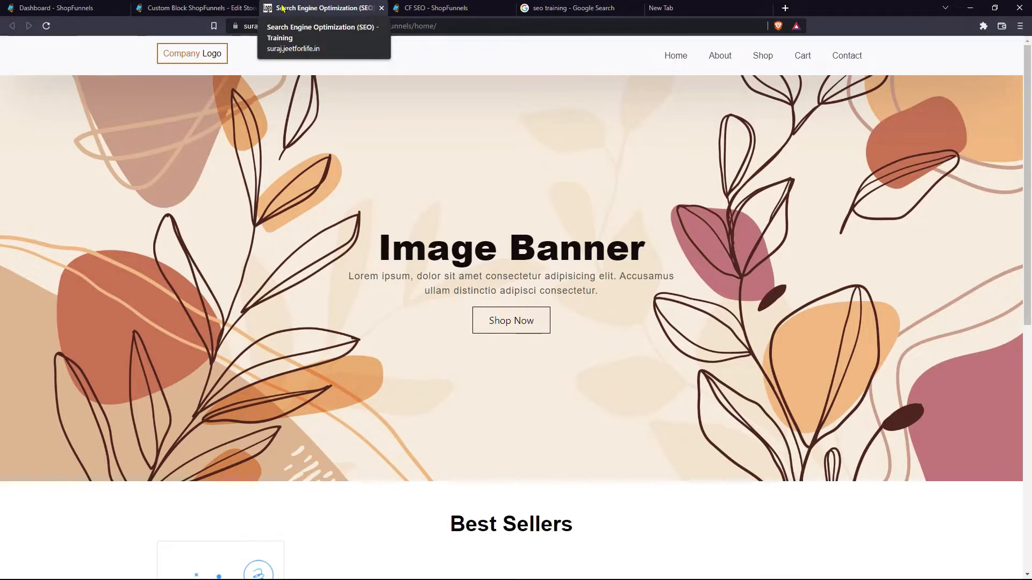
{"action": "left_click", "coordinate": [196, 8]}
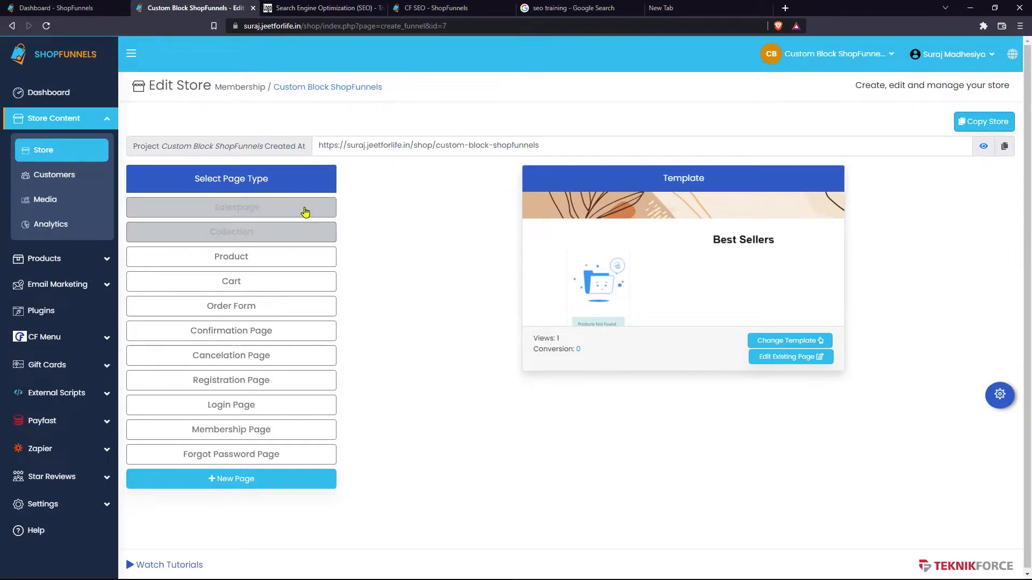
- Go to Plugins in a new tab and choose Add New Plugin > Install From Market Place
{"action": "left_click", "coordinate": [72, 309], "text": "ctrl"}
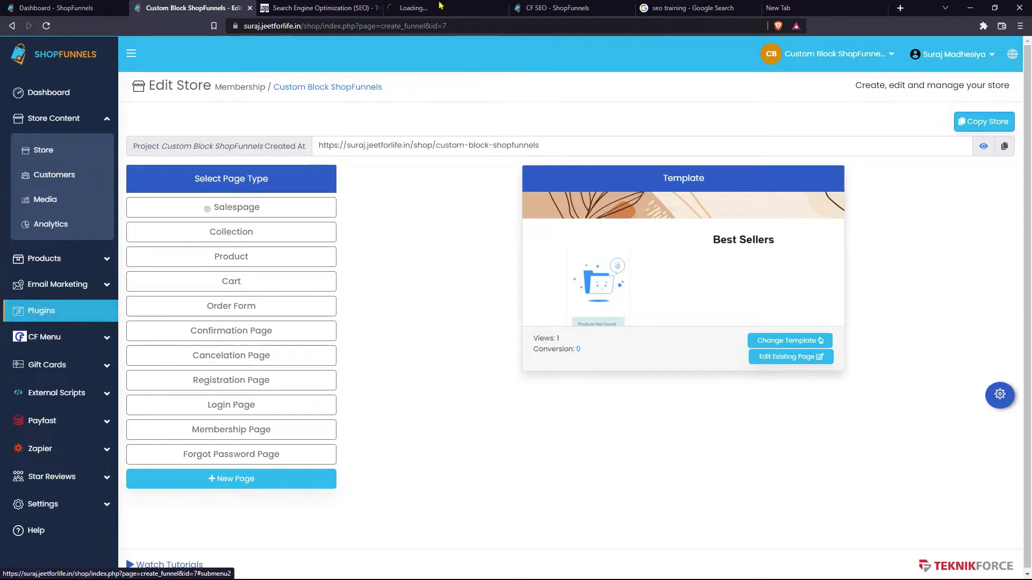
{"action": "left_click", "coordinate": [466, 7]}
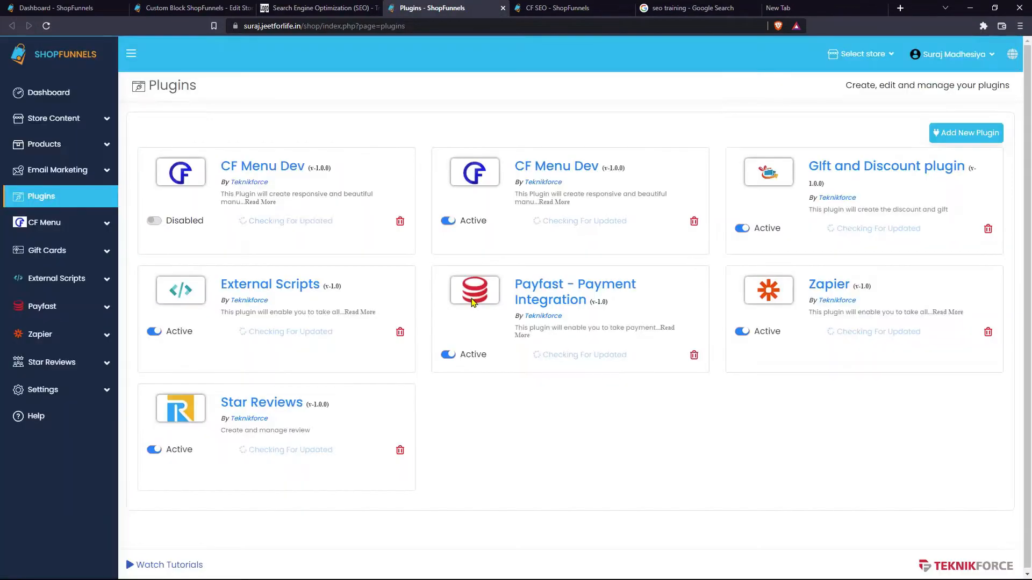
{"action": "left_click", "coordinate": [995, 134]}
{"action": "left_click", "coordinate": [573, 261]}
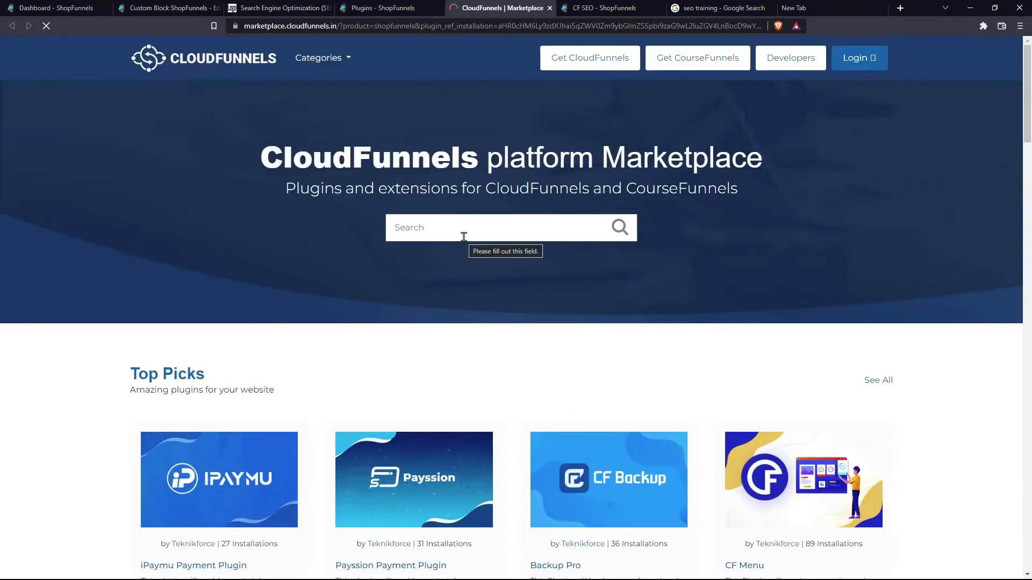
{"action": "left_click", "coordinate": [463, 236]}
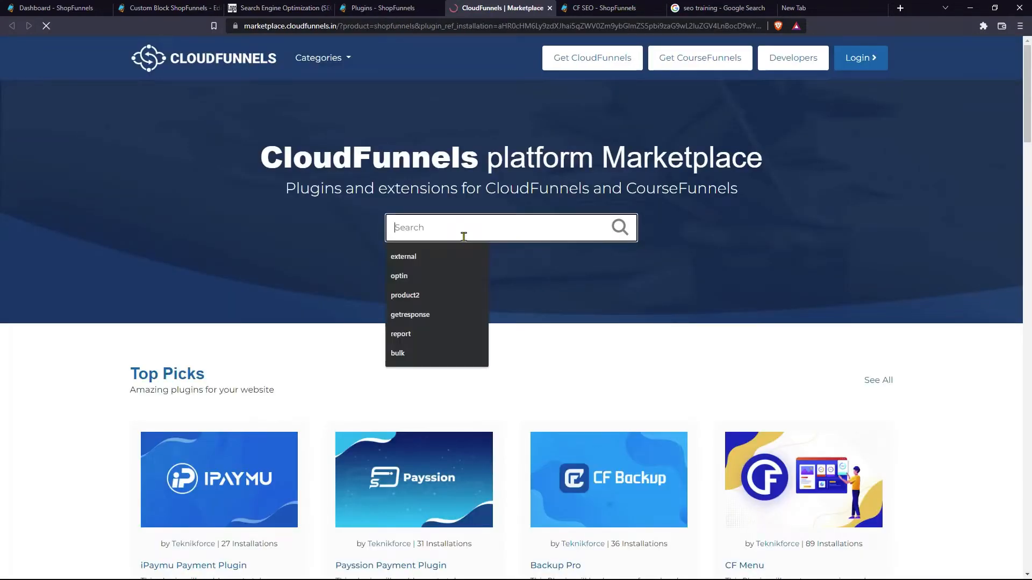
- Search the marketplace for 'seo' and open the CF SEO plugin page
{"action": "type", "text": "seo"}
{"action": "key", "text": "Return"}
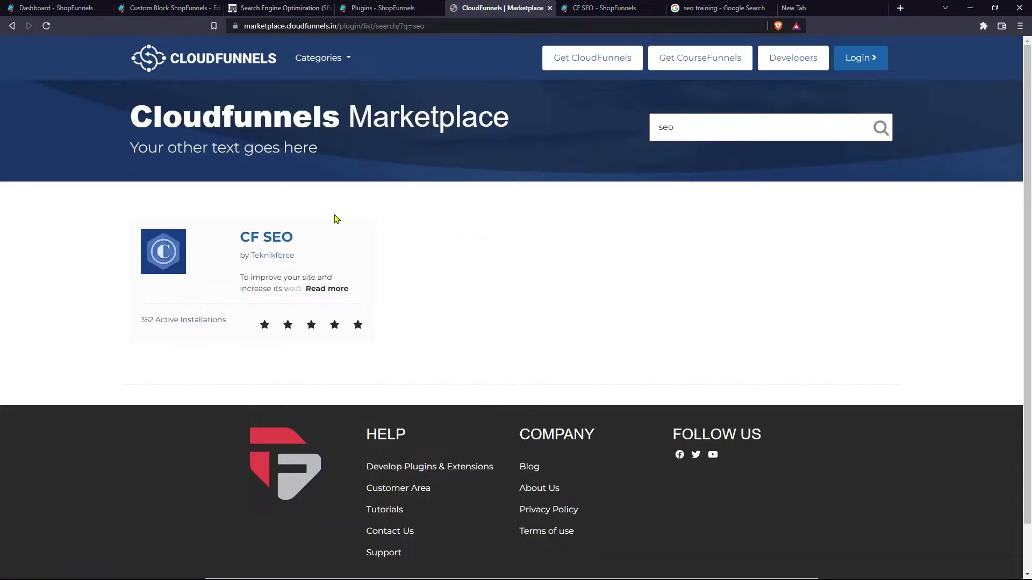
{"action": "left_click", "coordinate": [273, 240]}
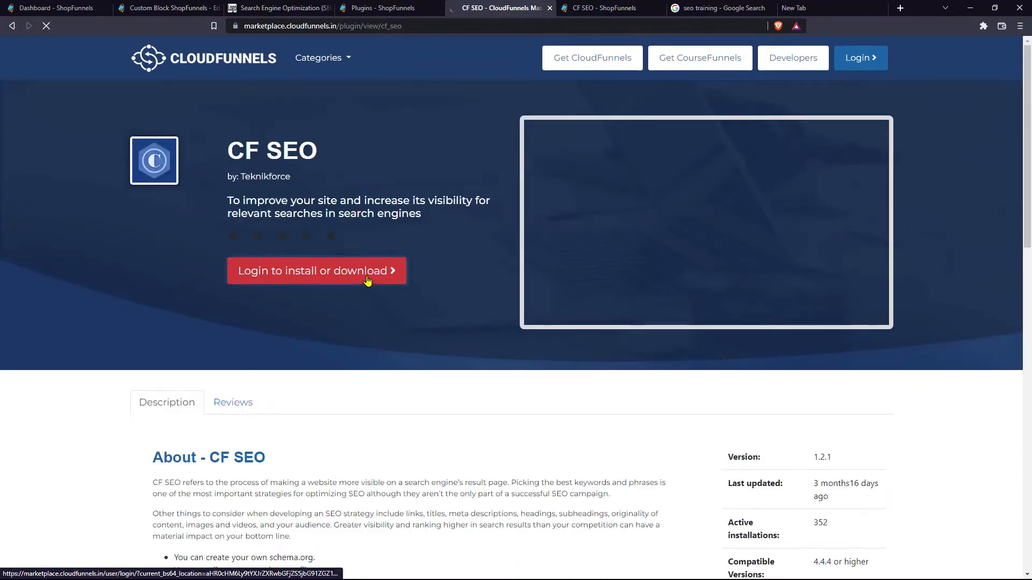
- Sign in to the membership account with saved credentials and install CF SEO v1.2.0
{"action": "left_click", "coordinate": [507, 260]}
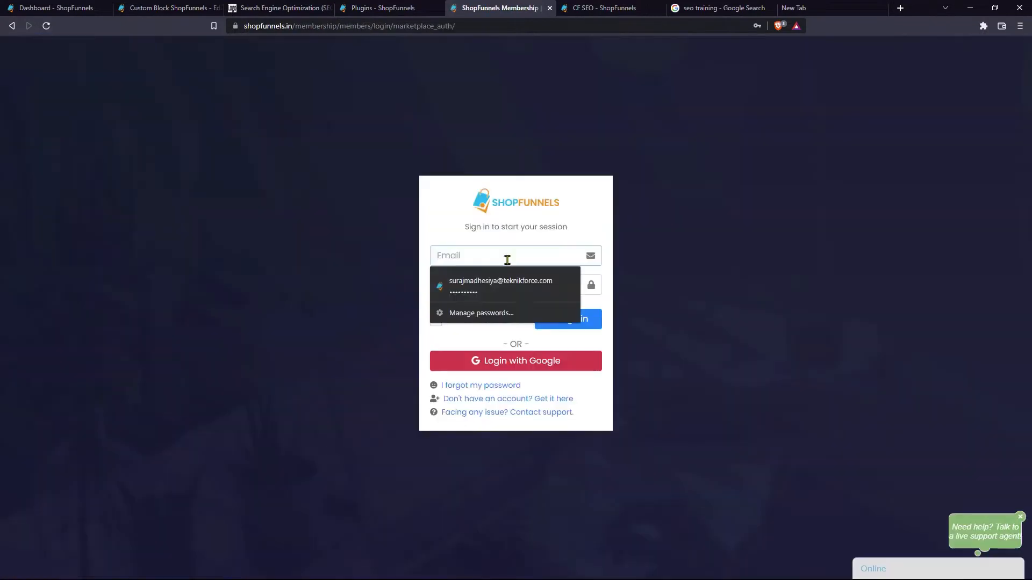
{"action": "key", "text": "Down"}
{"action": "key", "text": "Return"}
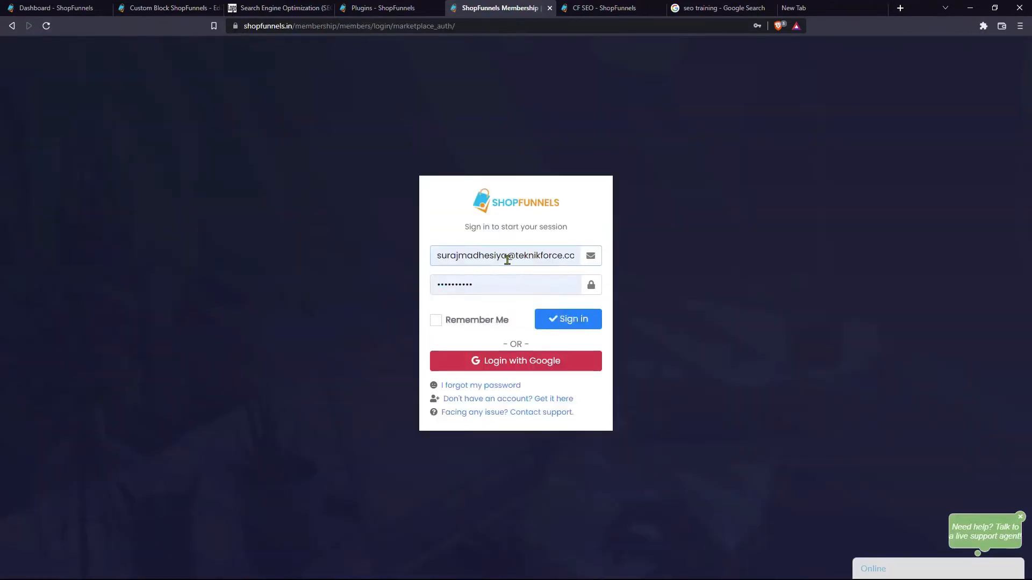
{"action": "left_click", "coordinate": [575, 322]}
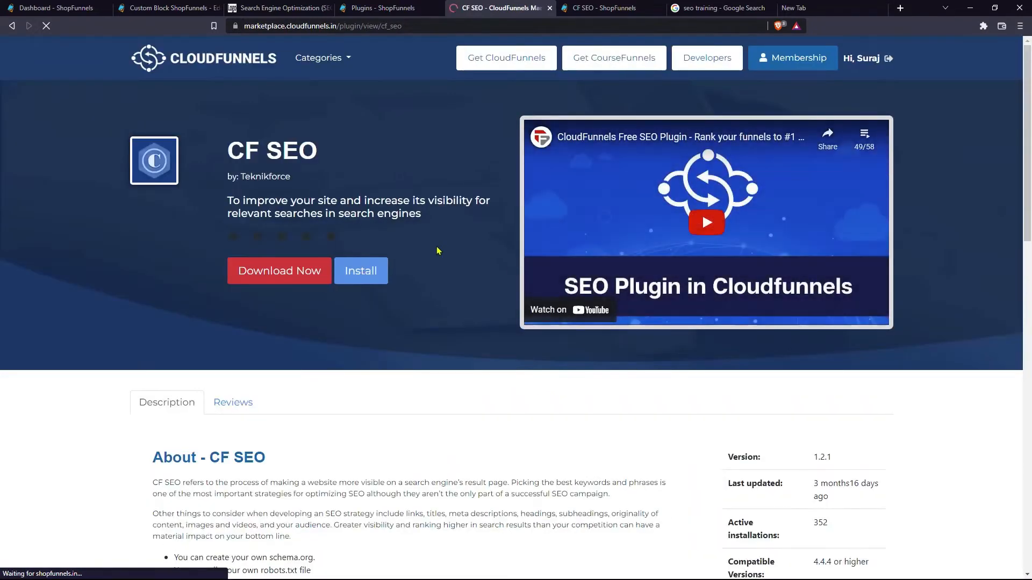
{"action": "left_click", "coordinate": [380, 275]}
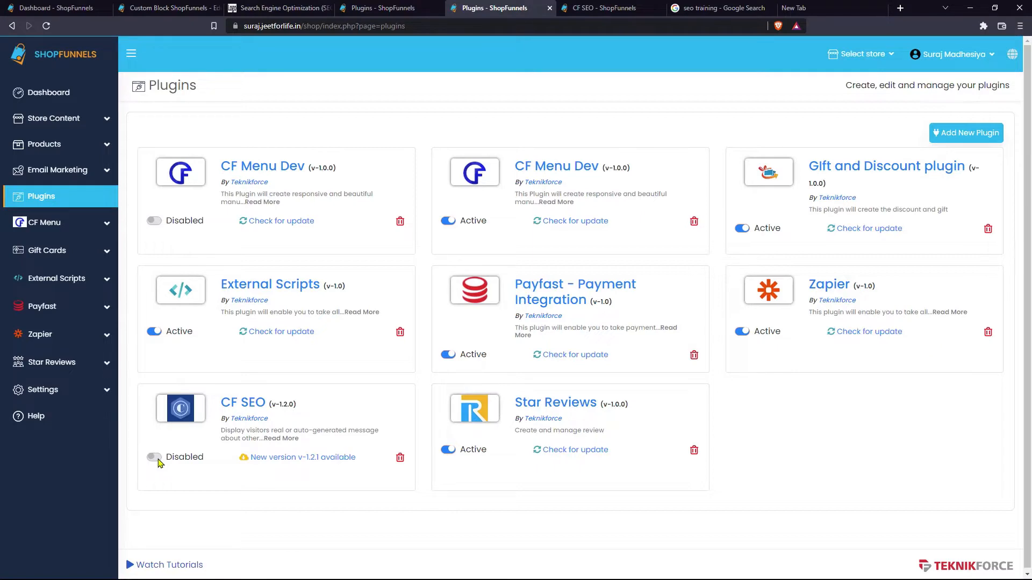
- Switch CF SEO to Active and open its All Setup dashboard showing zero setups
{"action": "left_click", "coordinate": [154, 457]}
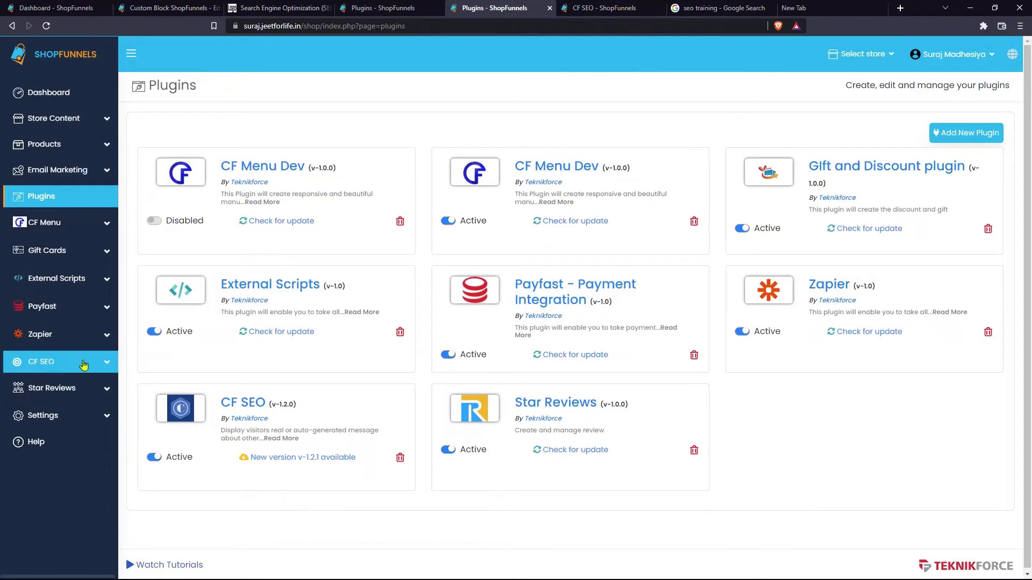
{"action": "left_click", "coordinate": [23, 366]}
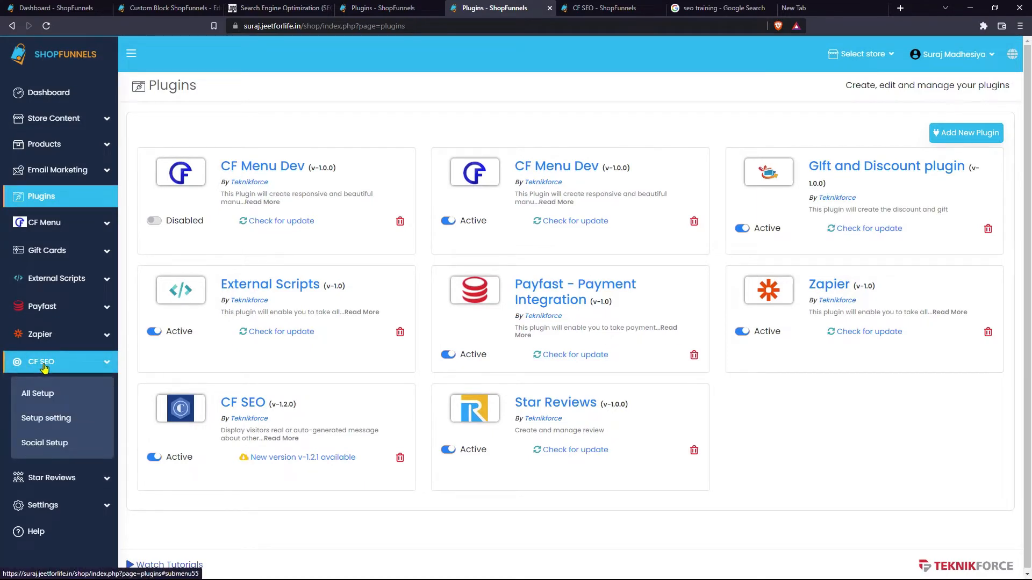
{"action": "left_click", "coordinate": [53, 397]}
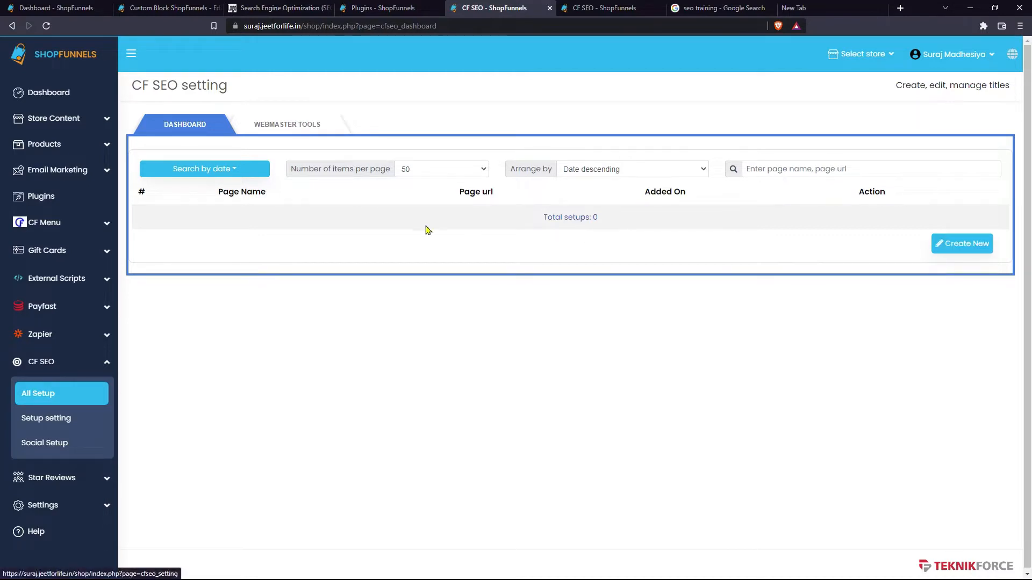
{"action": "left_click", "coordinate": [70, 117]}
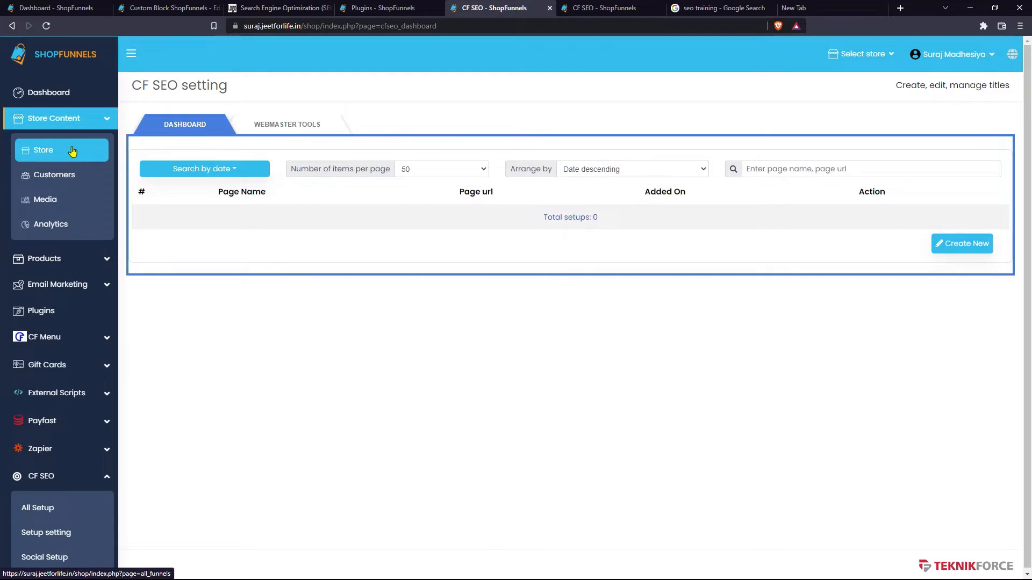
{"action": "middle_click", "coordinate": [71, 151]}
- Start a new store named MainFunnel and clear its auto-filled Store URL path
{"action": "left_click", "coordinate": [559, 8]}
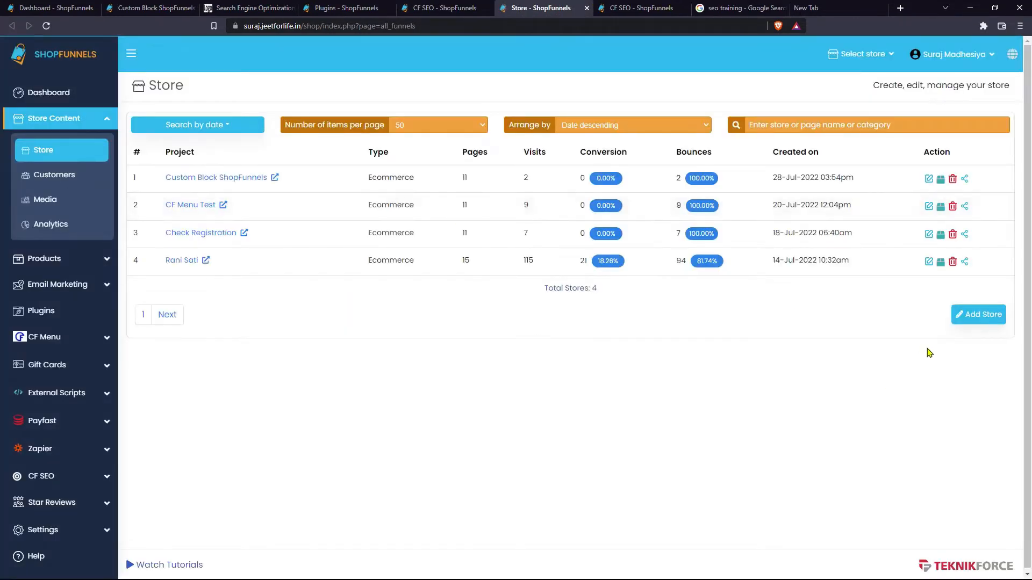
{"action": "left_click", "coordinate": [978, 318]}
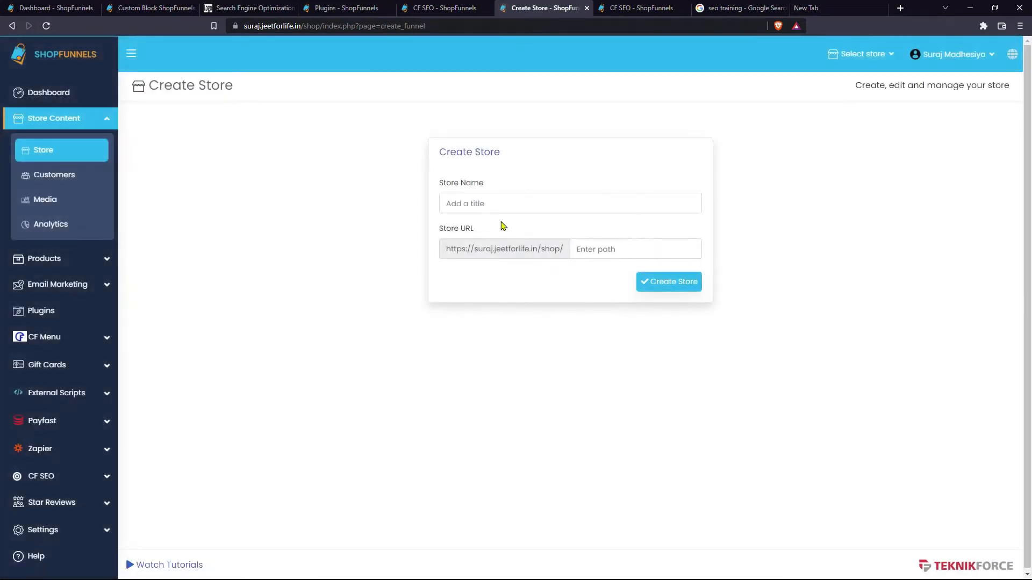
{"action": "left_click", "coordinate": [492, 204]}
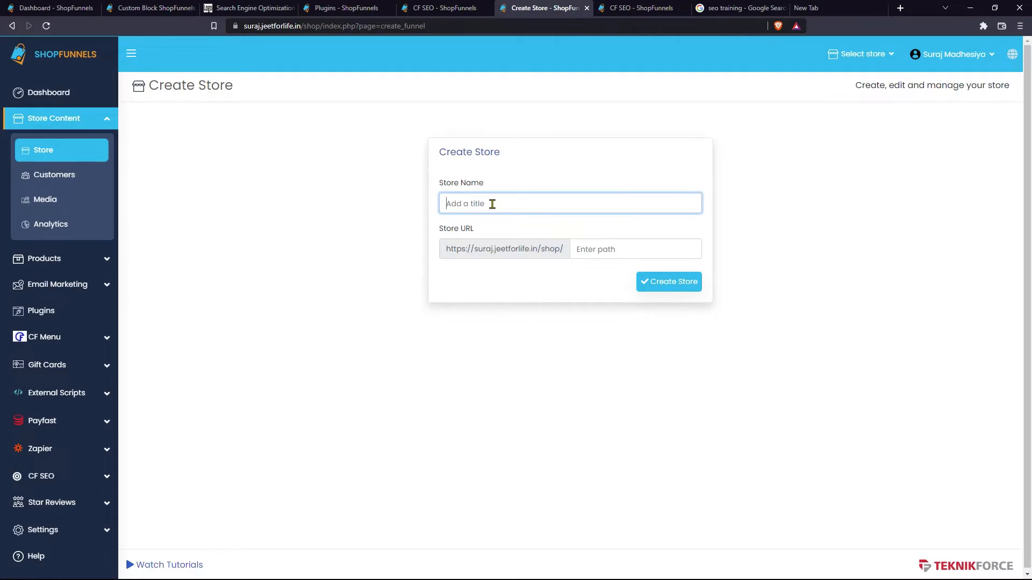
{"action": "type", "text": "MainFunnel"}
{"action": "double_click", "coordinate": [613, 250]}
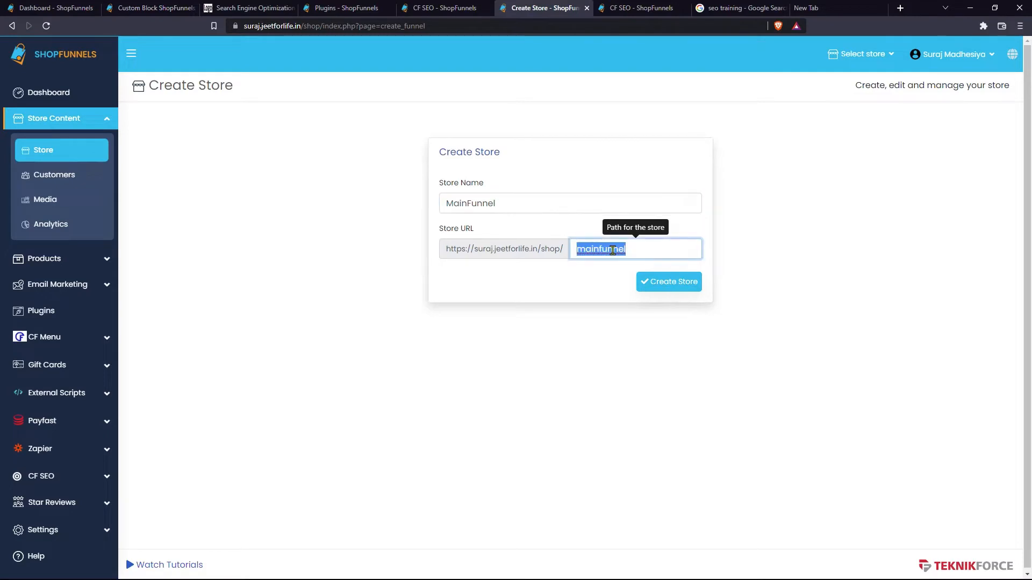
{"action": "key", "text": "BackSpace"}
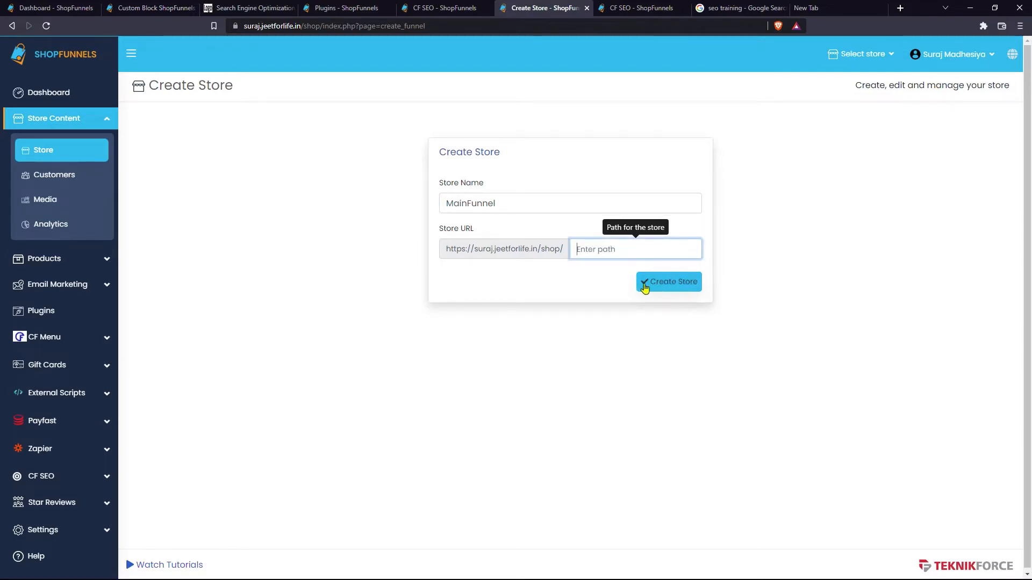
{"action": "left_click", "coordinate": [567, 271]}
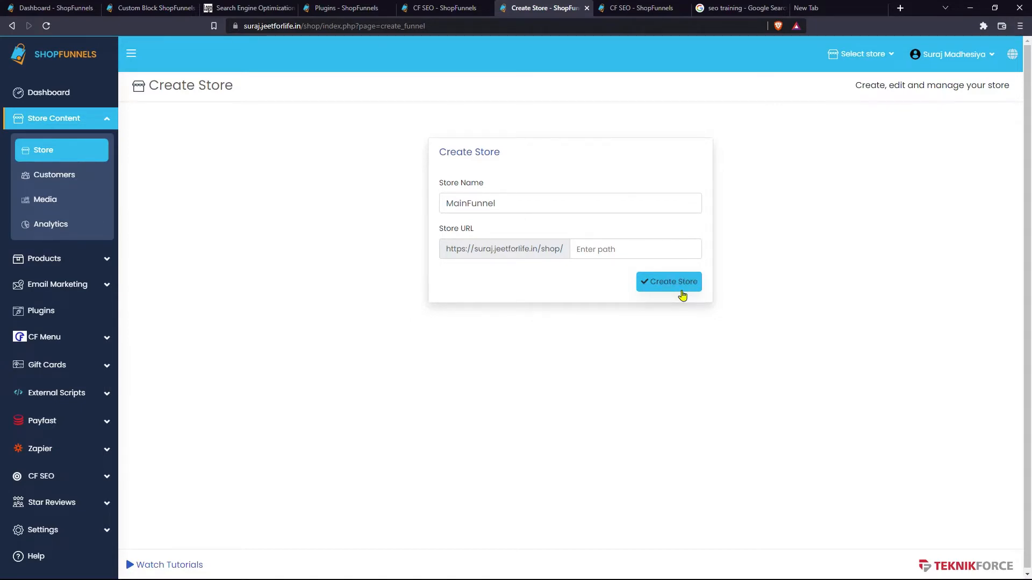
{"action": "left_click", "coordinate": [649, 250]}
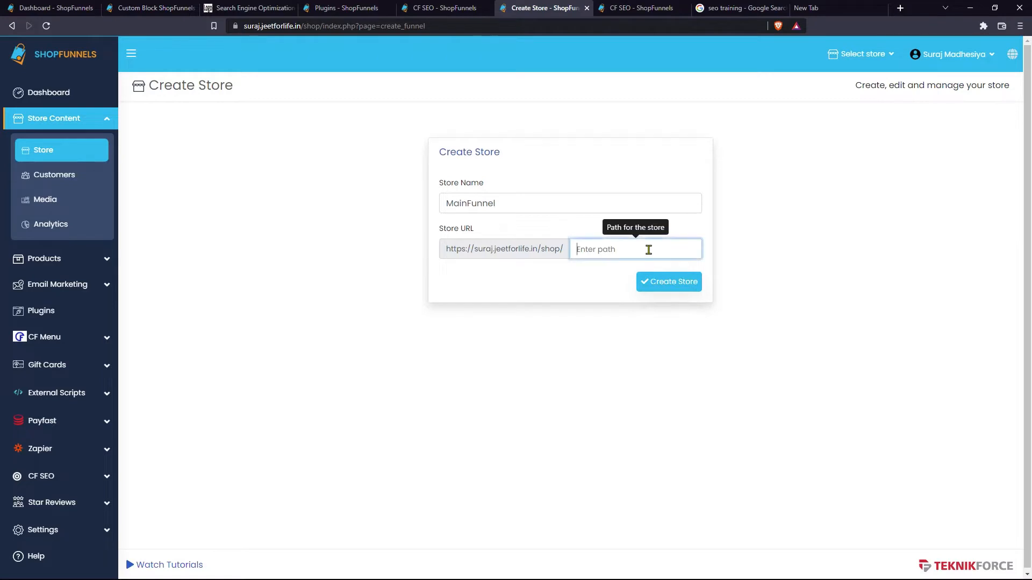
- Trim the plugins tab's address to load the shop root, then create the MainFunnel store
{"action": "left_click", "coordinate": [344, 8]}
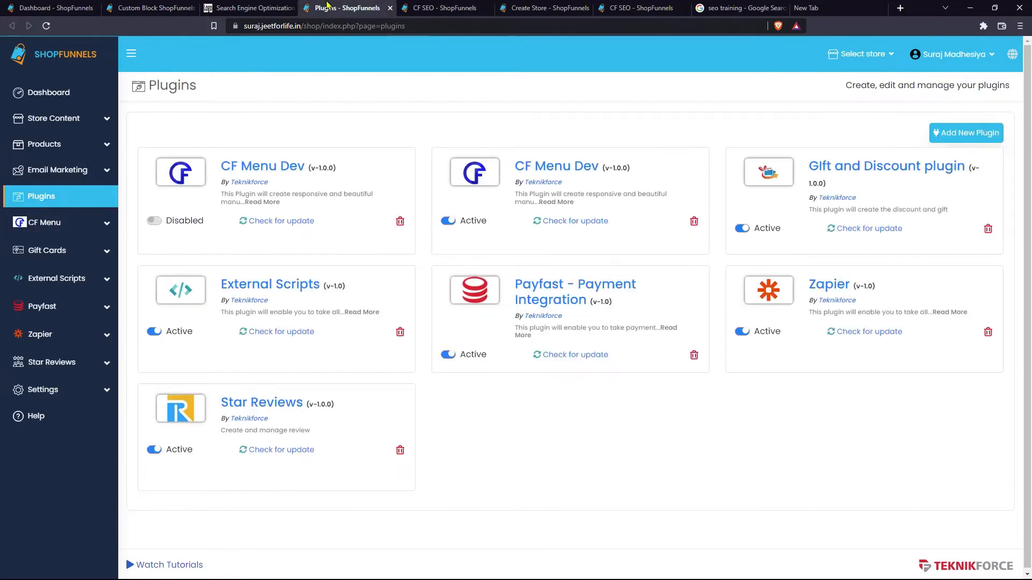
{"action": "left_click", "coordinate": [340, 30]}
{"action": "key", "text": "ctrl+shift+Left"}
{"action": "key", "text": "ctrl+shift+Left"}
{"action": "key", "text": "ctrl+shift+Left"}
{"action": "key", "text": "ctrl+shift+Left"}
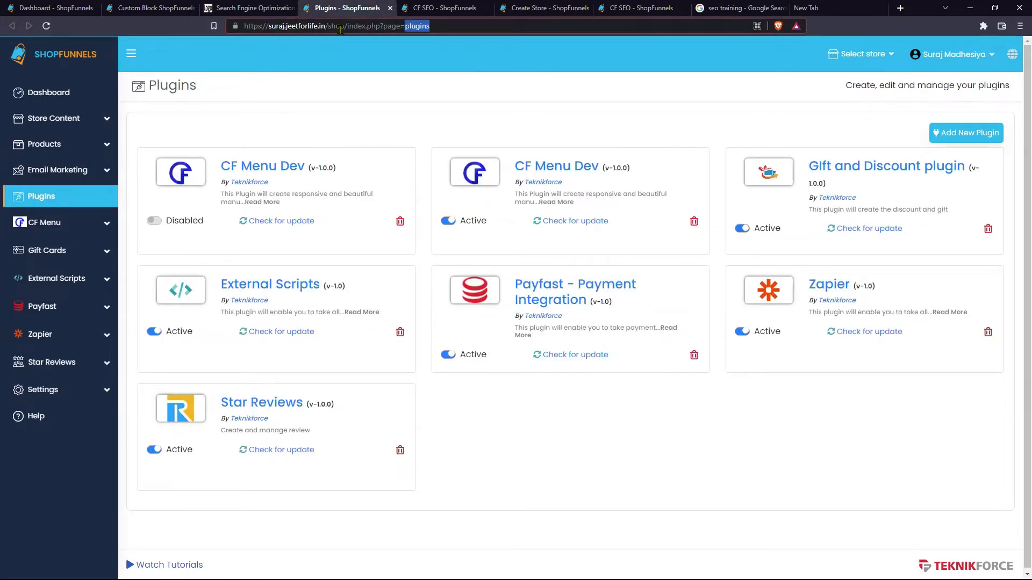
{"action": "key", "text": "ctrl+shift+Right"}
{"action": "key", "text": "BackSpace"}
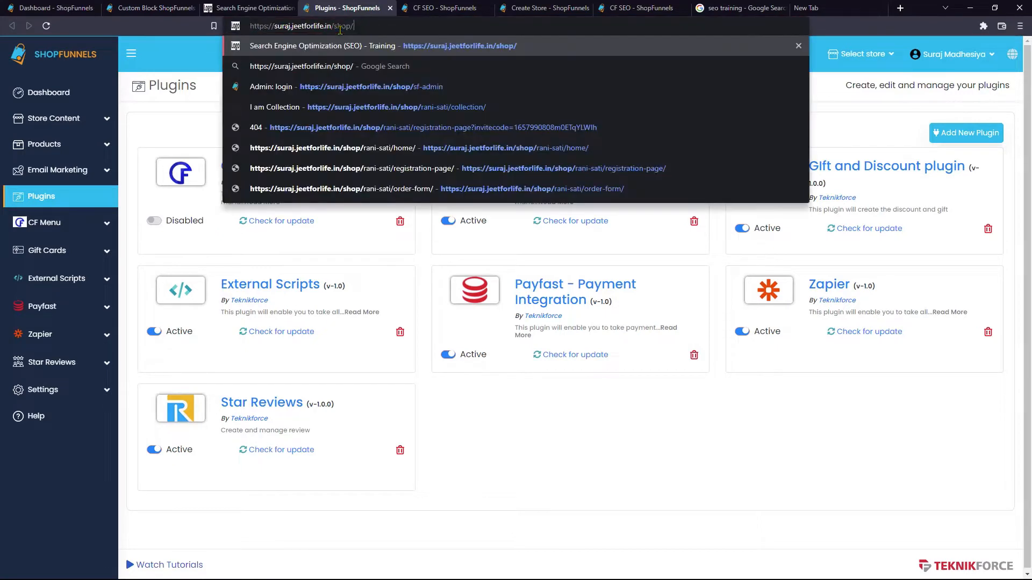
{"action": "key", "text": "Return"}
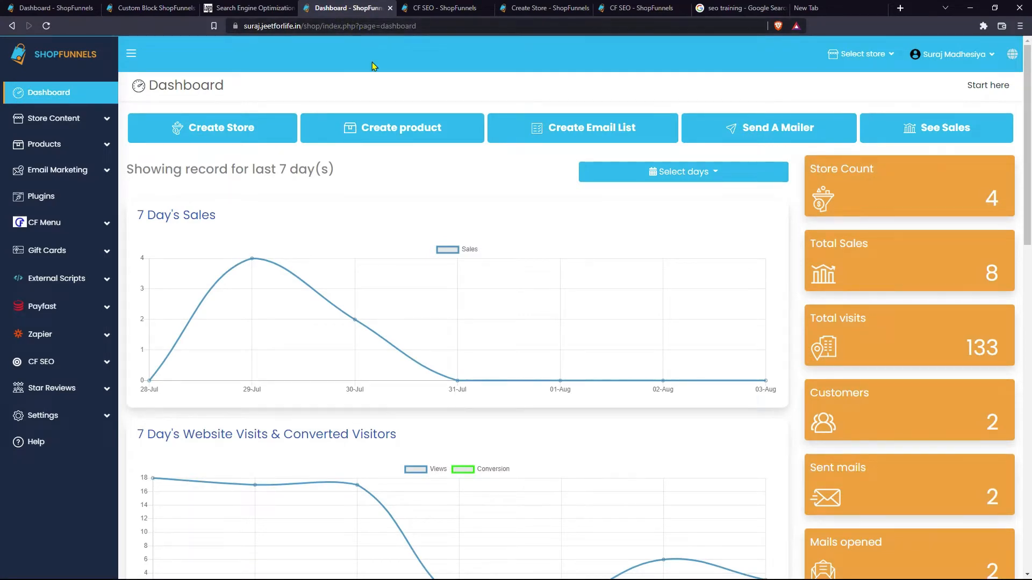
{"action": "left_click_drag", "start_coordinate": [323, 26], "coordinate": [428, 27]}
{"action": "key", "text": "BackSpace"}
{"action": "key", "text": "Return"}
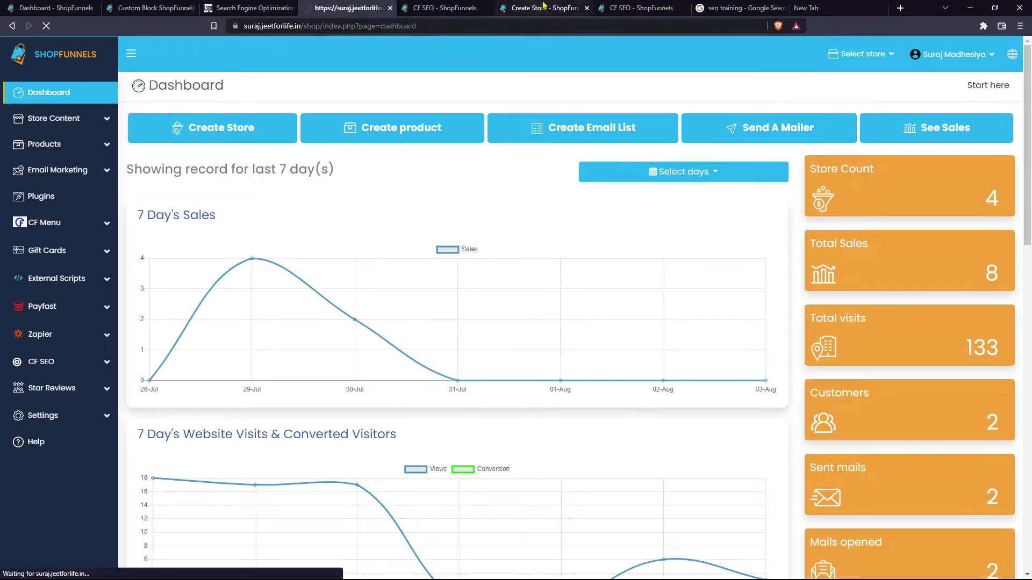
{"action": "left_click", "coordinate": [542, 8]}
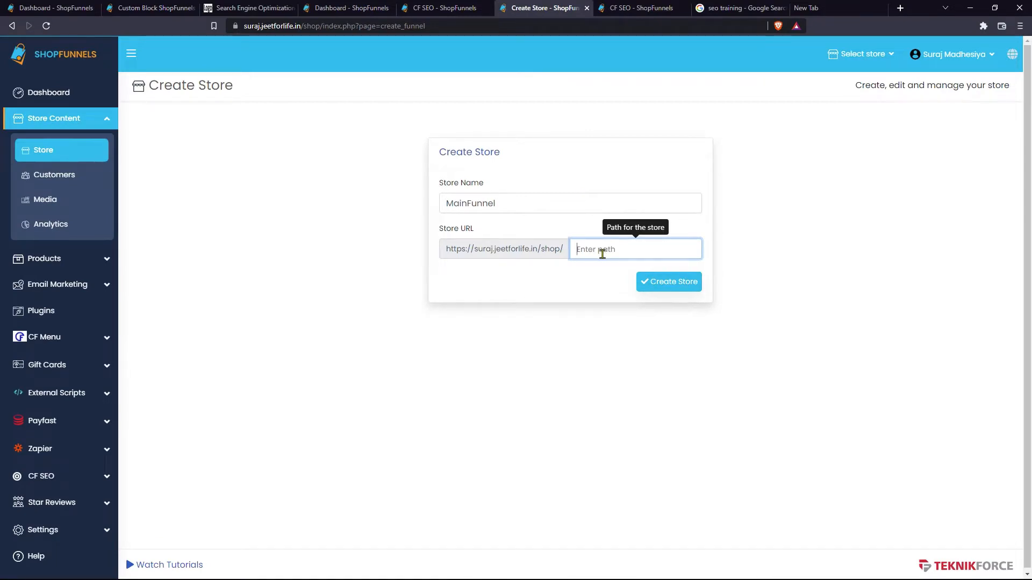
{"action": "left_click", "coordinate": [672, 282]}
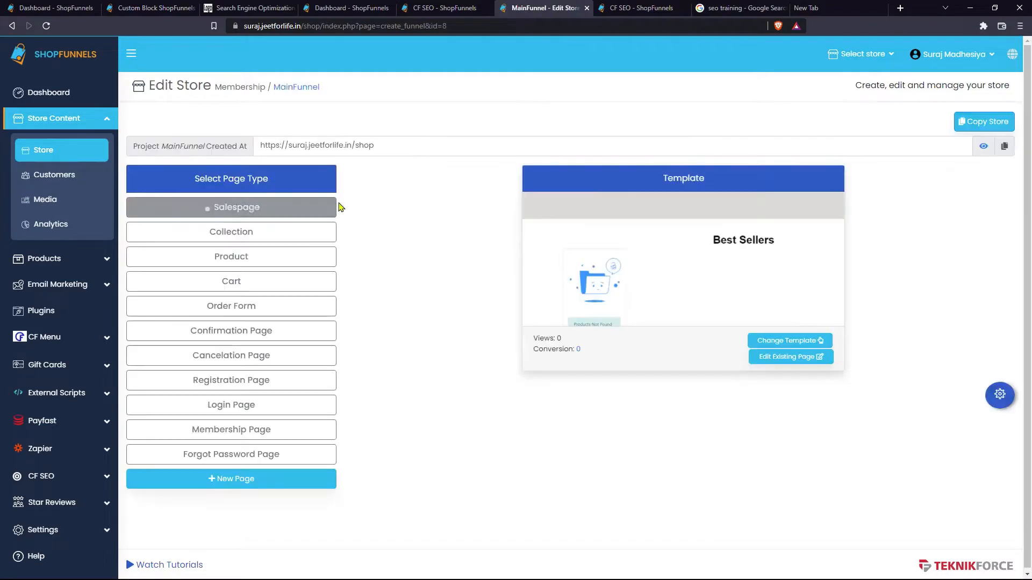
- Trim the CF SEO tab's address to /shop/ and load the shop's root page
{"action": "right_click", "coordinate": [297, 215]}
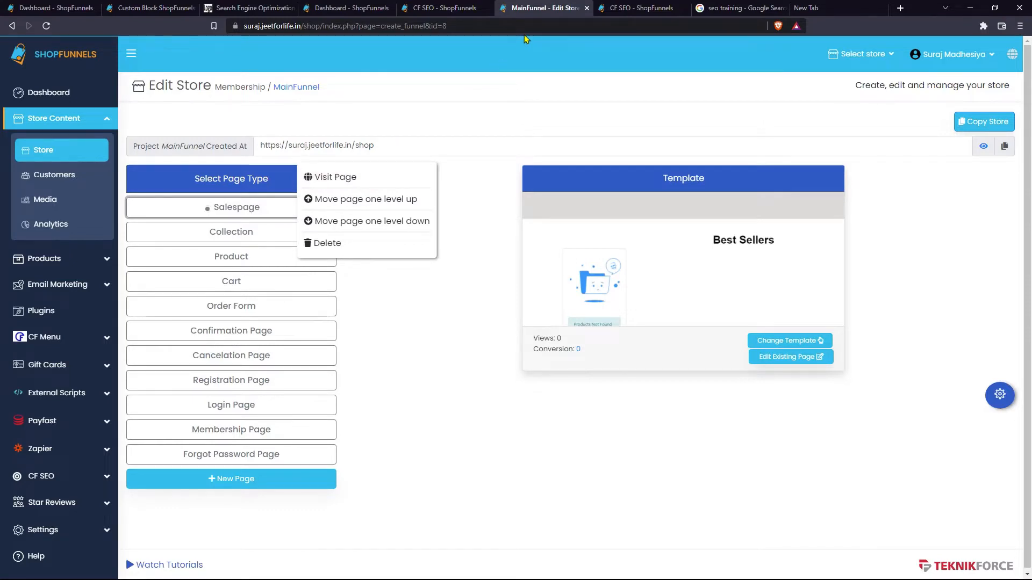
{"action": "left_click", "coordinate": [618, 8]}
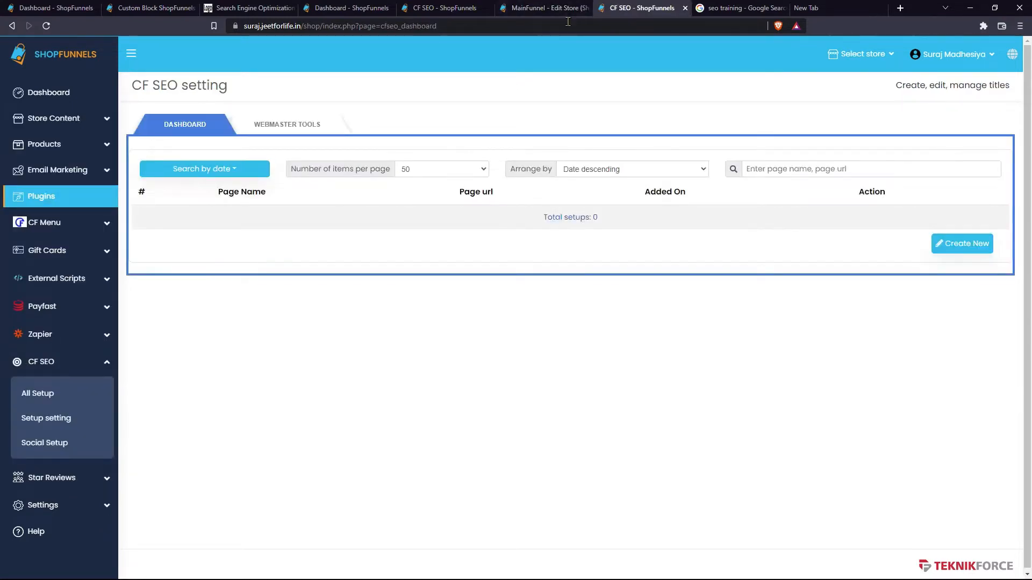
{"action": "left_click", "coordinate": [567, 21]}
{"action": "left_click", "coordinate": [567, 24]}
{"action": "key", "text": "ctrl+shift+Left"}
{"action": "key", "text": "ctrl+shift+Left"}
{"action": "key", "text": "ctrl+shift+Left"}
{"action": "key", "text": "ctrl+shift+Left"}
{"action": "key", "text": "ctrl+shift+Left"}
{"action": "key", "text": "BackSpace"}
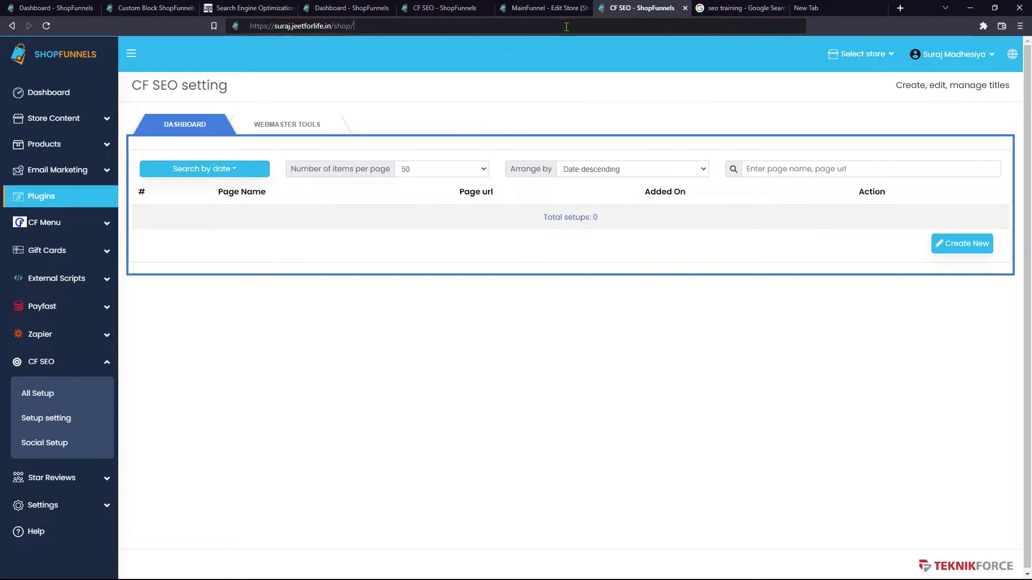
{"action": "key", "text": "Return"}
- Back in the MainFunnel editor, open CF SEO > All Setup from the sidebar
{"action": "key", "text": "ctrl+shift+Tab"}
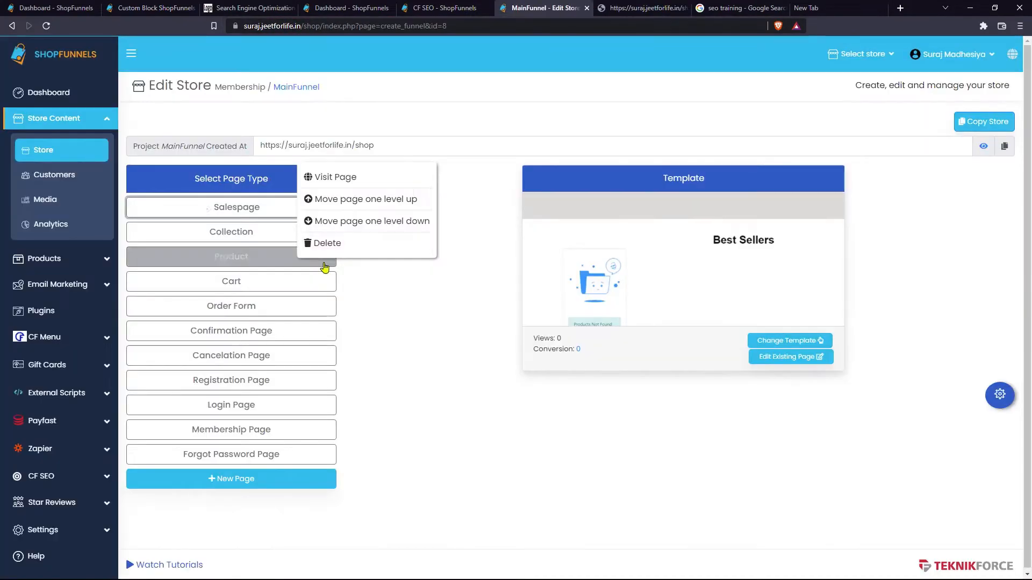
{"action": "left_click", "coordinate": [63, 479]}
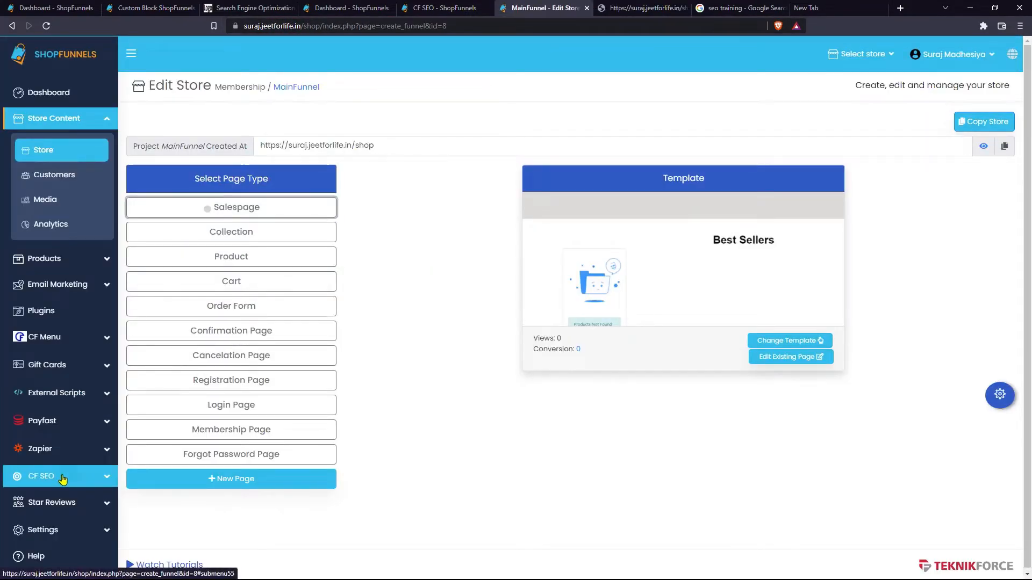
{"action": "left_click", "coordinate": [63, 479]}
{"action": "scroll", "coordinate": [54, 477], "scroll_direction": "down", "scroll_amount": 2}
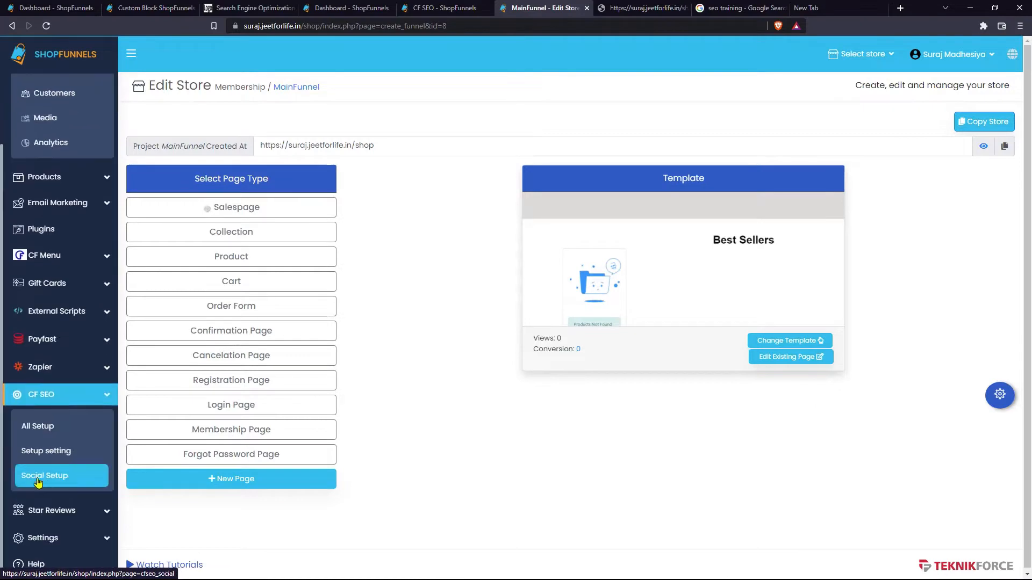
{"action": "left_click", "coordinate": [56, 426]}
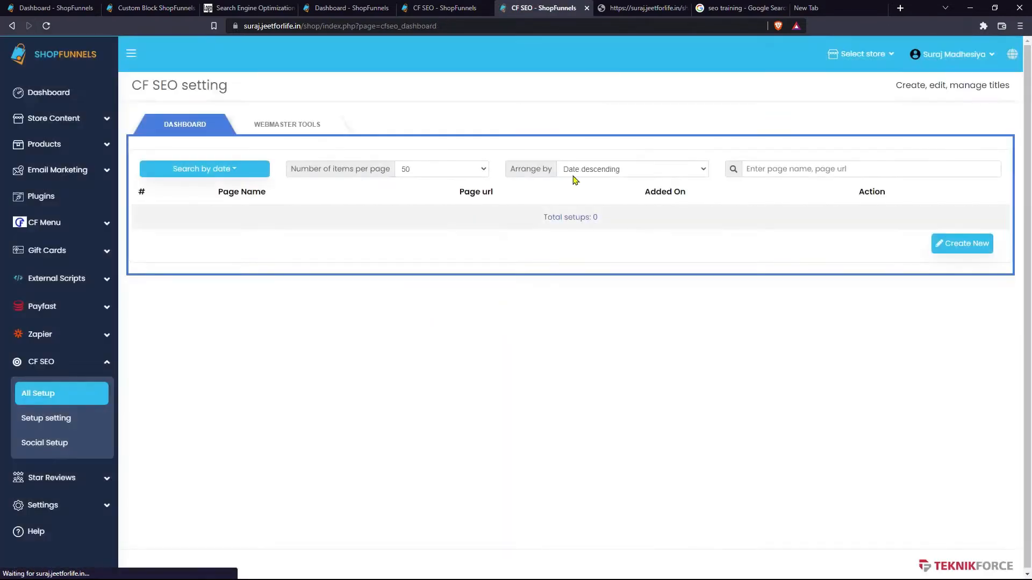
- Create a new CF SEO setup named Shopfunnels with the '|' title separator
{"action": "left_click", "coordinate": [975, 242]}
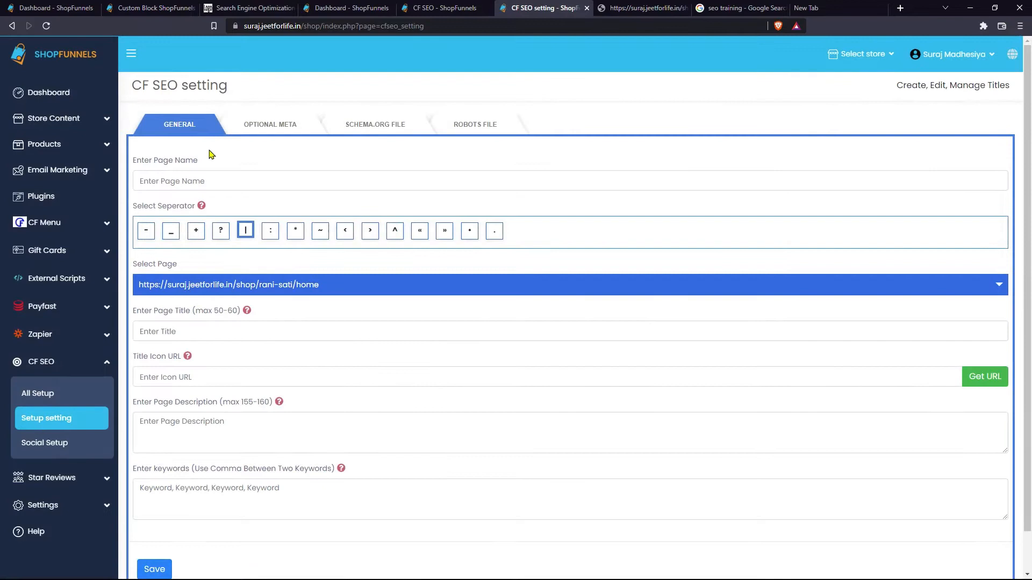
{"action": "left_click", "coordinate": [202, 180]}
{"action": "key", "text": "Down"}
{"action": "key", "text": "Return"}
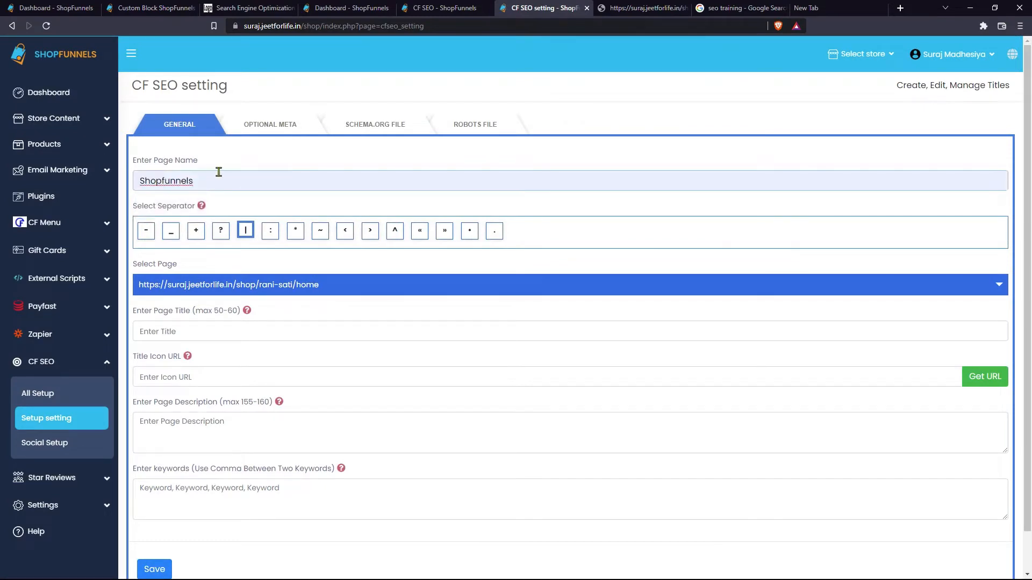
{"action": "double_click", "coordinate": [218, 172]}
{"action": "left_click", "coordinate": [344, 285]}
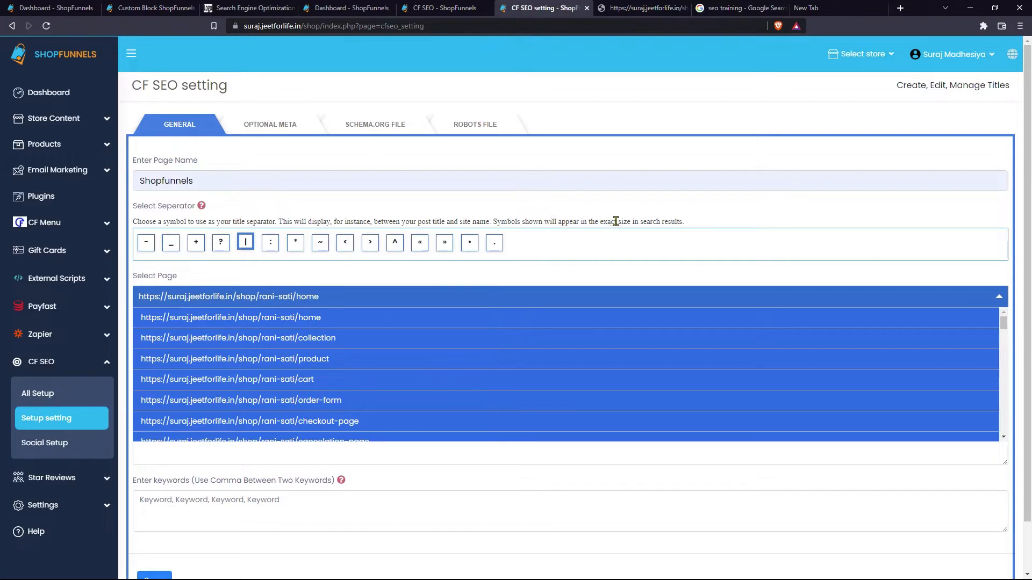
{"action": "left_click", "coordinate": [245, 243]}
- Keep the home URL selected as the page to configure, checking the live store page
{"action": "left_click", "coordinate": [247, 244]}
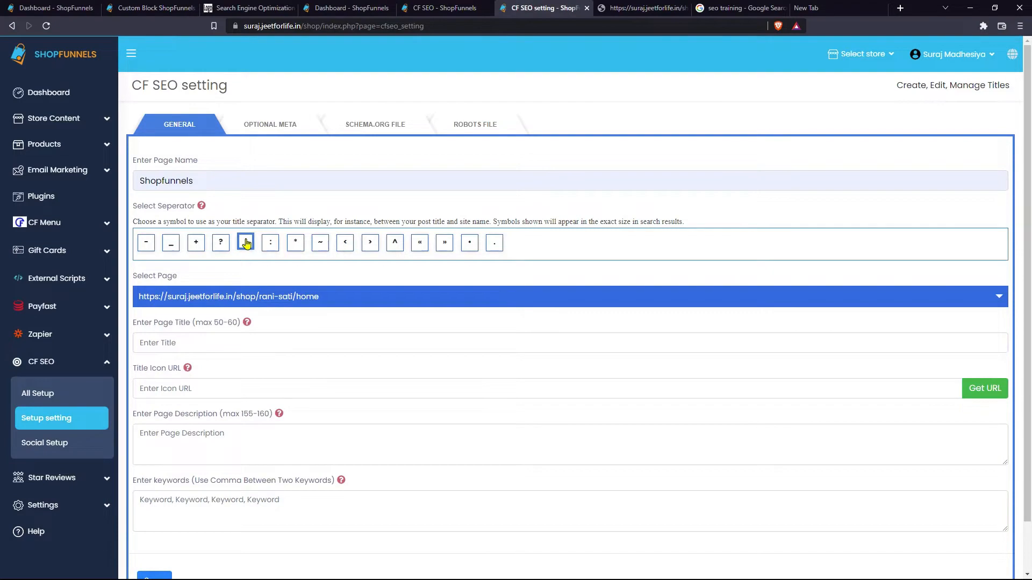
{"action": "left_click", "coordinate": [255, 293]}
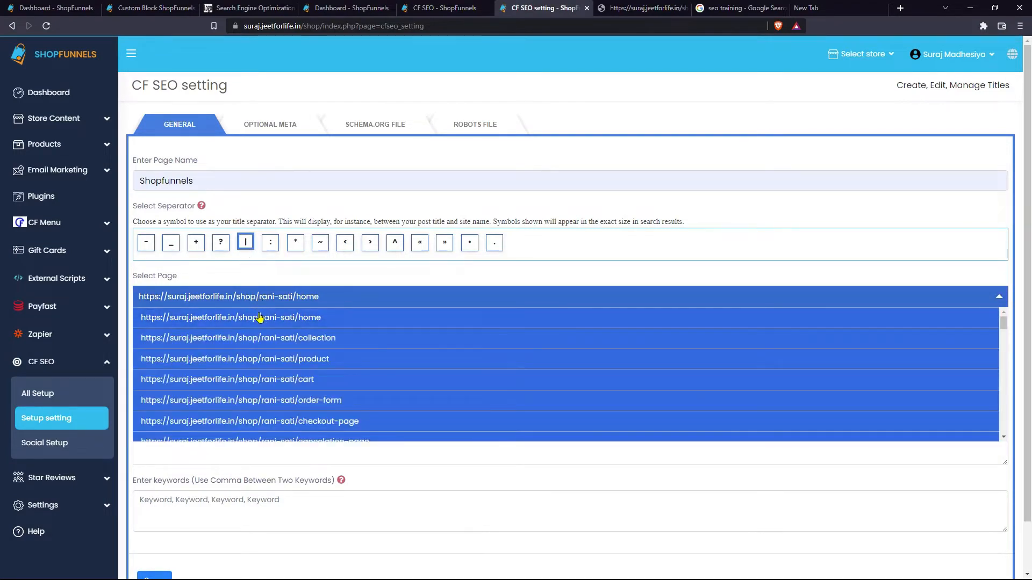
{"action": "left_click", "coordinate": [261, 318]}
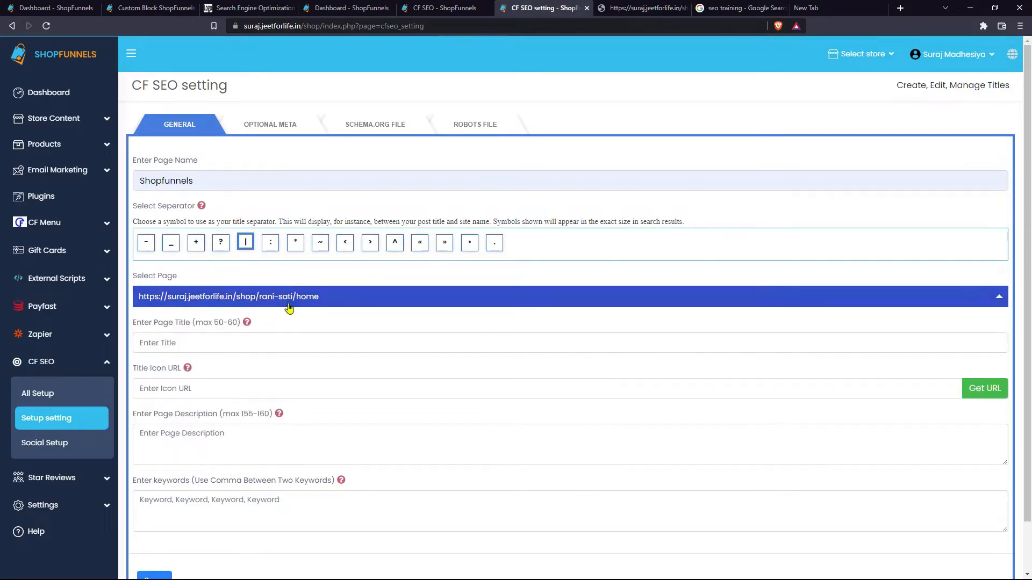
{"action": "left_click", "coordinate": [288, 305]}
{"action": "left_click", "coordinate": [640, 8]}
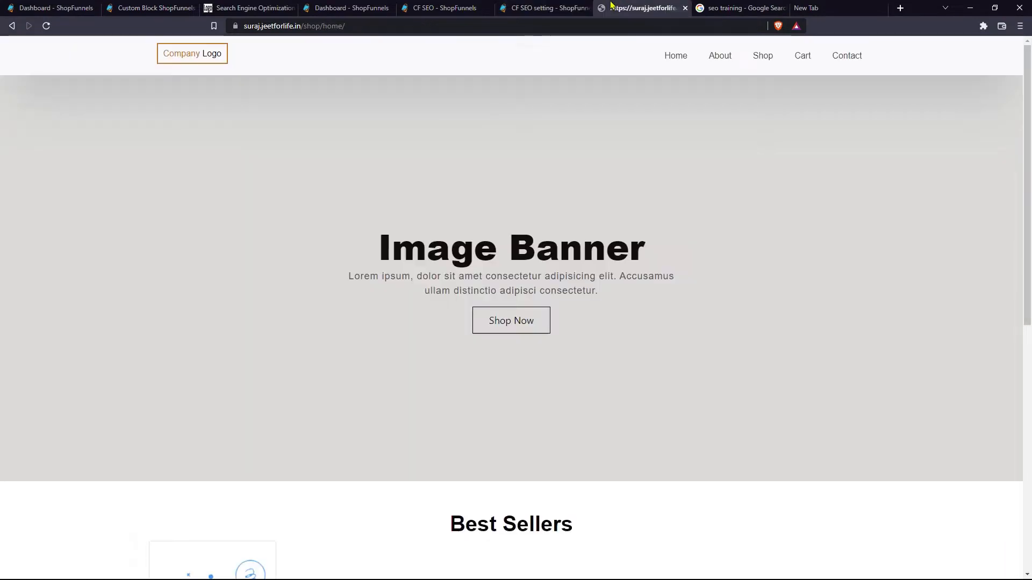
{"action": "left_click", "coordinate": [544, 6]}
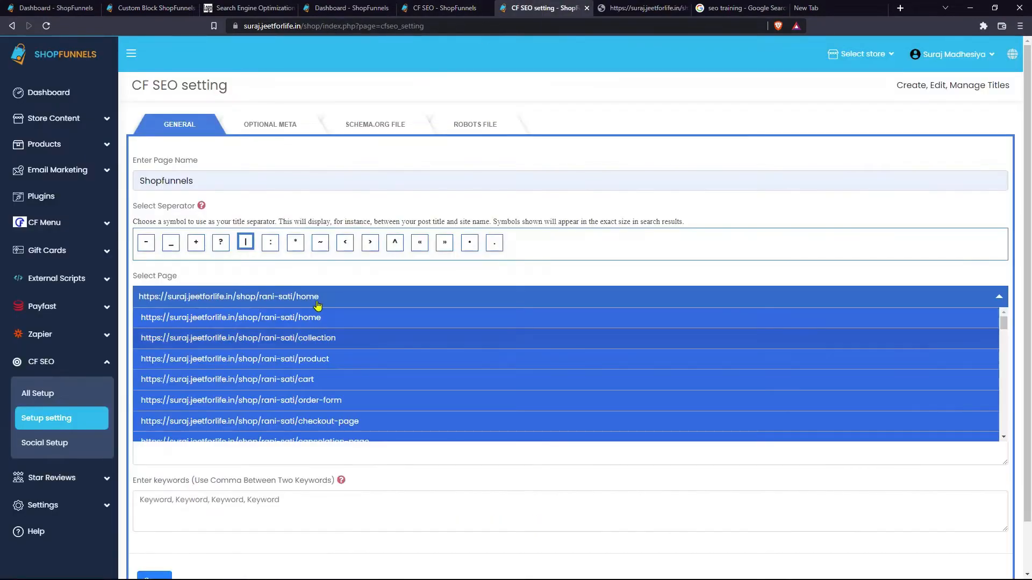
{"action": "left_click", "coordinate": [333, 303]}
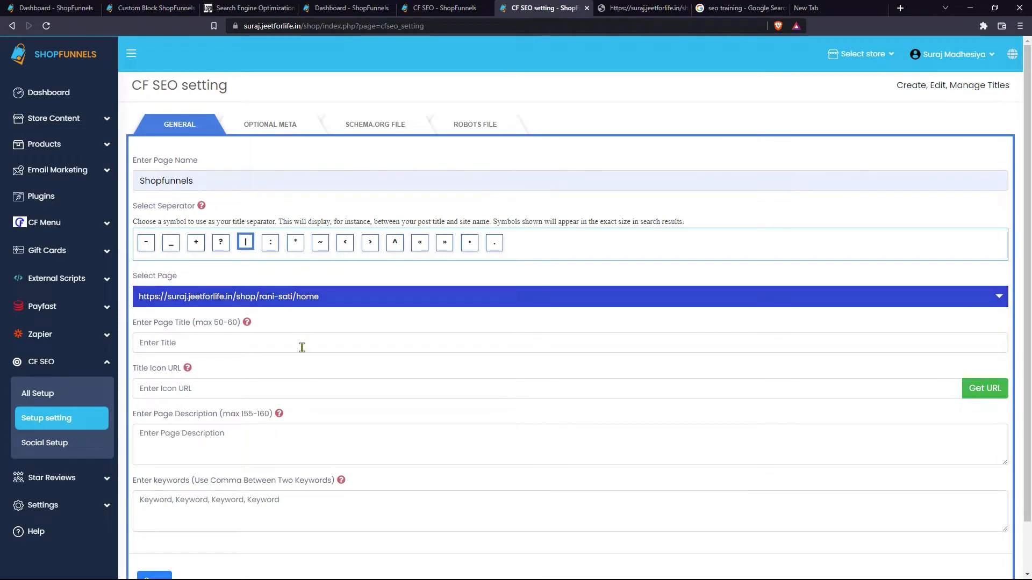
- Enter ShopFunnels as the home page's SEO page title
{"action": "left_click", "coordinate": [304, 350]}
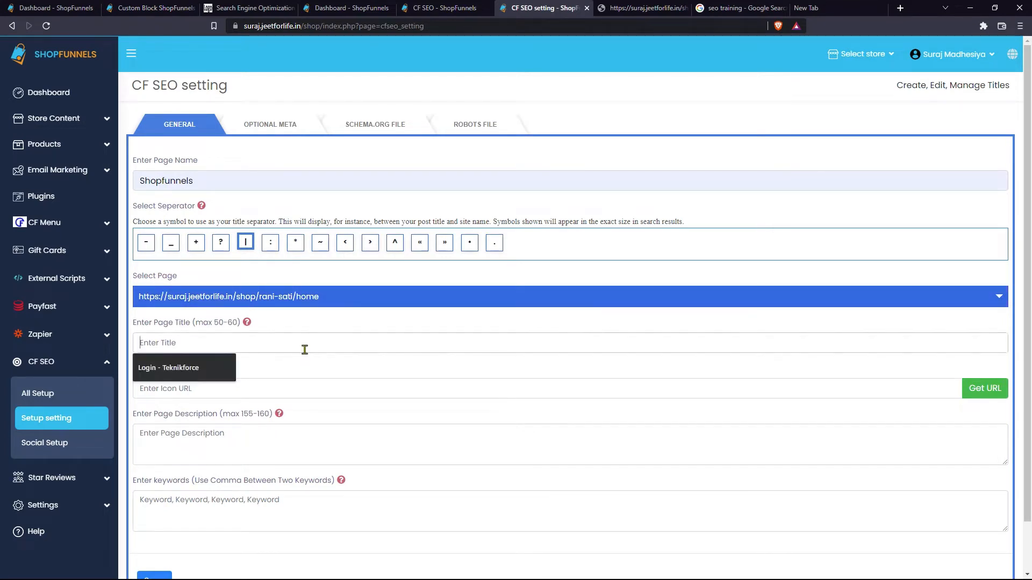
{"action": "left_click", "coordinate": [334, 328]}
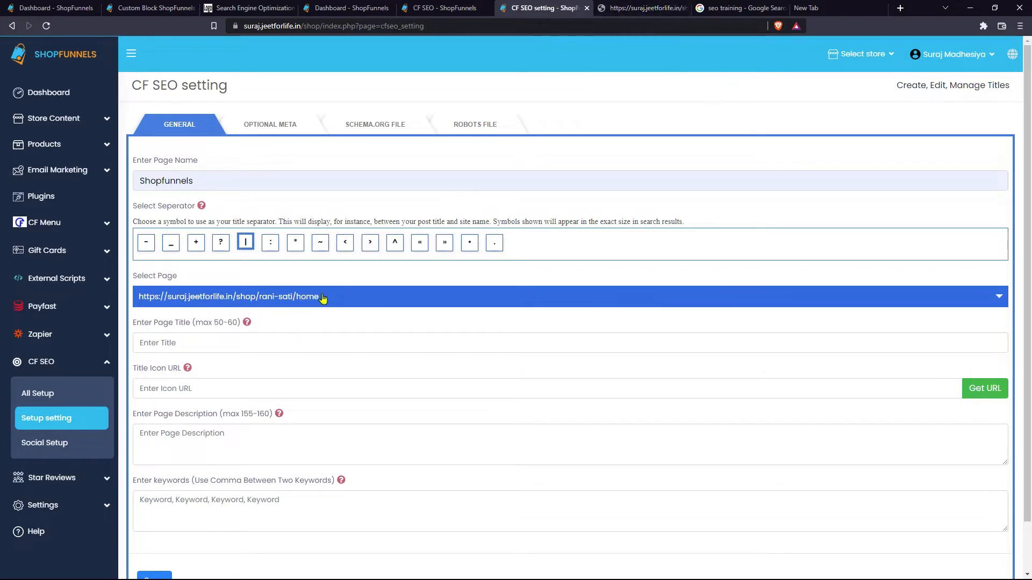
{"action": "left_click", "coordinate": [246, 346]}
{"action": "type", "text": "ShopFunnels"}
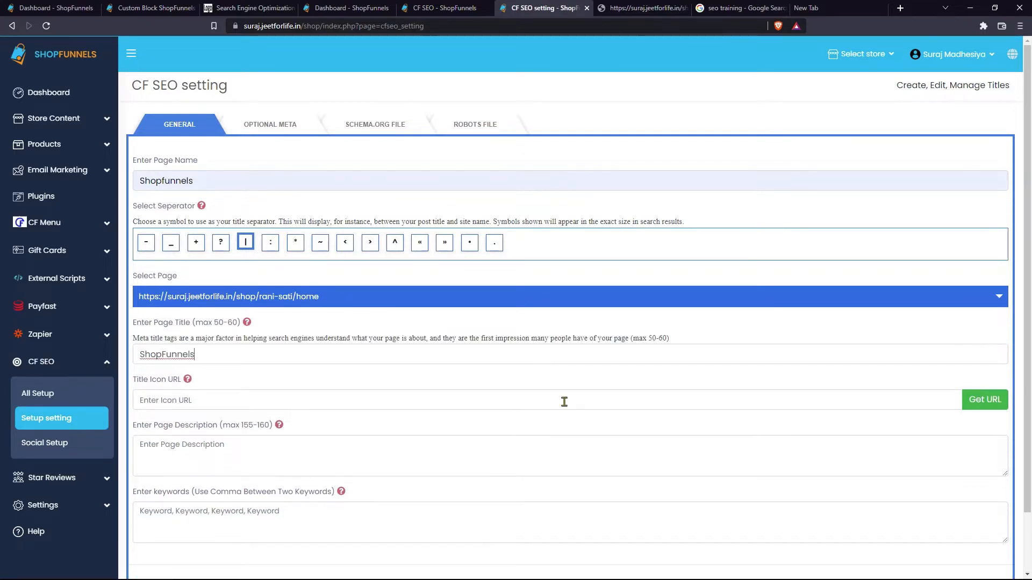
- Set the title icon URL to images.jfif from the media library
{"action": "left_click", "coordinate": [992, 408]}
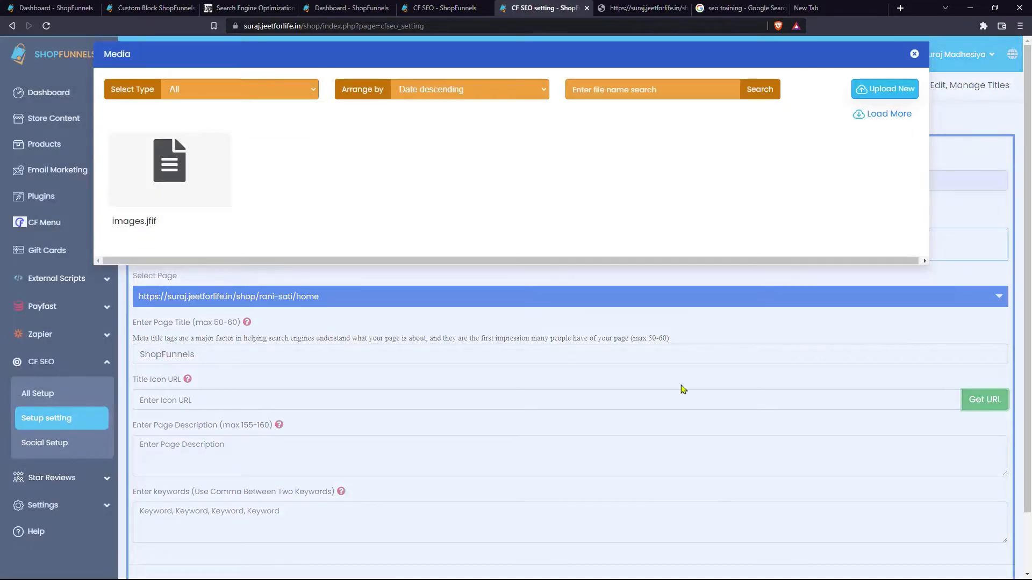
{"action": "left_click", "coordinate": [192, 187]}
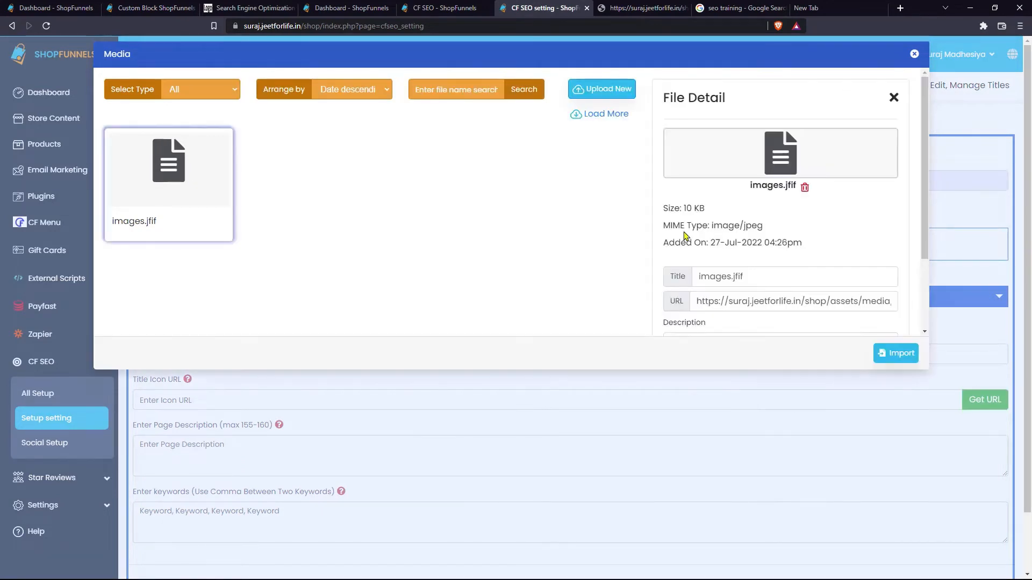
{"action": "left_click", "coordinate": [894, 354]}
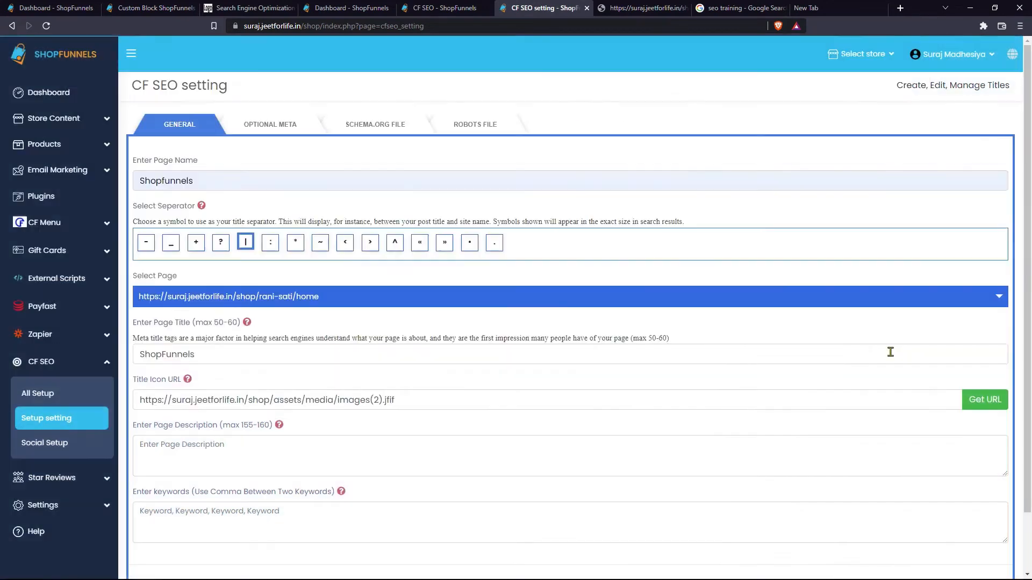
{"action": "triple_click", "coordinate": [425, 400]}
- Paste the SEO definition as the page description and view its help text
{"action": "left_click", "coordinate": [305, 451]}
{"action": "type", "text": "SEO - Search engine optimization: the process of making your site better for search engines. Also the job title of a person who does this for a living."}
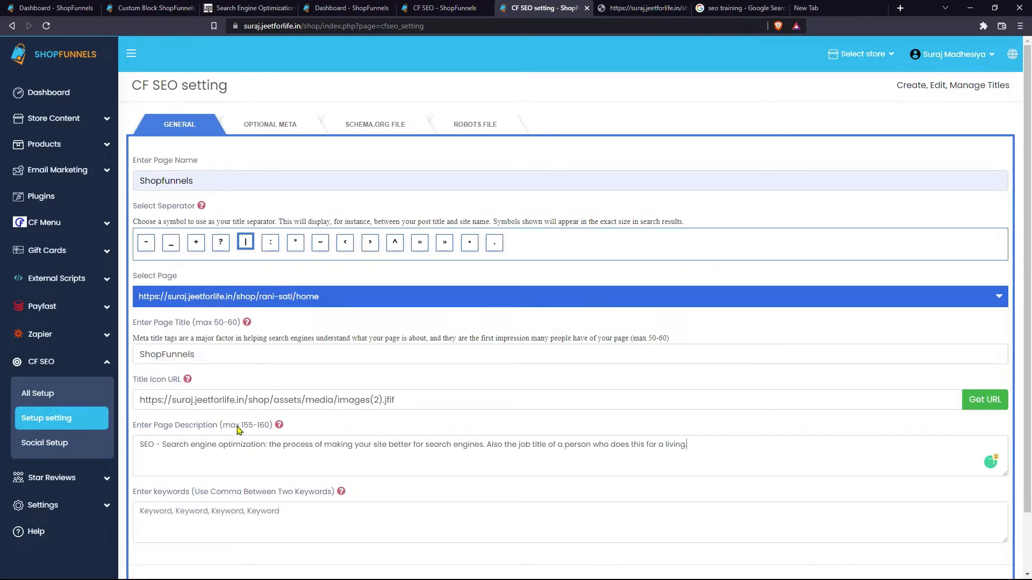
{"action": "left_click", "coordinate": [279, 426]}
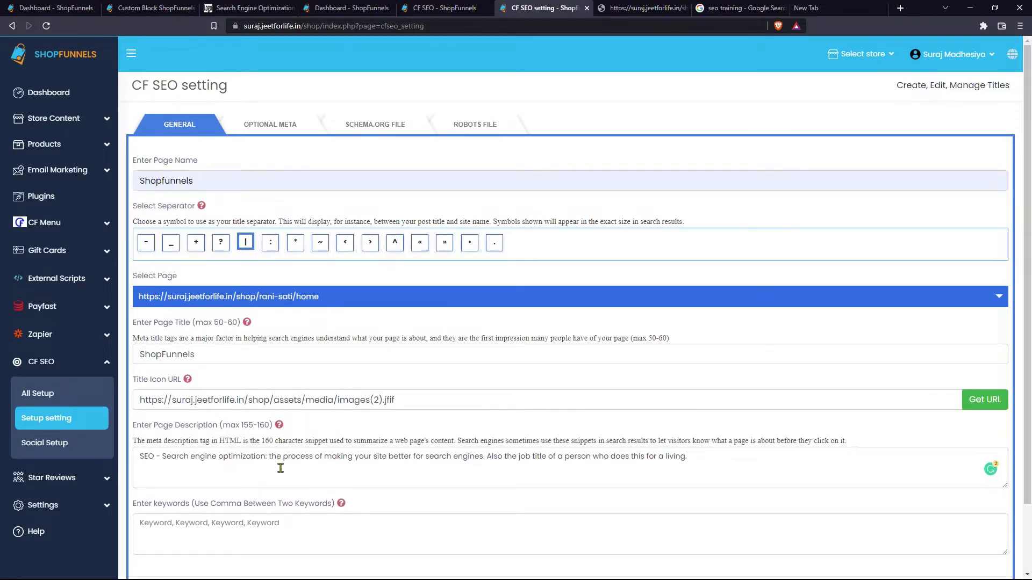
{"action": "scroll", "coordinate": [281, 467], "scroll_direction": "down", "scroll_amount": 2}
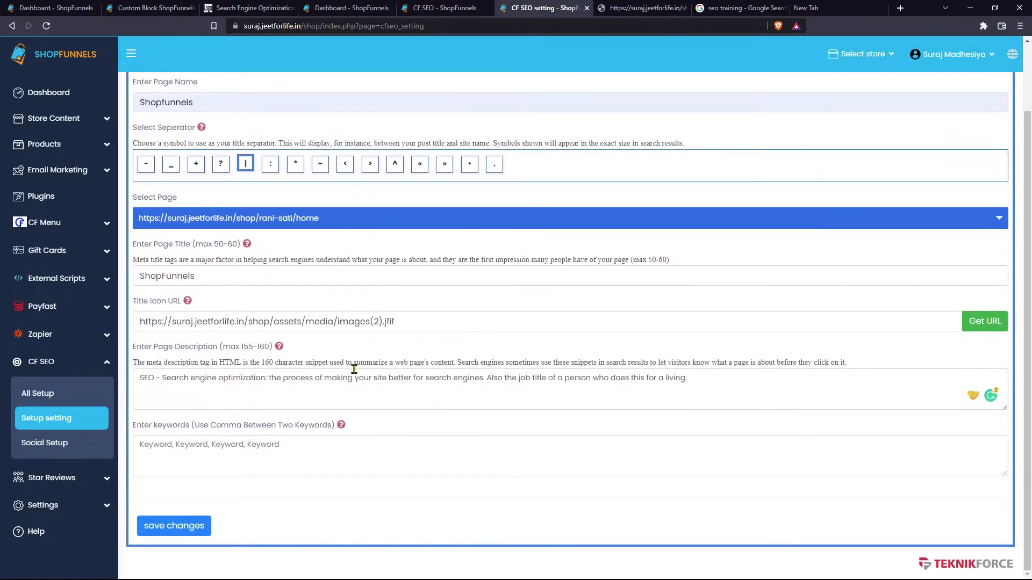
- Paste keywords 'SEO, SEO Training, SEO Tutorial' and save the home page's SEO settings
{"action": "key", "text": "ctrl+a"}
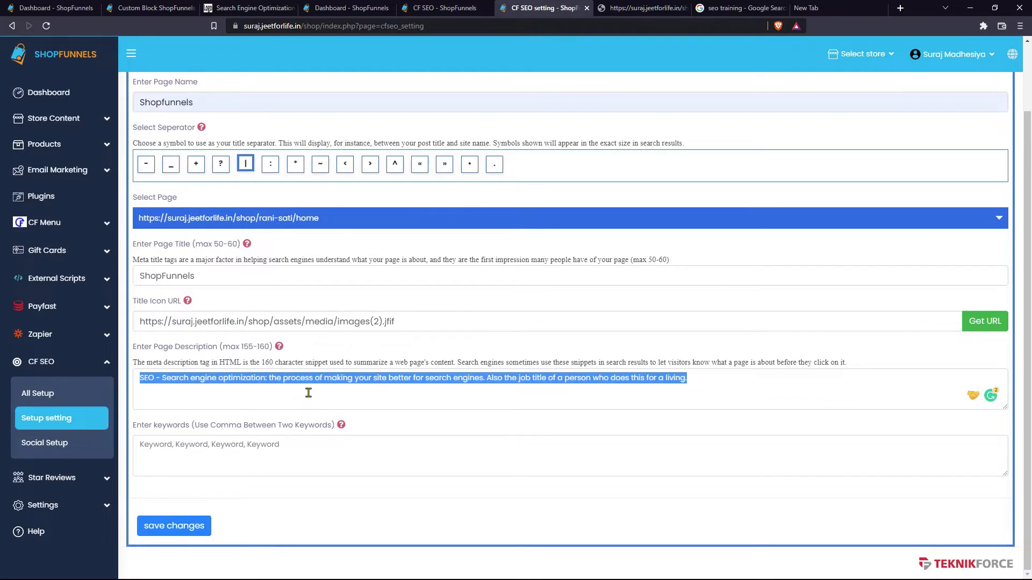
{"action": "left_click", "coordinate": [308, 393]}
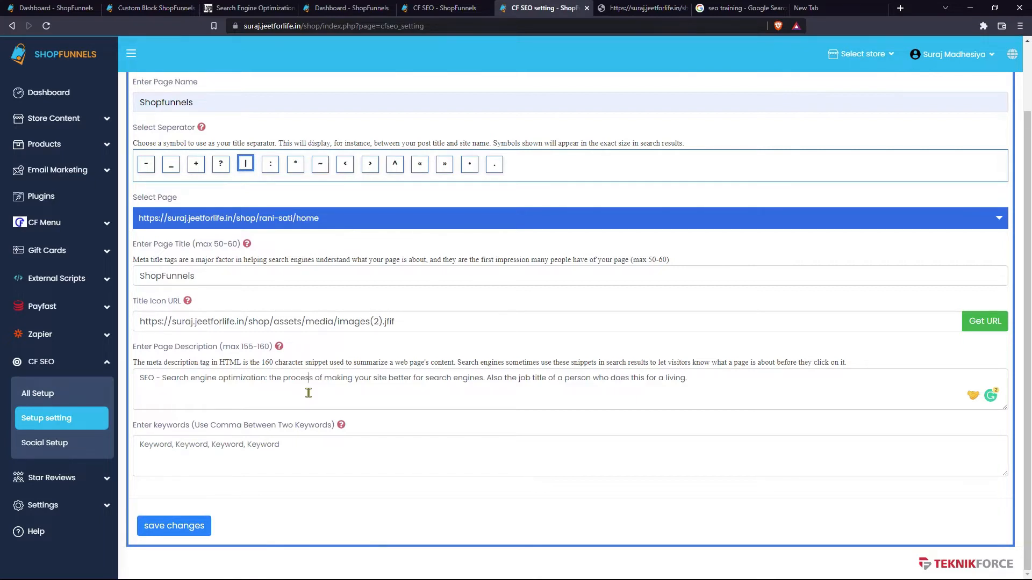
{"action": "key", "text": "Tab"}
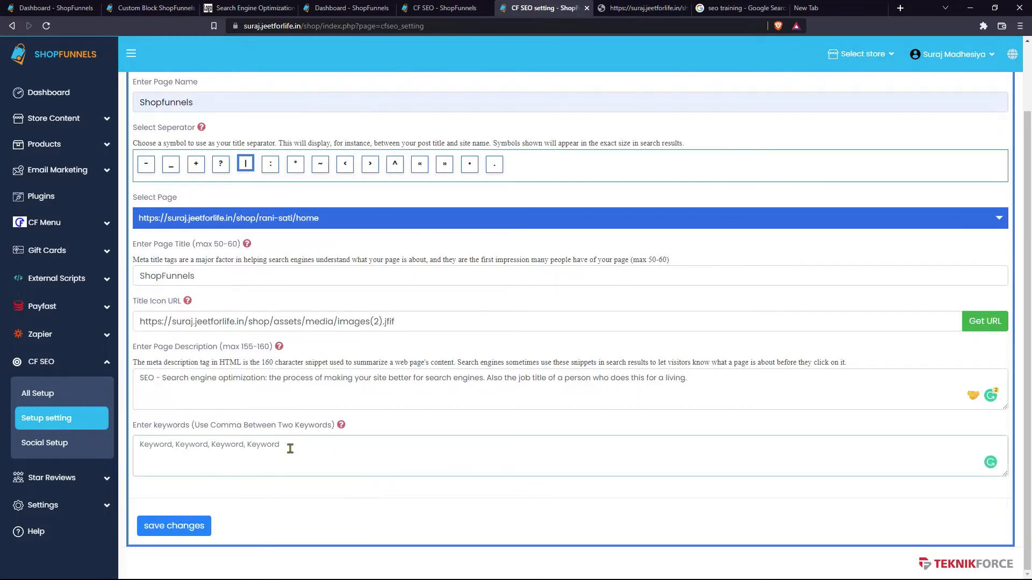
{"action": "type", "text": "SEO, SEO Training, SEO Tutorial"}
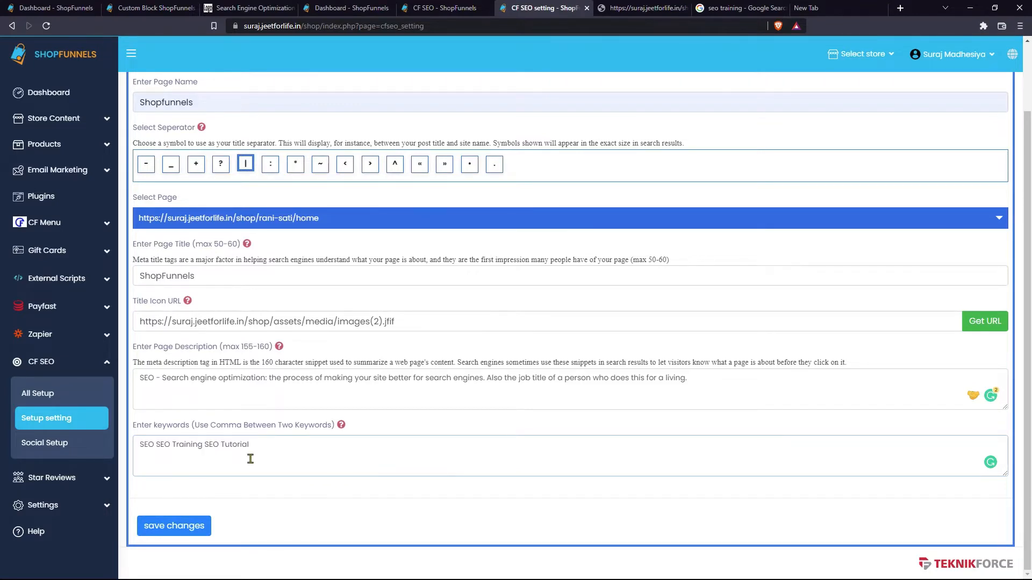
{"action": "left_click", "coordinate": [341, 425]}
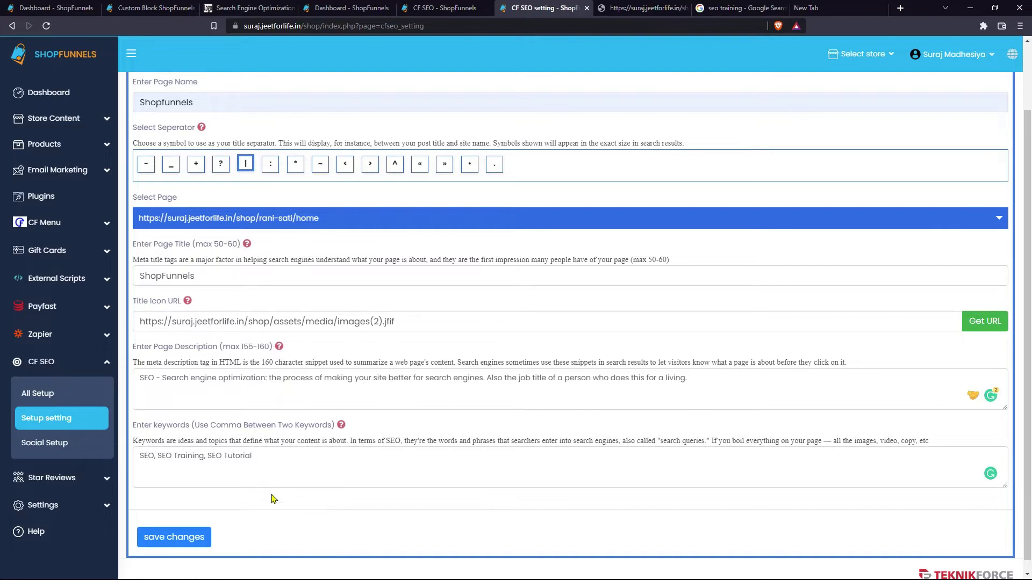
{"action": "left_click", "coordinate": [190, 539]}
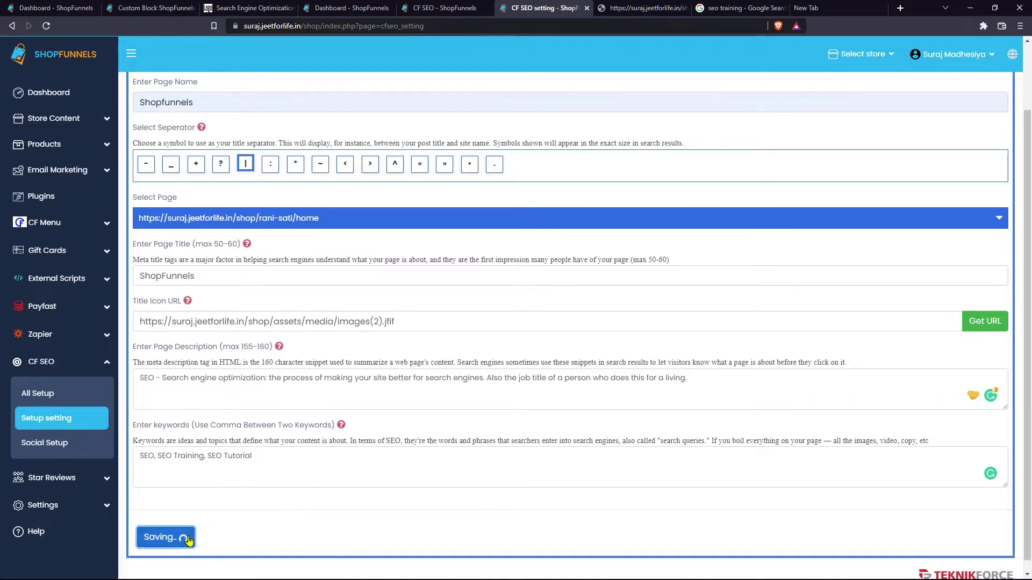
{"action": "scroll", "coordinate": [305, 522], "scroll_direction": "up", "scroll_amount": 2}
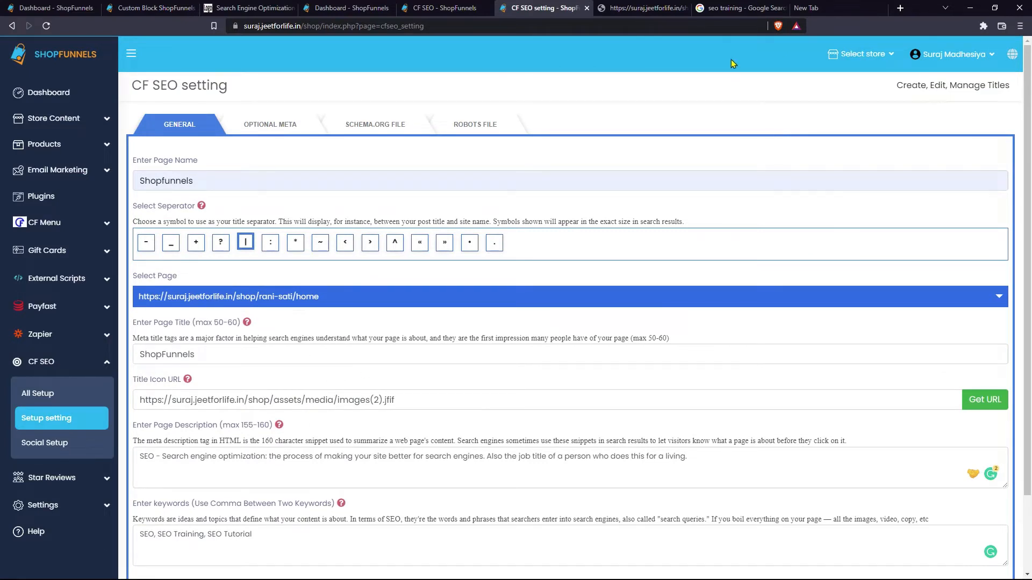
- Review the Google results for 'seo training', highlighting 'Learn From Home' in an ad title
{"action": "left_click", "coordinate": [739, 7]}
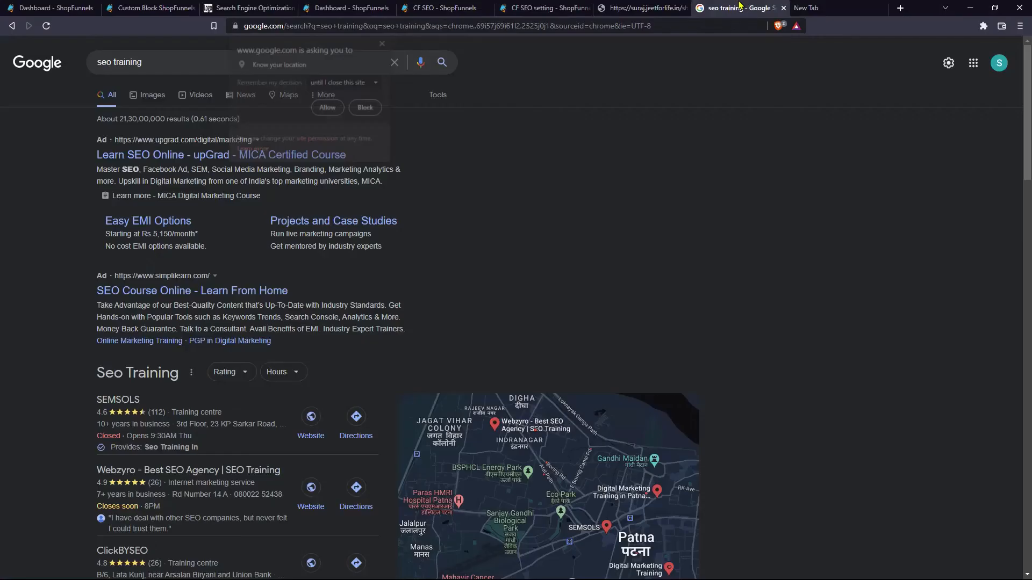
{"action": "left_click", "coordinate": [384, 41]}
{"action": "scroll", "coordinate": [53, 368], "scroll_direction": "down", "scroll_amount": 8}
{"action": "scroll", "coordinate": [54, 372], "scroll_direction": "up", "scroll_amount": 7}
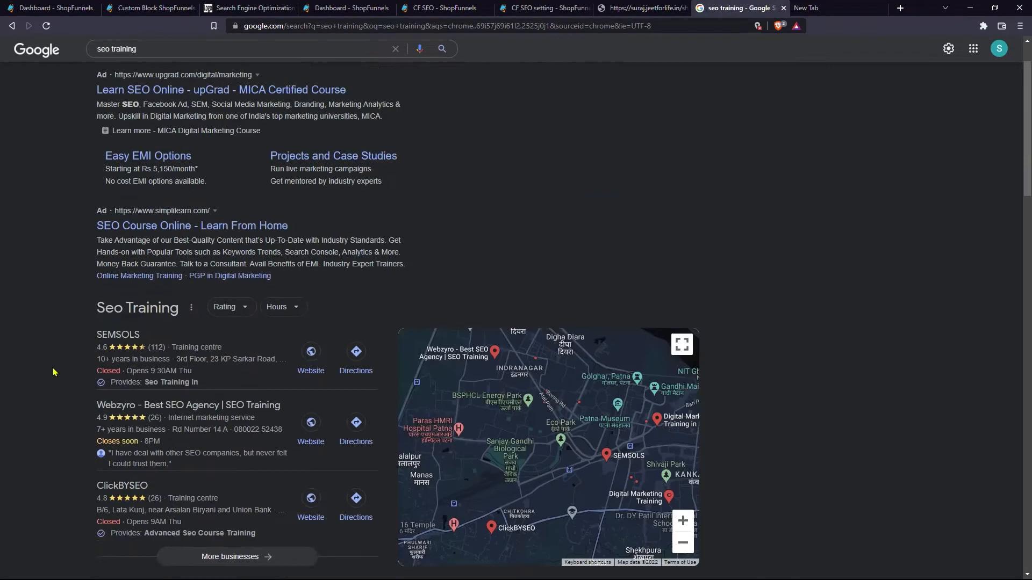
{"action": "scroll", "coordinate": [53, 372], "scroll_direction": "up", "scroll_amount": 1}
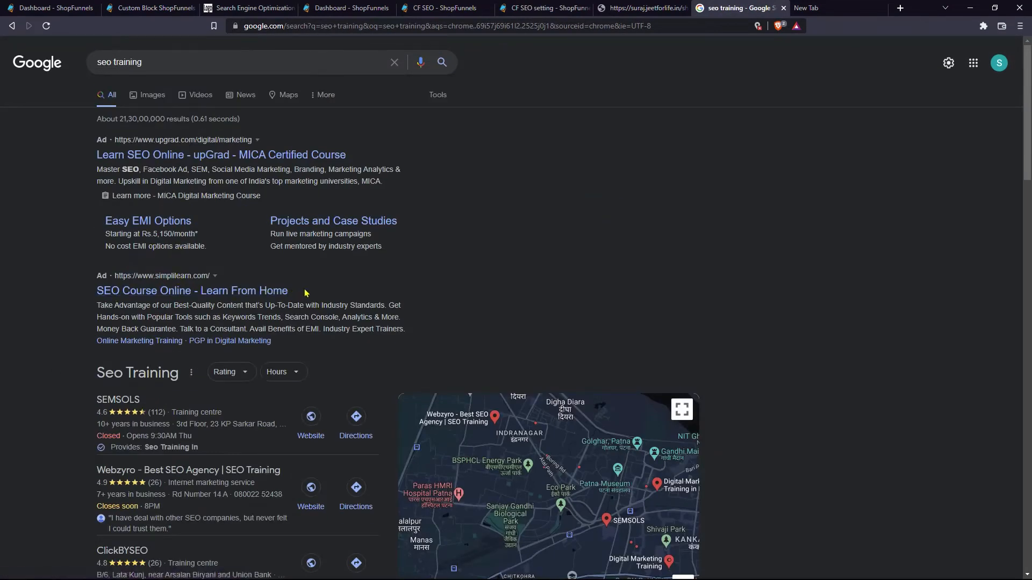
{"action": "left_click_drag", "start_coordinate": [305, 293], "coordinate": [201, 292]}
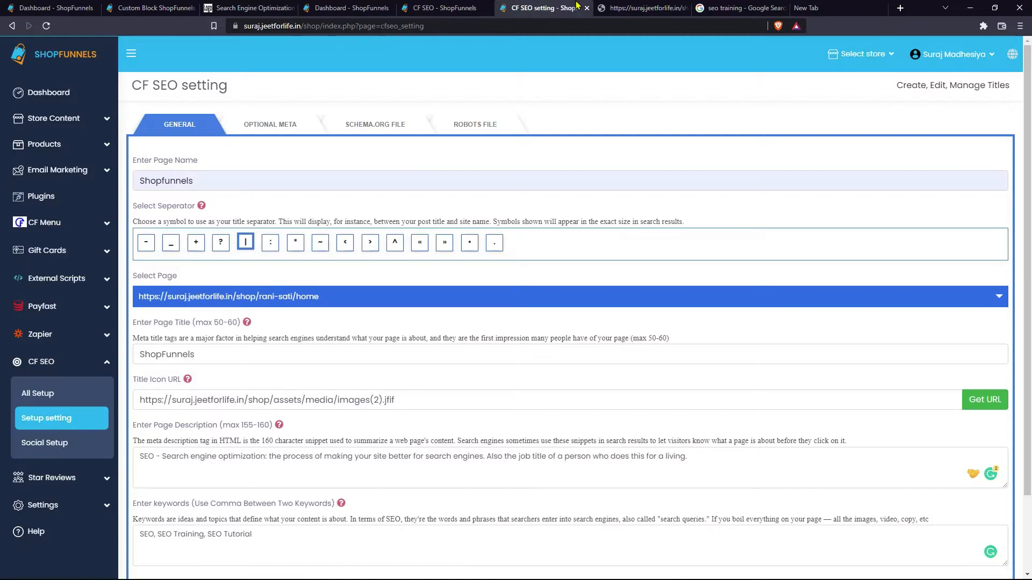
- Compare the simplilearn ad description with the page description, then return to CF SEO settings
{"action": "left_click", "coordinate": [542, 7]}
{"action": "left_click_drag", "start_coordinate": [741, 7], "coordinate": [659, 6]}
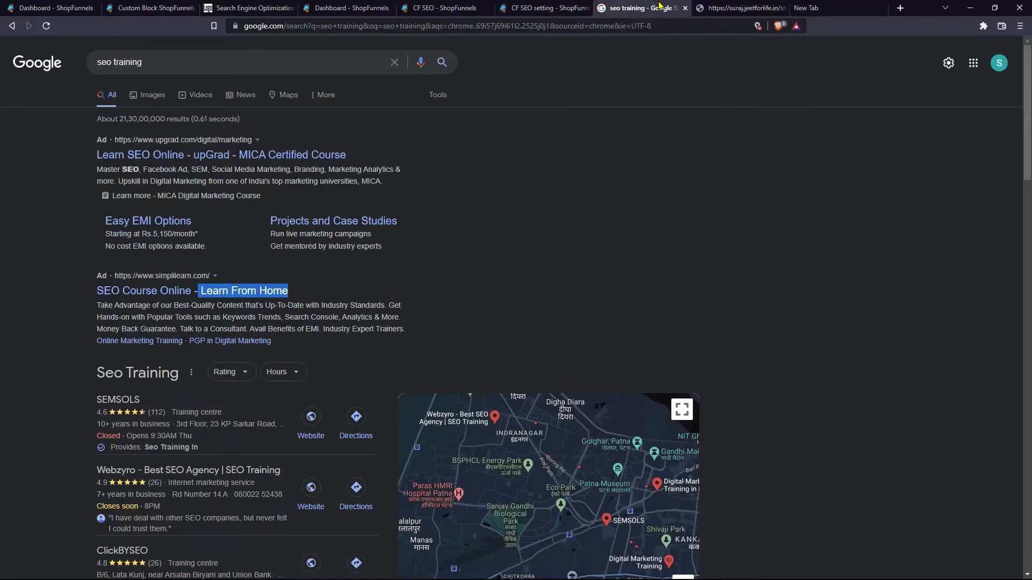
{"action": "triple_click", "coordinate": [165, 319]}
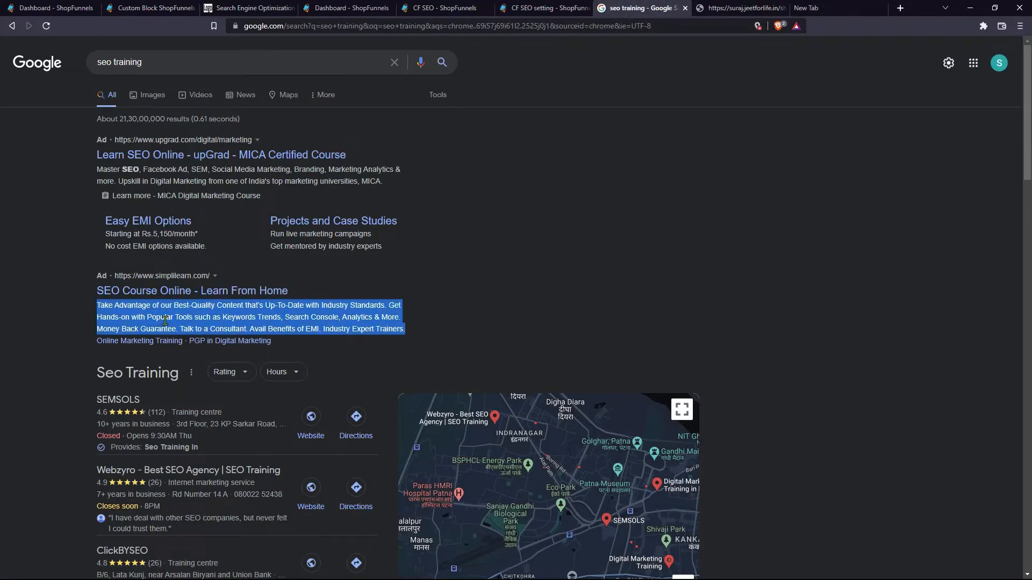
{"action": "left_click", "coordinate": [515, 7]}
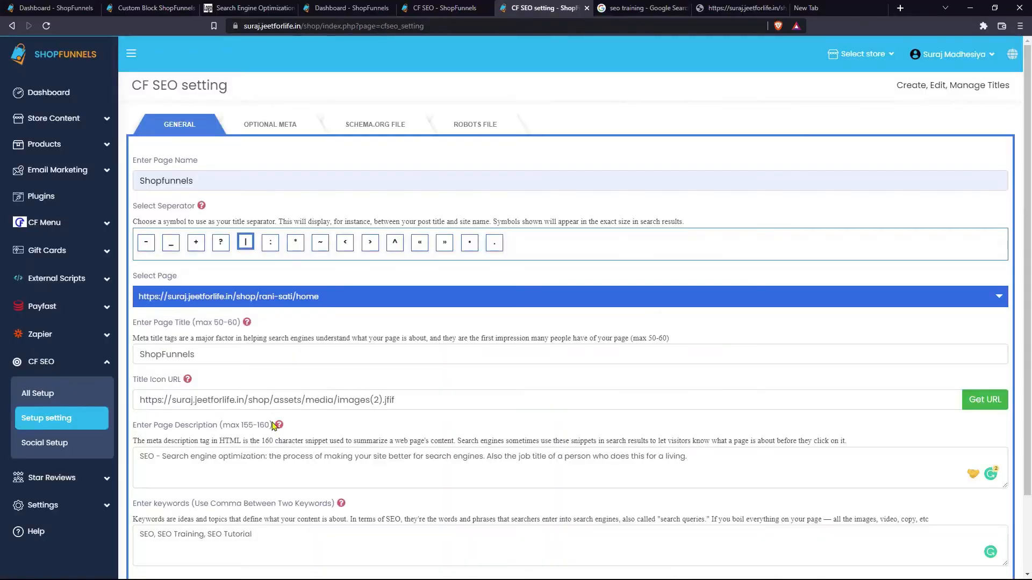
{"action": "triple_click", "coordinate": [272, 466]}
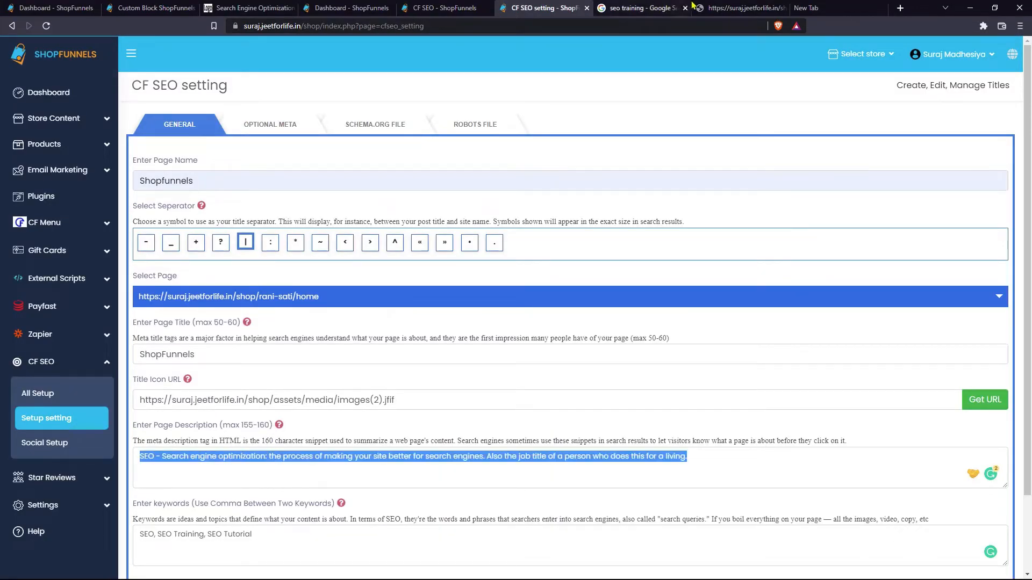
{"action": "left_click", "coordinate": [637, 7]}
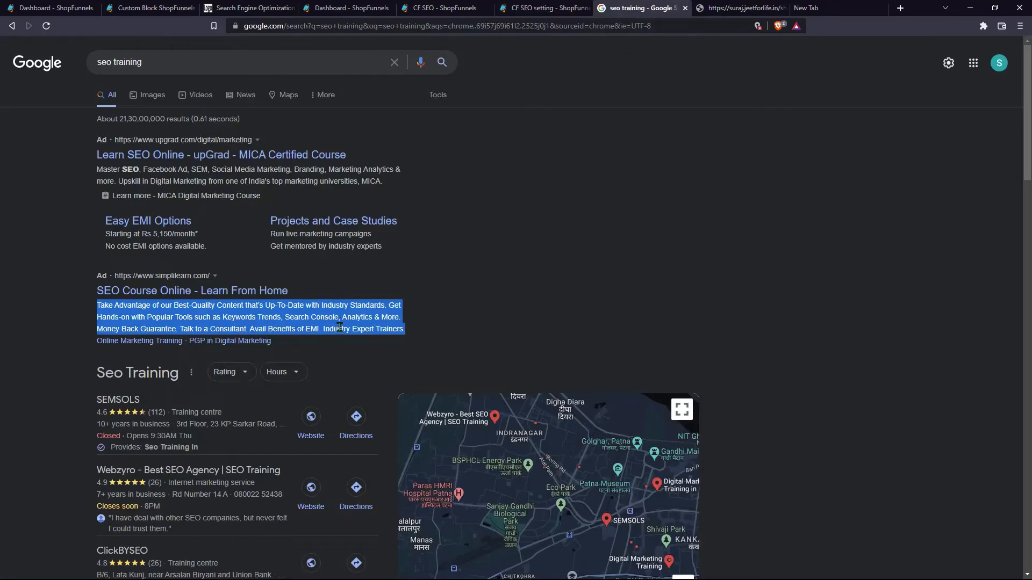
{"action": "scroll", "coordinate": [340, 328], "scroll_direction": "down", "scroll_amount": 1}
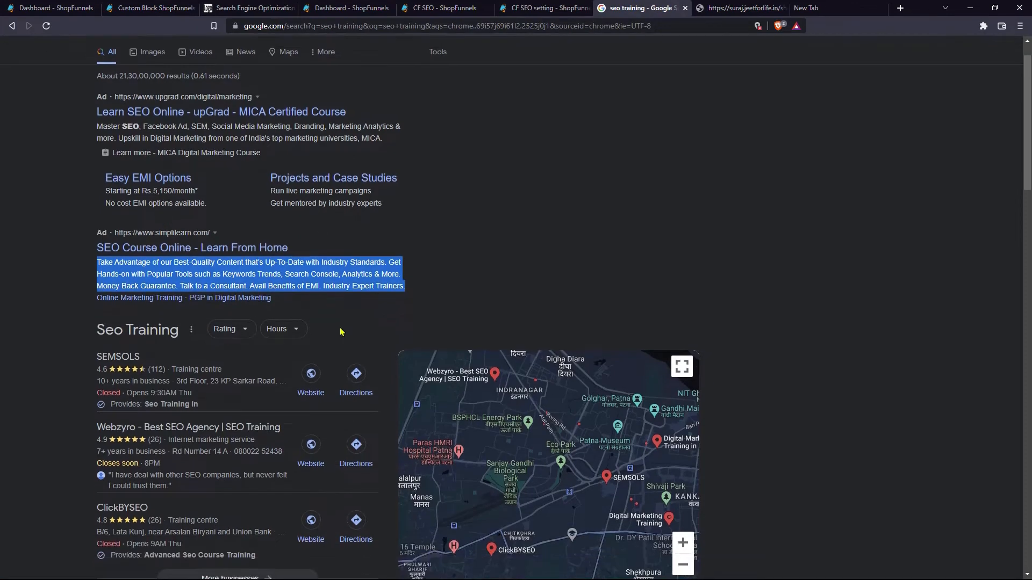
{"action": "left_click", "coordinate": [480, 275]}
{"action": "scroll", "coordinate": [194, 128], "scroll_direction": "up", "scroll_amount": 1}
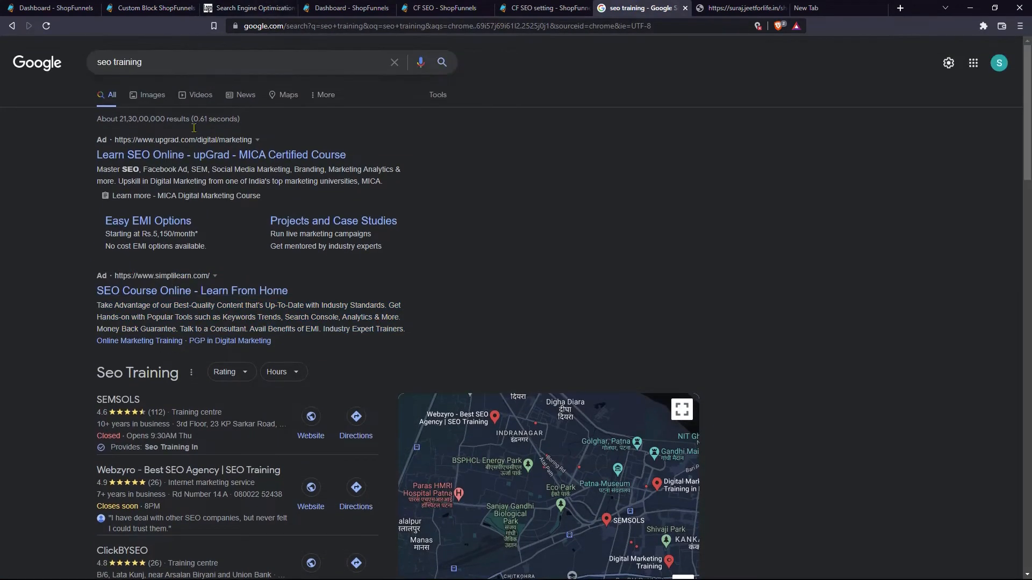
{"action": "left_click", "coordinate": [540, 9]}
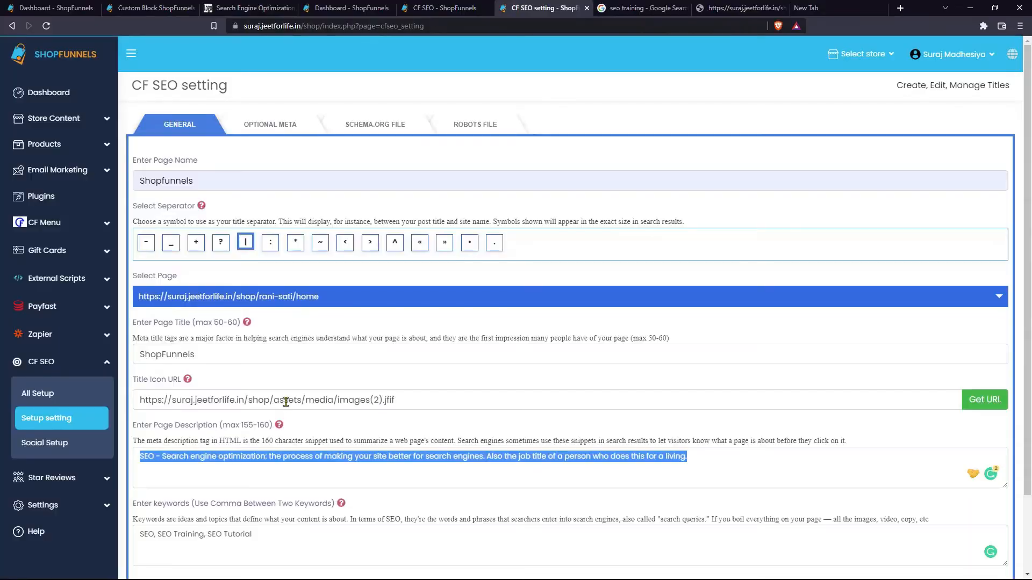
{"action": "scroll", "coordinate": [243, 394], "scroll_direction": "down", "scroll_amount": 2}
{"action": "triple_click", "coordinate": [241, 475]}
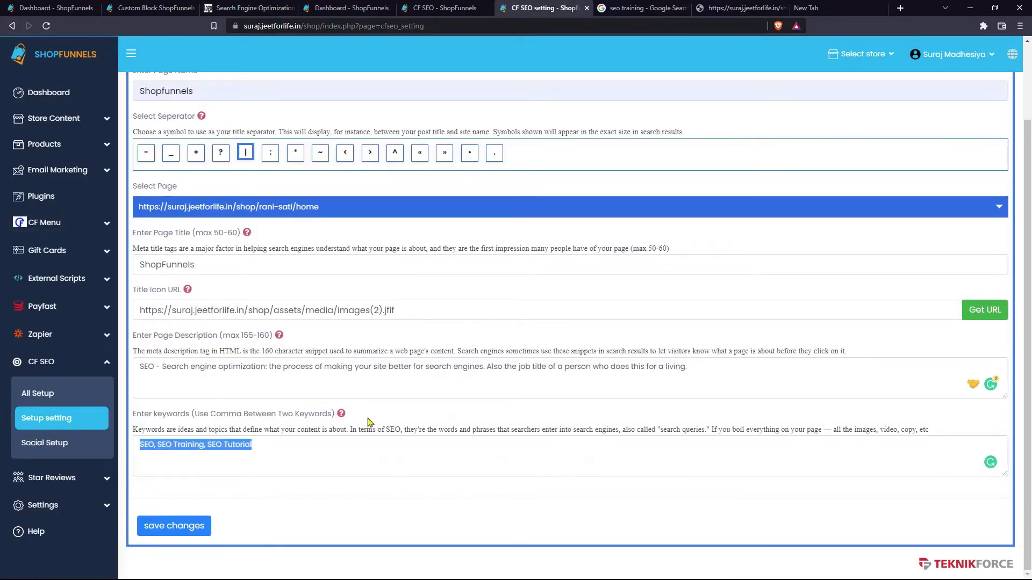
{"action": "scroll", "coordinate": [524, 401], "scroll_direction": "up", "scroll_amount": 2}
{"action": "left_click", "coordinate": [524, 402]}
{"action": "triple_click", "coordinate": [524, 402]}
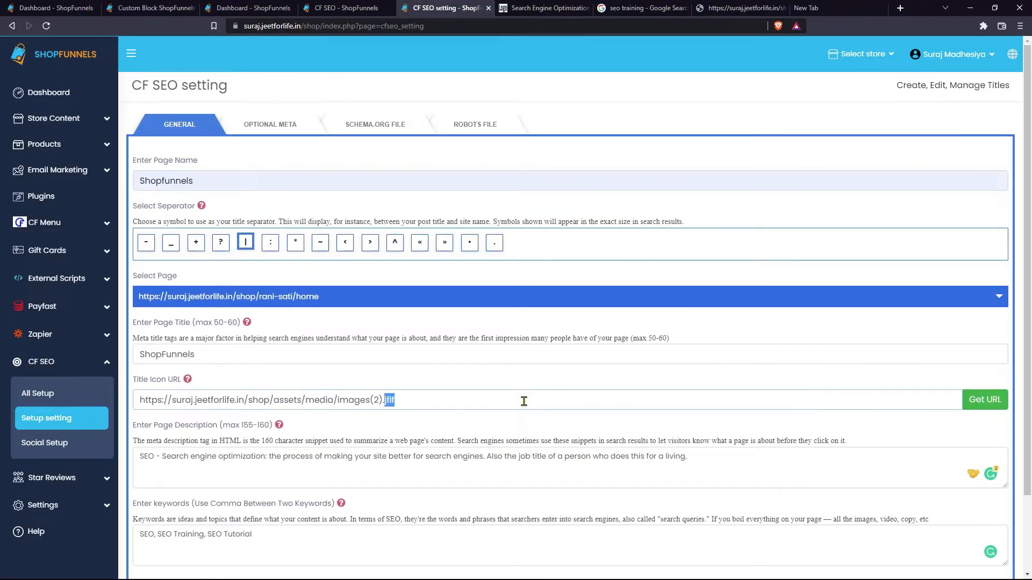
{"action": "left_click", "coordinate": [530, 8]}
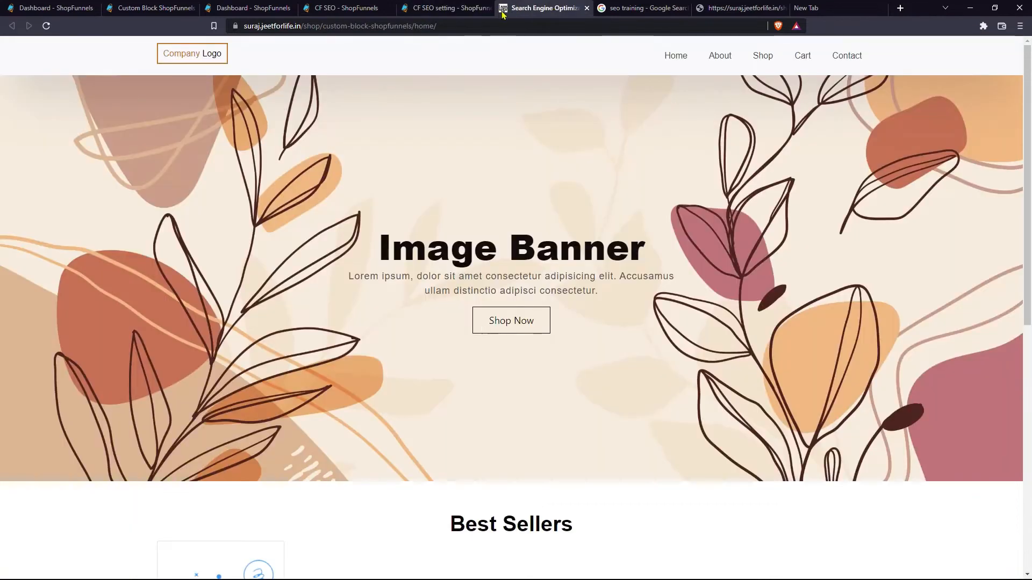
{"action": "left_click", "coordinate": [459, 6]}
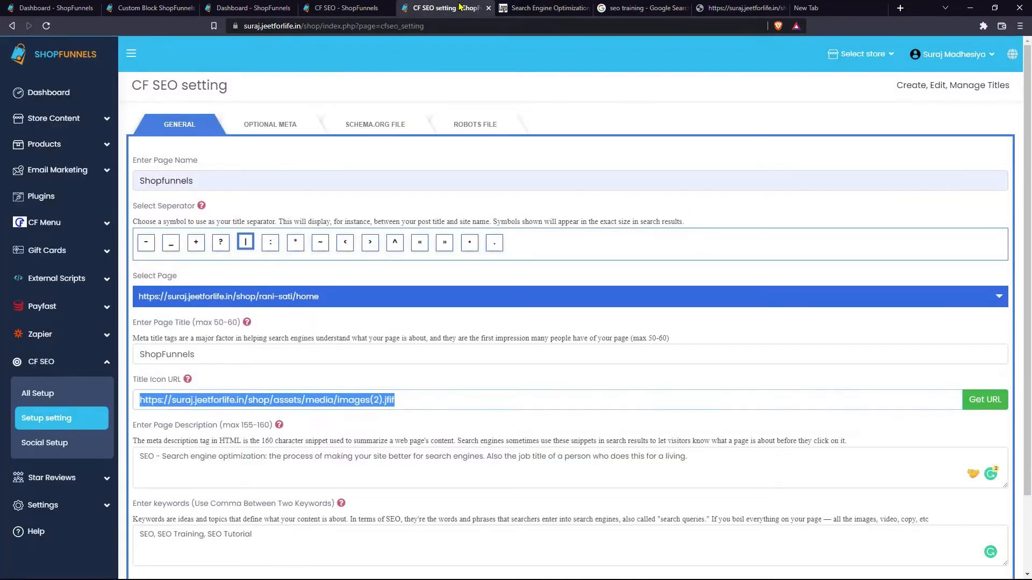
{"action": "left_click", "coordinate": [639, 8]}
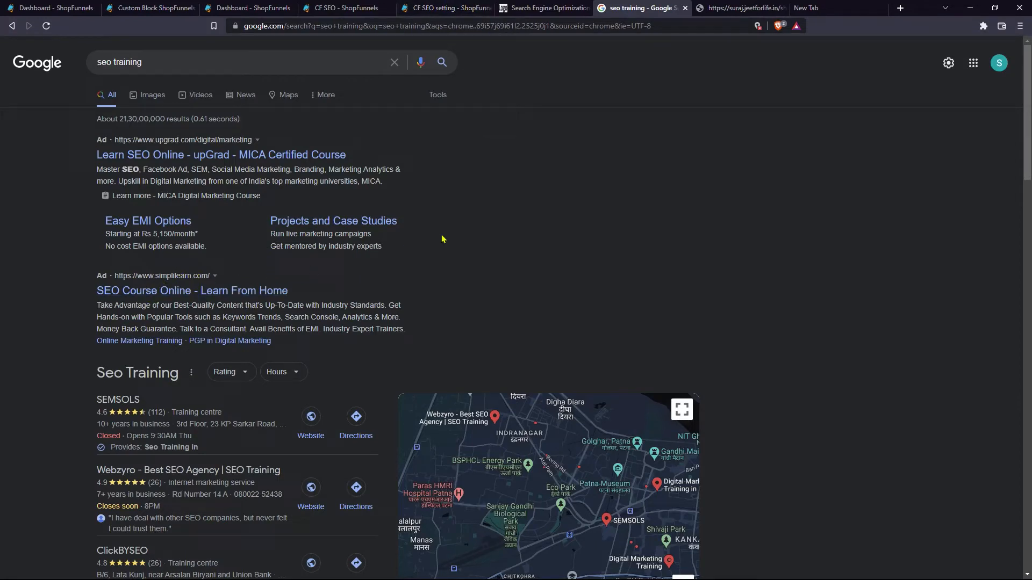
{"action": "left_click", "coordinate": [442, 8]}
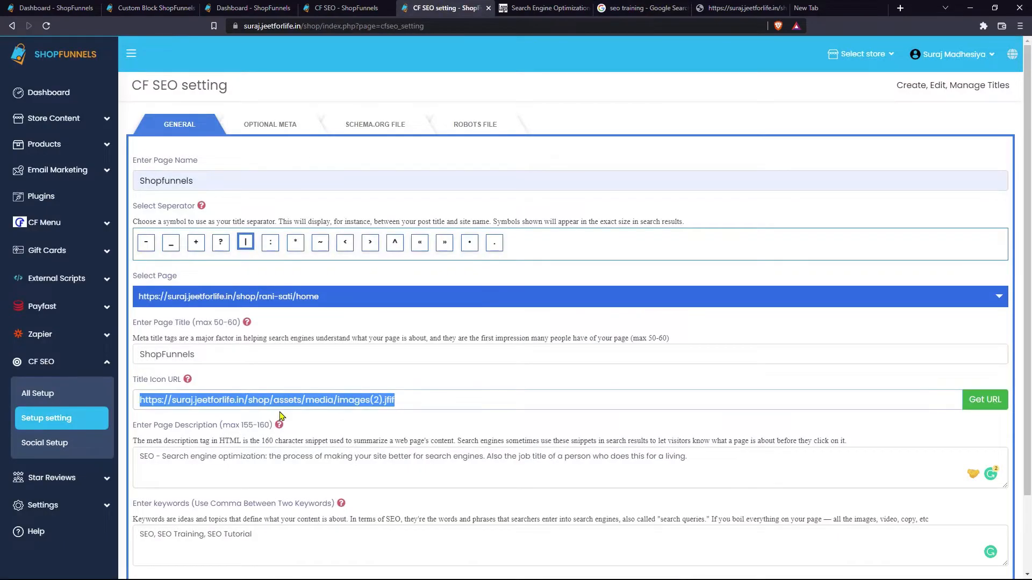
{"action": "scroll", "coordinate": [205, 518], "scroll_direction": "down", "scroll_amount": 1}
{"action": "scroll", "coordinate": [325, 320], "scroll_direction": "up", "scroll_amount": 2}
- Open the optional meta section and enter the author's name
{"action": "left_click", "coordinate": [286, 127]}
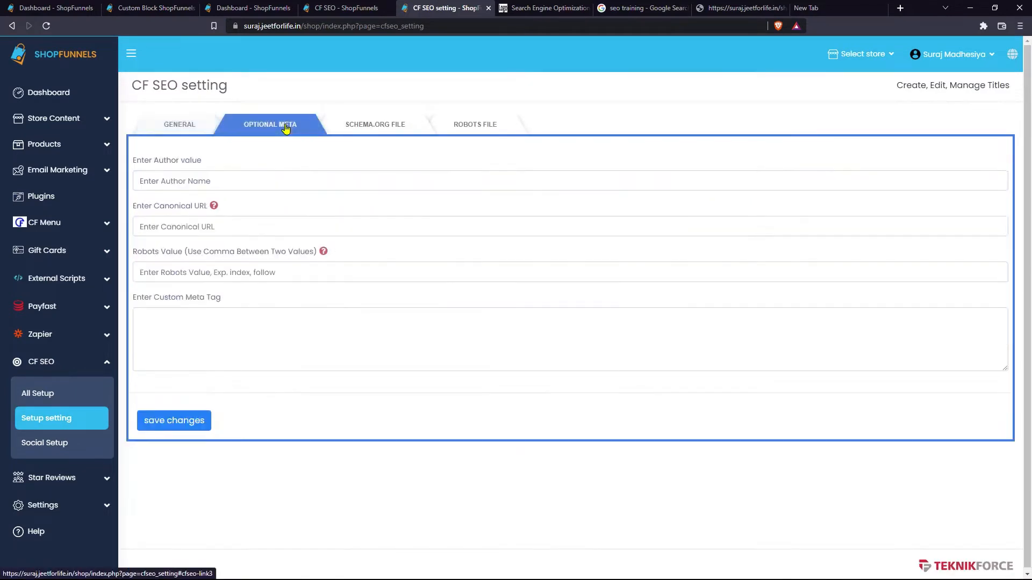
{"action": "left_click", "coordinate": [283, 181]}
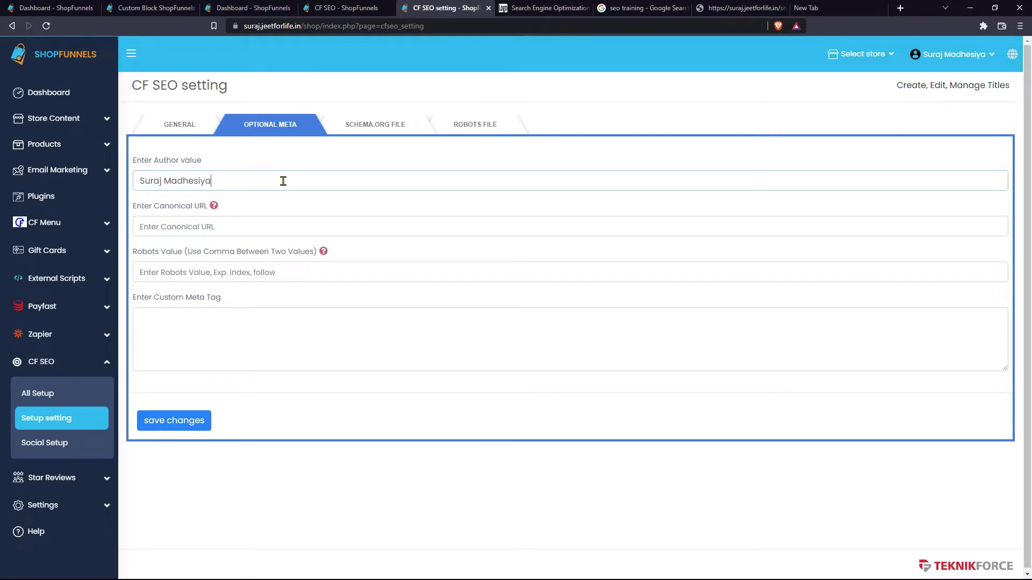
- Show the Canonical URL explanation and place the caret in that field
{"action": "left_click", "coordinate": [269, 224]}
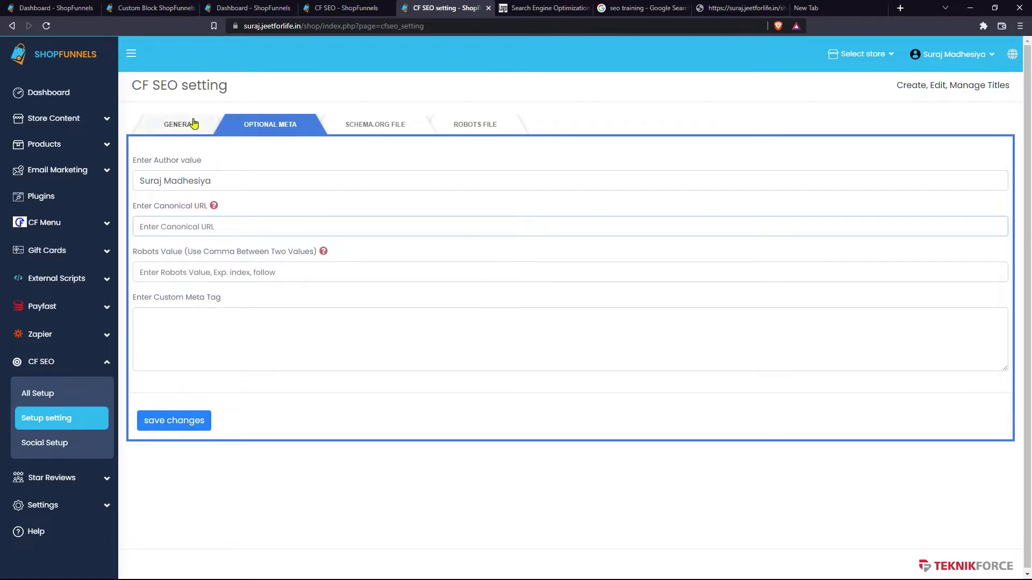
{"action": "left_click", "coordinate": [214, 208]}
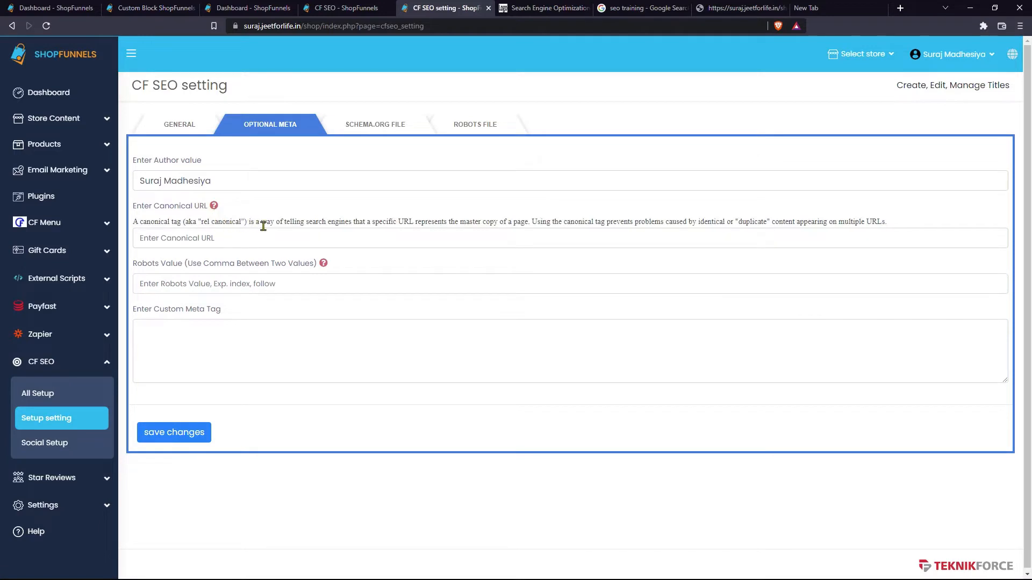
{"action": "left_click", "coordinate": [271, 243]}
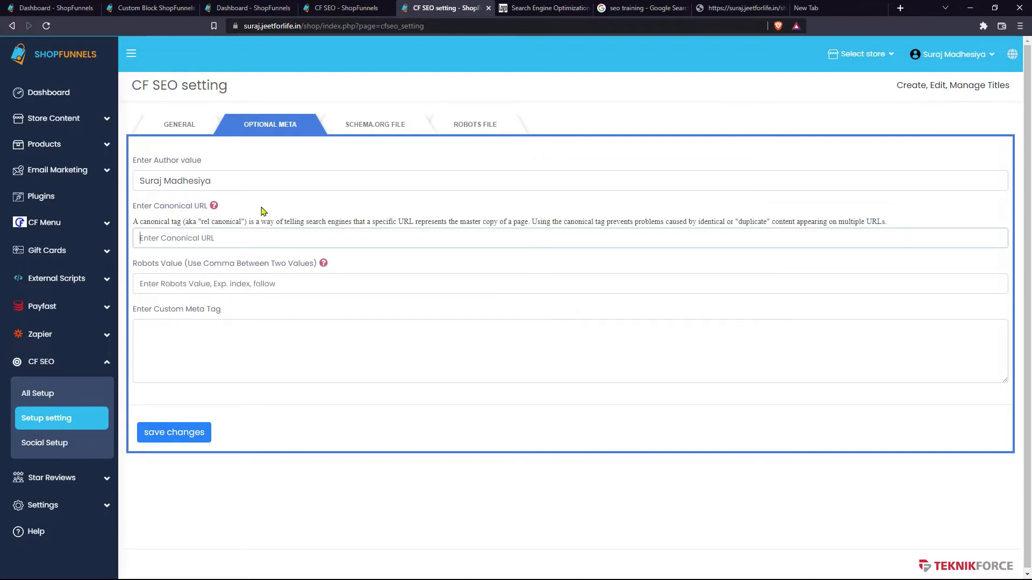
- Paste the home page address as the Canonical URL after confirming the selected page
{"action": "left_click", "coordinate": [195, 131]}
{"action": "left_click", "coordinate": [345, 296]}
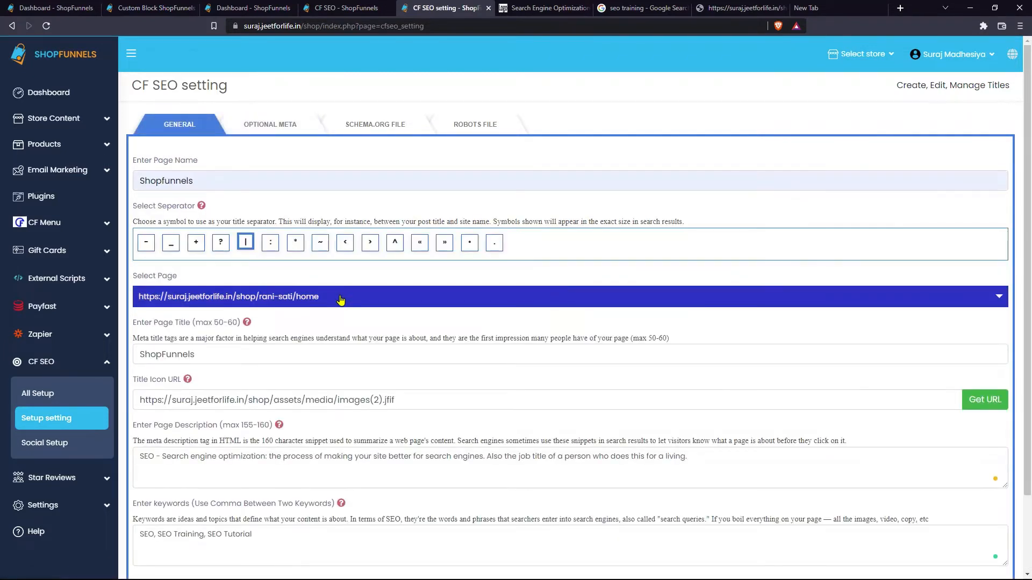
{"action": "left_click_drag", "start_coordinate": [341, 299], "coordinate": [293, 300]}
{"action": "left_click", "coordinate": [213, 299]}
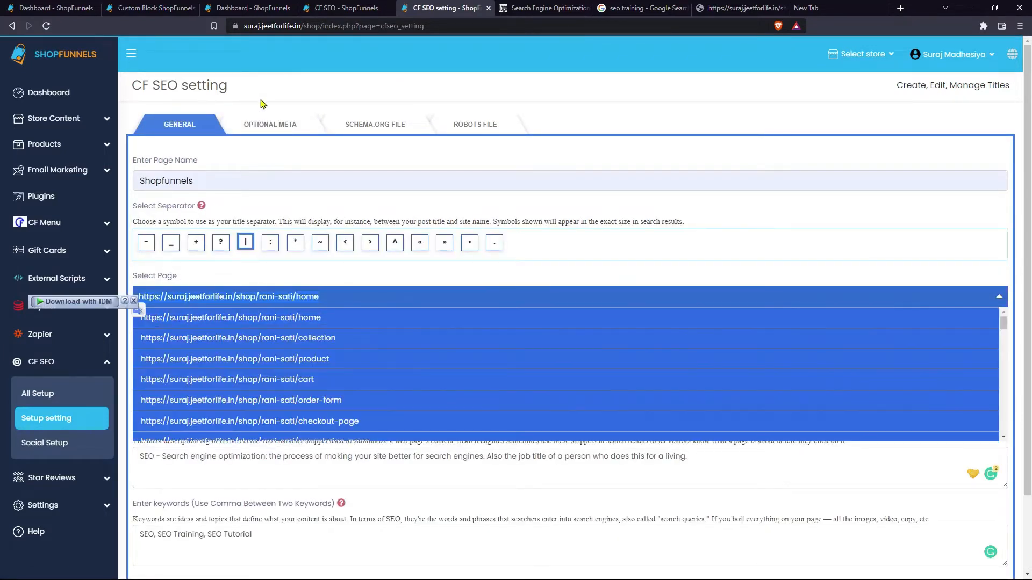
{"action": "left_click", "coordinate": [262, 123]}
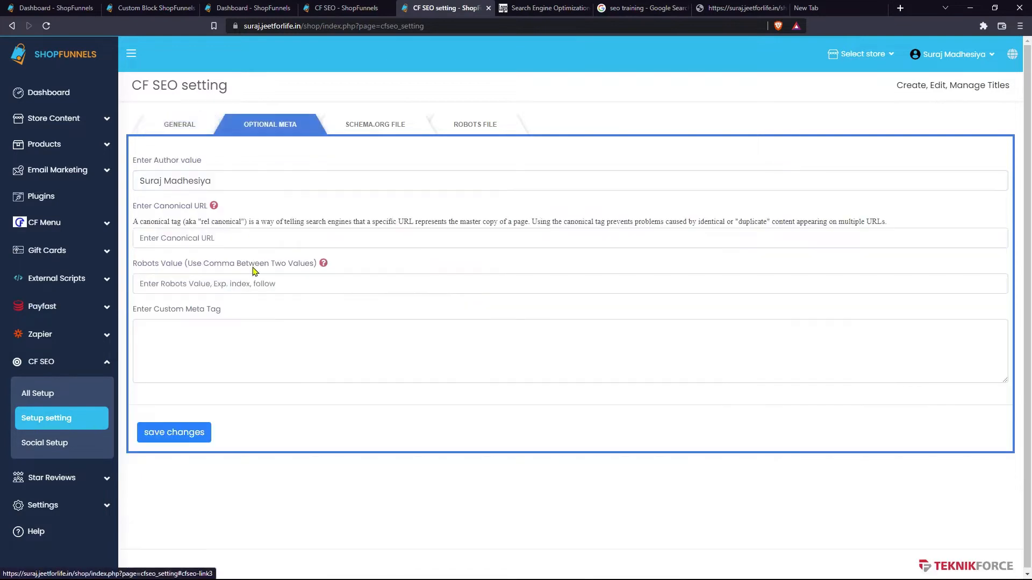
{"action": "left_click", "coordinate": [230, 238]}
{"action": "type", "text": "https://suraj.jeetforlife.in/shop/rani-sati/home"}
- Set the Robots value to 'index, follow' and view the robots explanation
{"action": "left_click", "coordinate": [221, 278]}
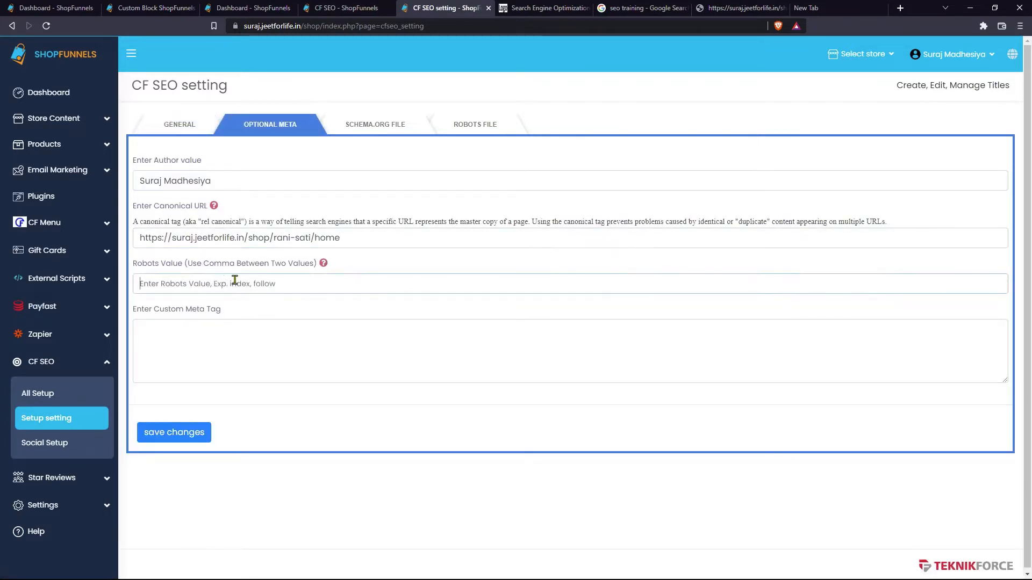
{"action": "type", "text": "index, follow"}
{"action": "left_click", "coordinate": [206, 358]}
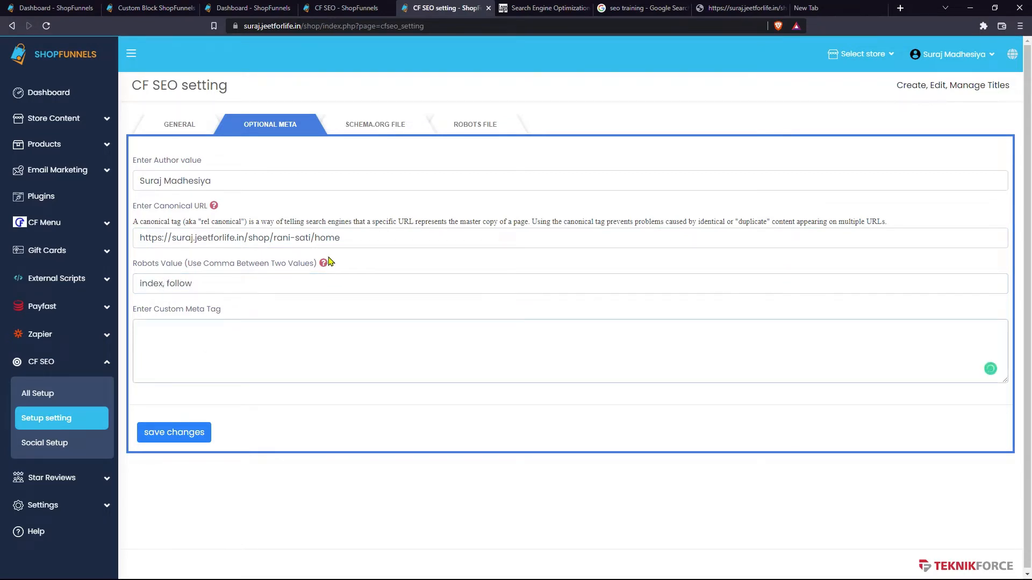
{"action": "left_click", "coordinate": [322, 263]}
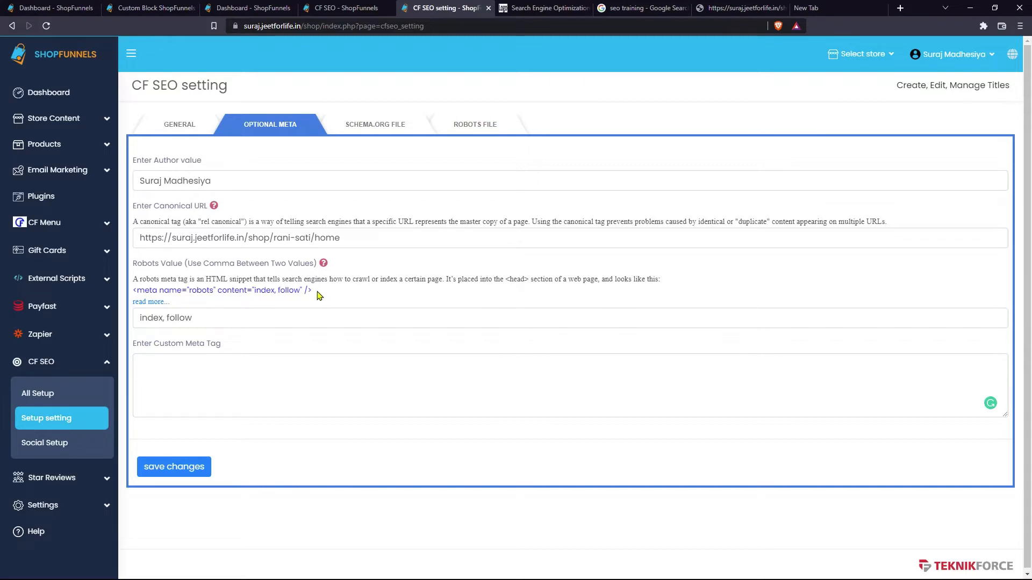
- Paste then delete an example robots meta tag, leaving Custom Meta Tag empty, and save
{"action": "left_click_drag", "start_coordinate": [313, 290], "coordinate": [132, 291]}
{"action": "key", "text": "ctrl+c"}
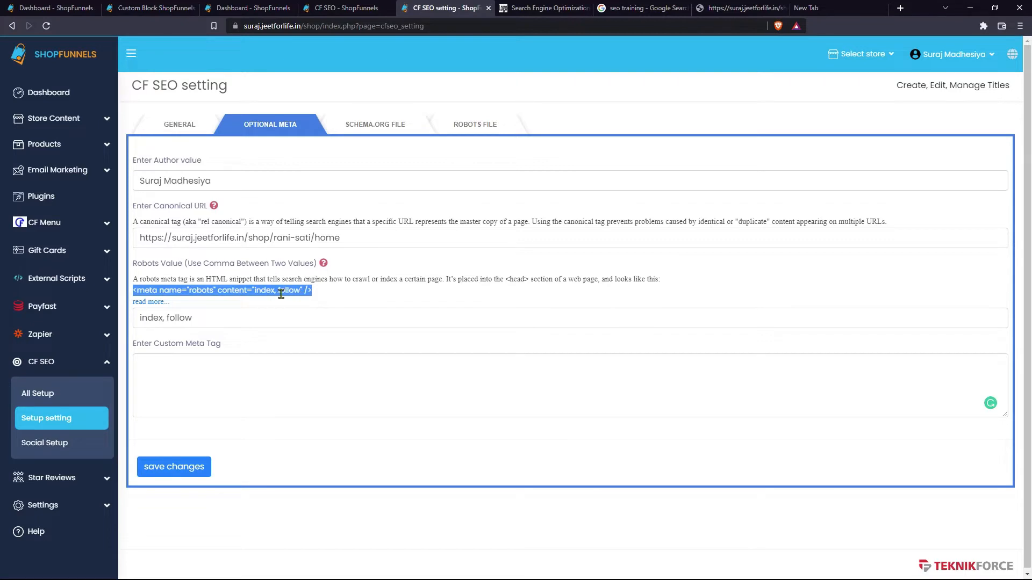
{"action": "left_click", "coordinate": [290, 398]}
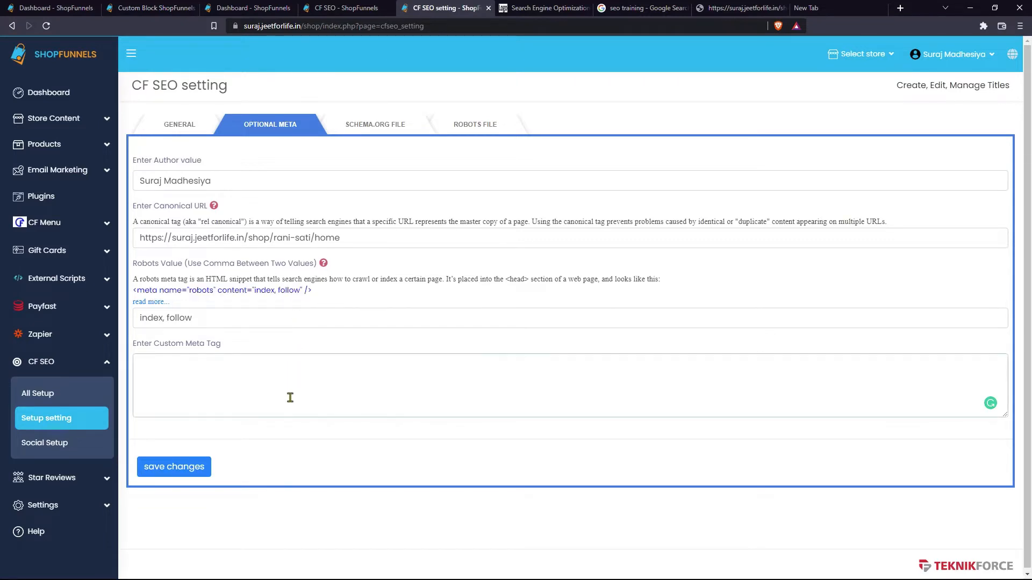
{"action": "key", "text": "ctrl+v"}
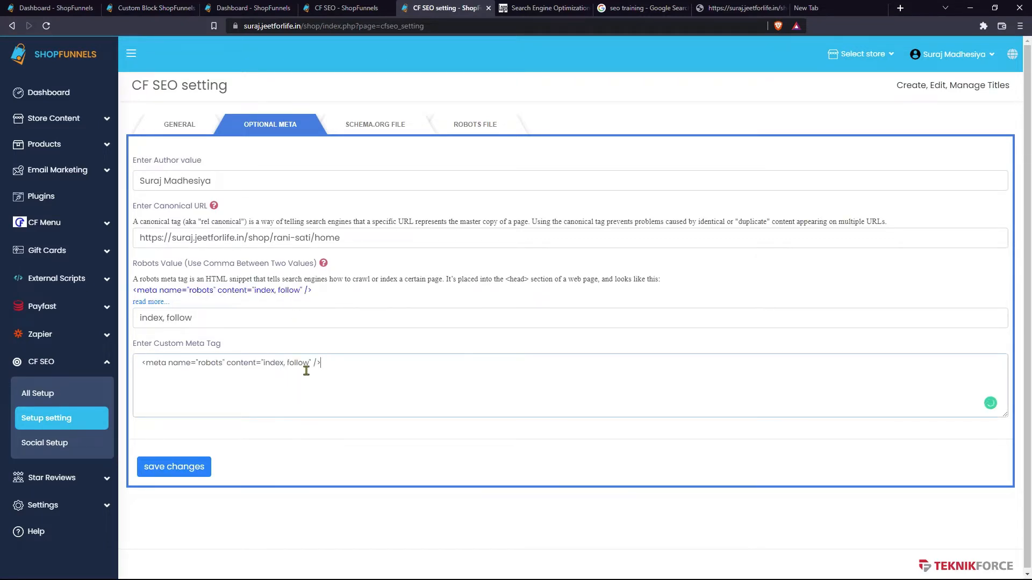
{"action": "triple_click", "coordinate": [255, 367]}
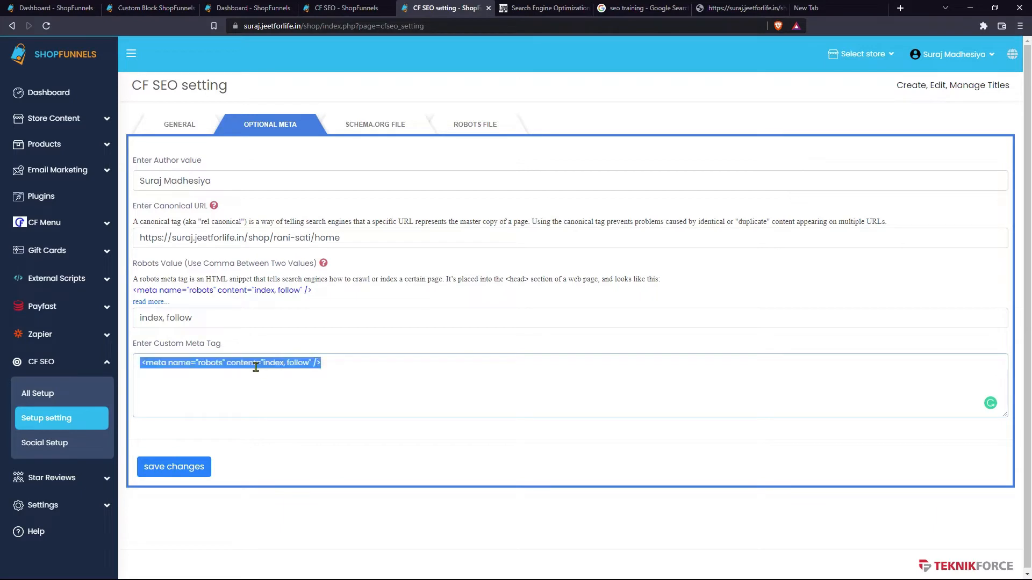
{"action": "key", "text": "BackSpace"}
{"action": "left_click", "coordinate": [184, 467]}
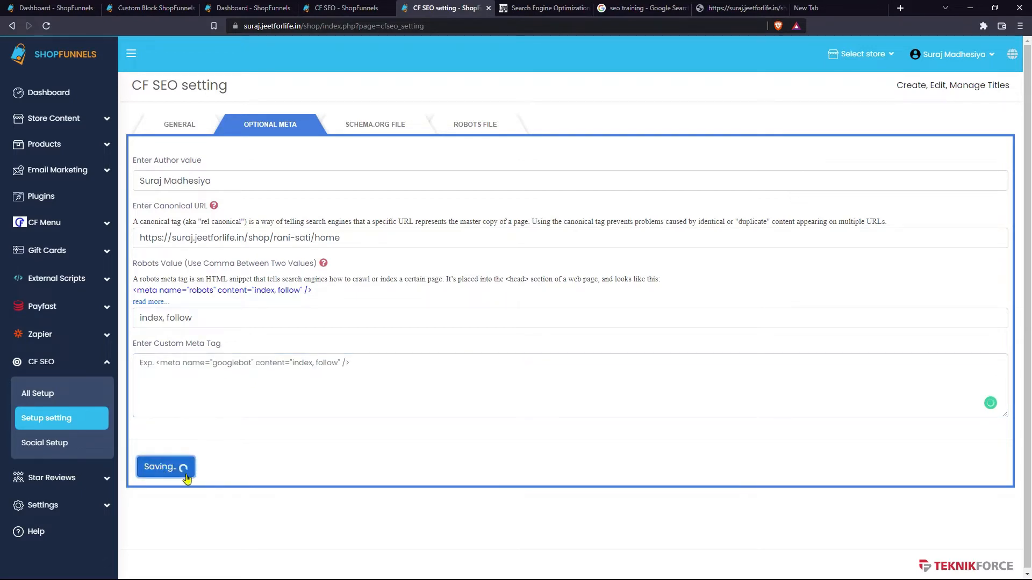
- Open the schema.org file section, show its help, and focus the Paste Here Schema File box
{"action": "left_click", "coordinate": [375, 135]}
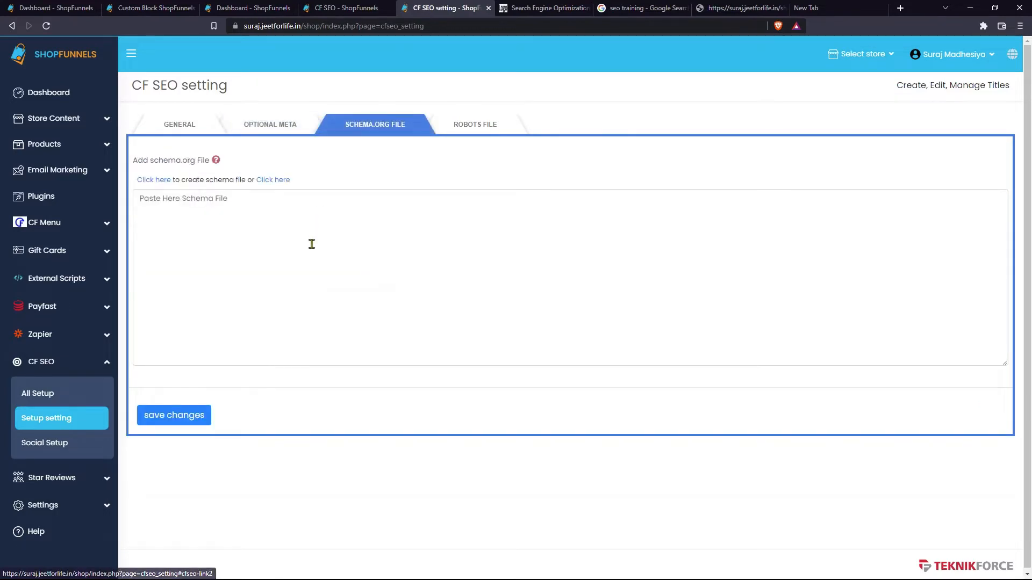
{"action": "left_click", "coordinate": [216, 160]}
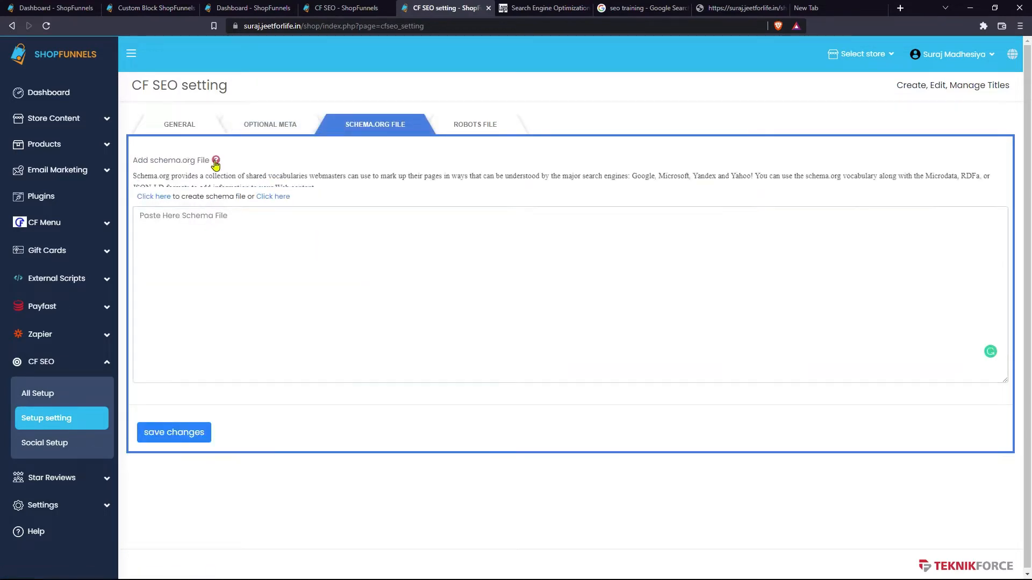
{"action": "left_click", "coordinate": [215, 265]}
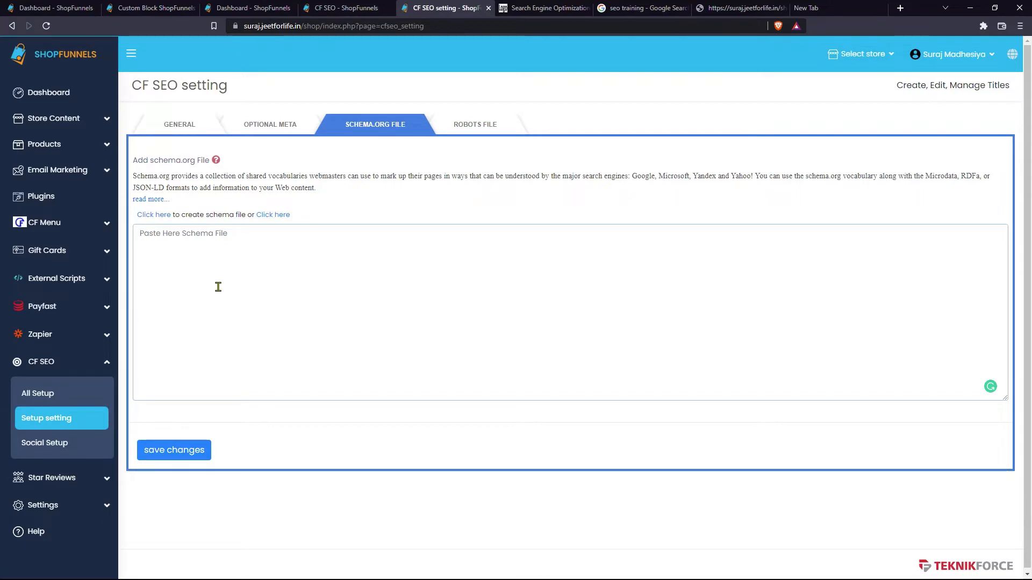
{"action": "left_click", "coordinate": [172, 241]}
- Open the Merkle schema generator and choose Article type BlogPosting
{"action": "left_click", "coordinate": [160, 217]}
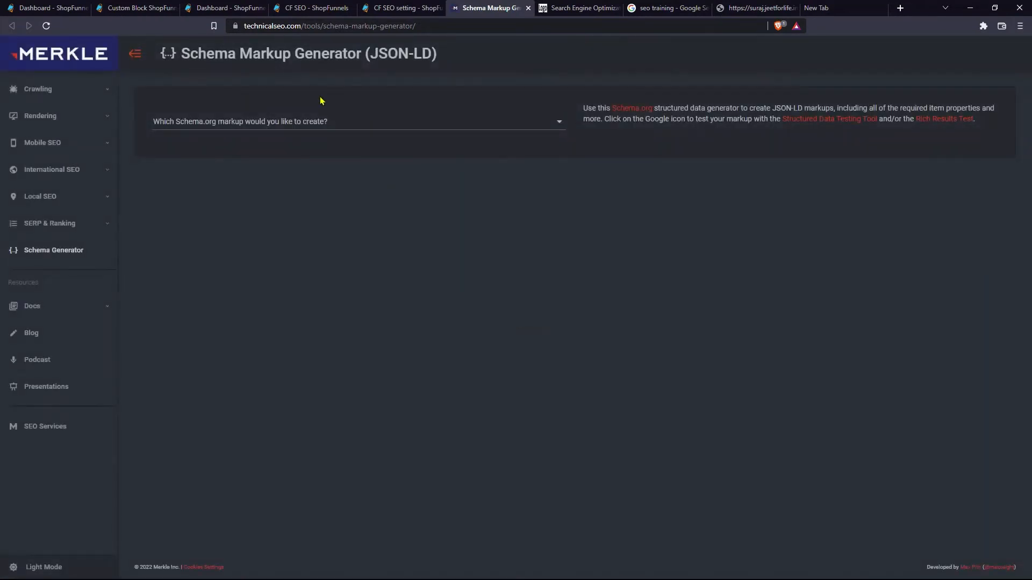
{"action": "left_click", "coordinate": [290, 127]}
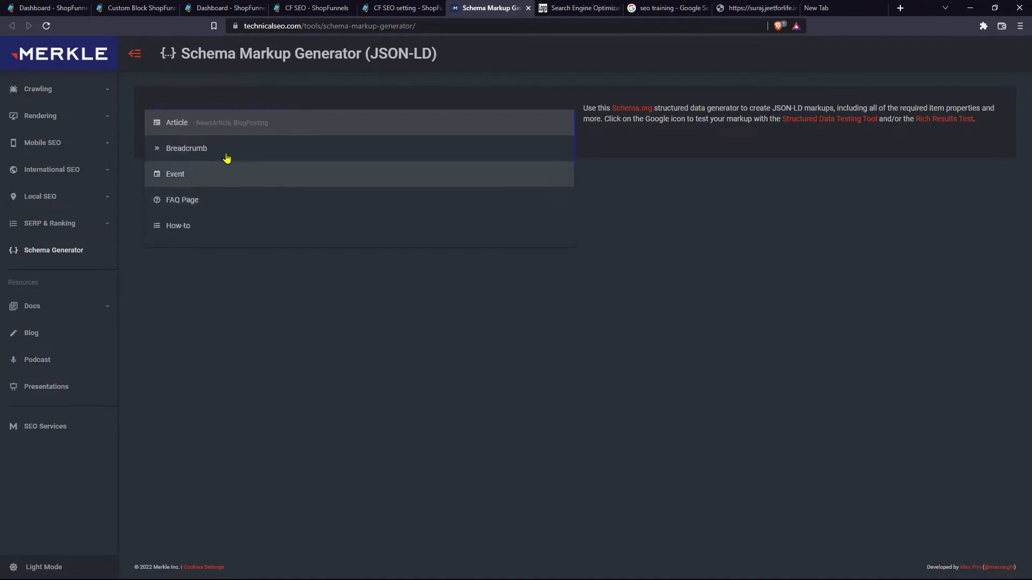
{"action": "left_click", "coordinate": [220, 129]}
{"action": "left_click", "coordinate": [242, 260]}
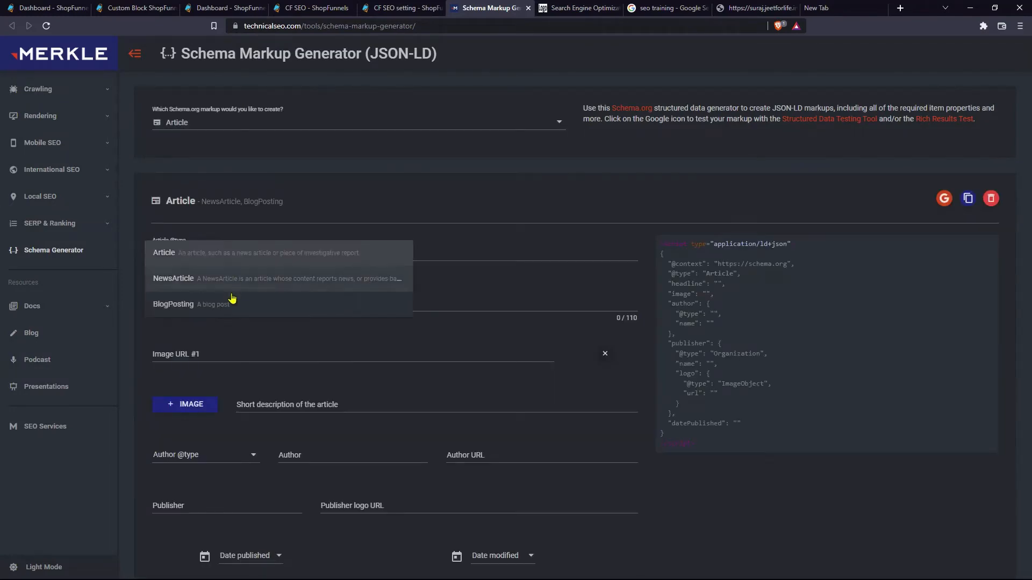
{"action": "left_click", "coordinate": [231, 300]}
- Copy the canonical URL from the SEO settings and paste it as the article URL
{"action": "left_click", "coordinate": [399, 255]}
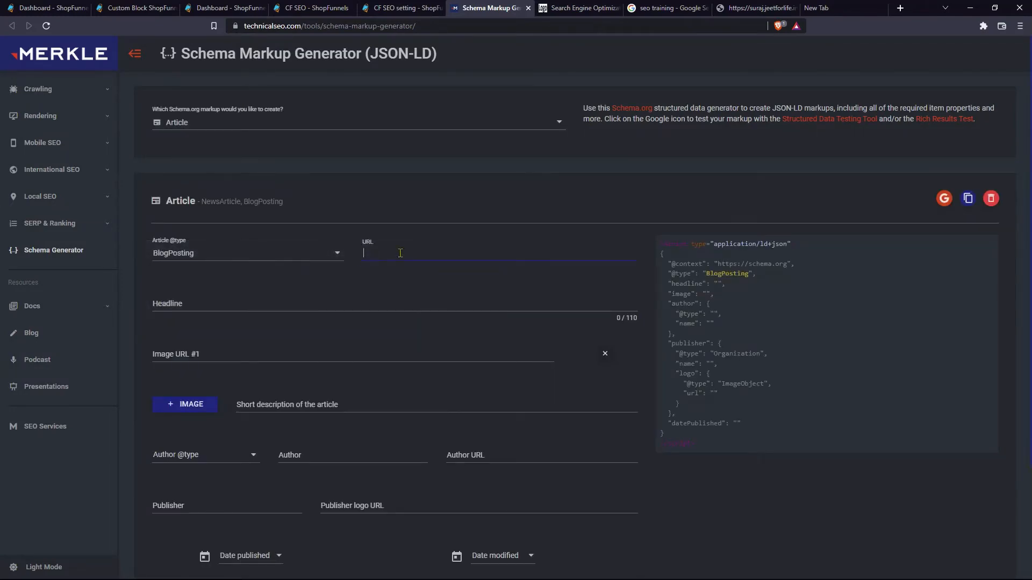
{"action": "left_click", "coordinate": [369, 7]}
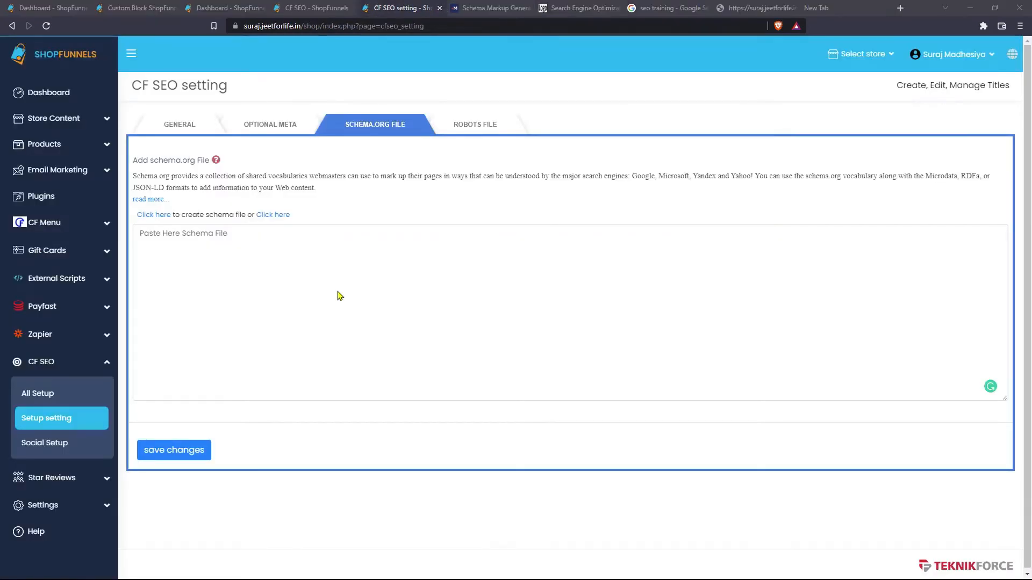
{"action": "left_click", "coordinate": [270, 124]}
{"action": "key", "text": "ctrl+a"}
{"action": "key", "text": "ctrl+c"}
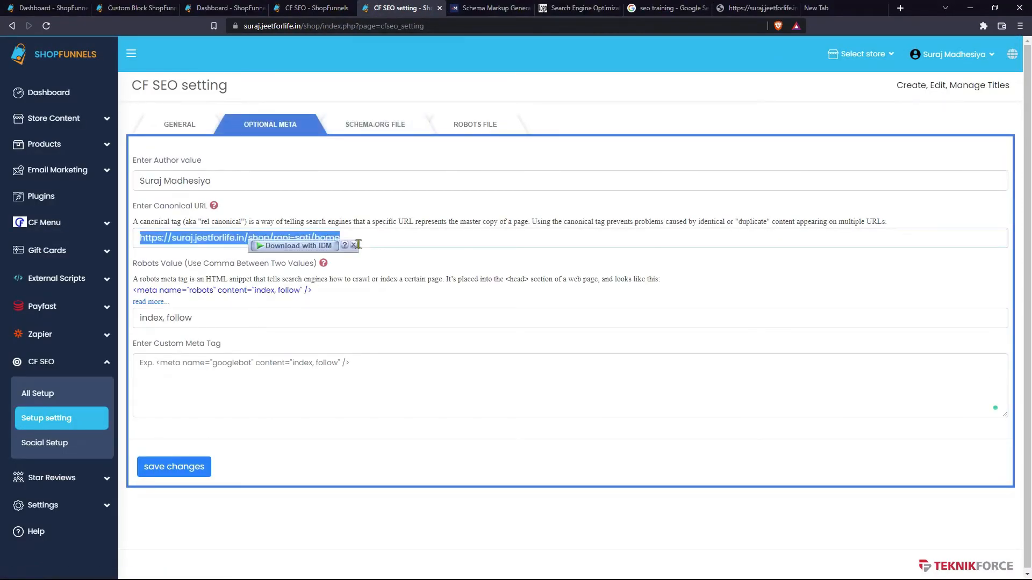
{"action": "key", "text": "ctrl+Tab"}
{"action": "key", "text": "ctrl+v"}
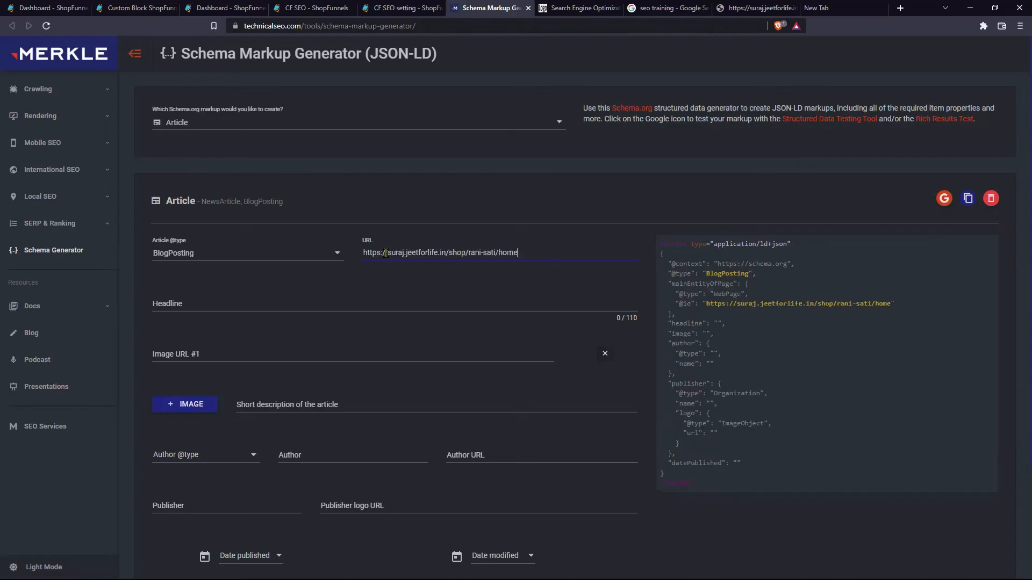
- Enter headline 'SEO Training', paste the icon address as Image URL #1, and add a description
{"action": "left_click", "coordinate": [252, 316]}
{"action": "type", "text": "SEO Training"}
{"action": "left_click", "coordinate": [330, 353]}
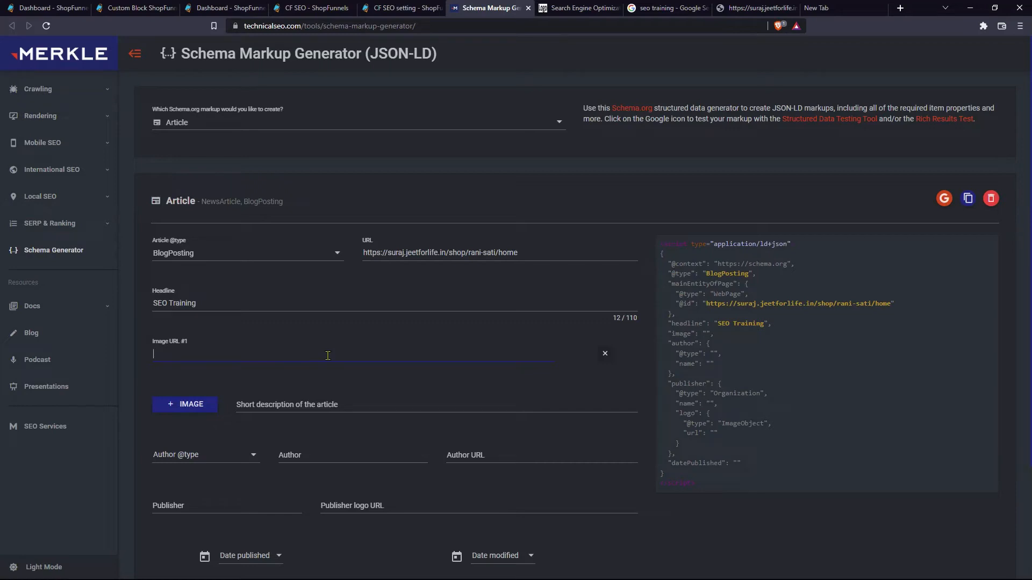
{"action": "key", "text": "ctrl+shift+Tab"}
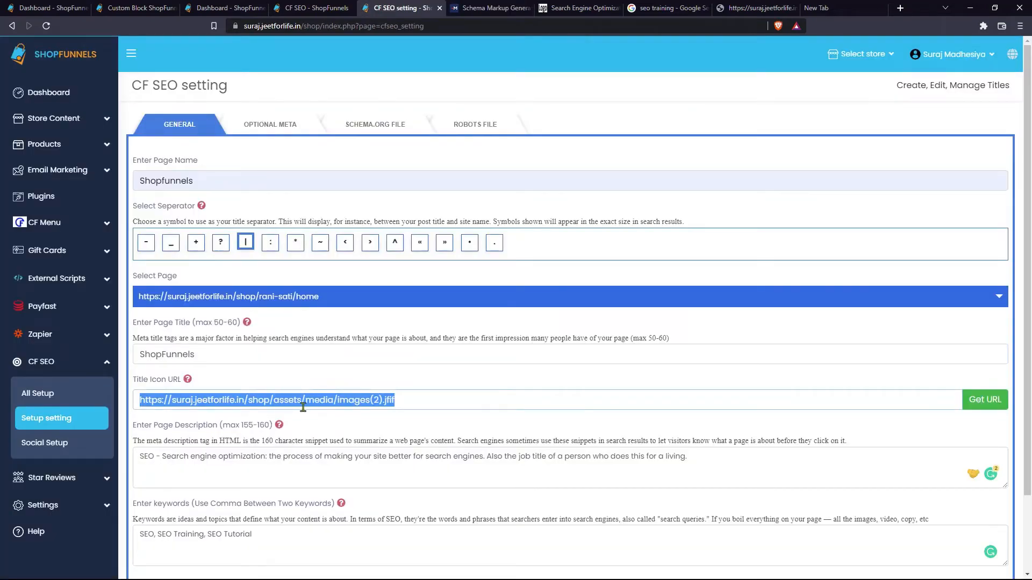
{"action": "key", "text": "ctrl+Tab"}
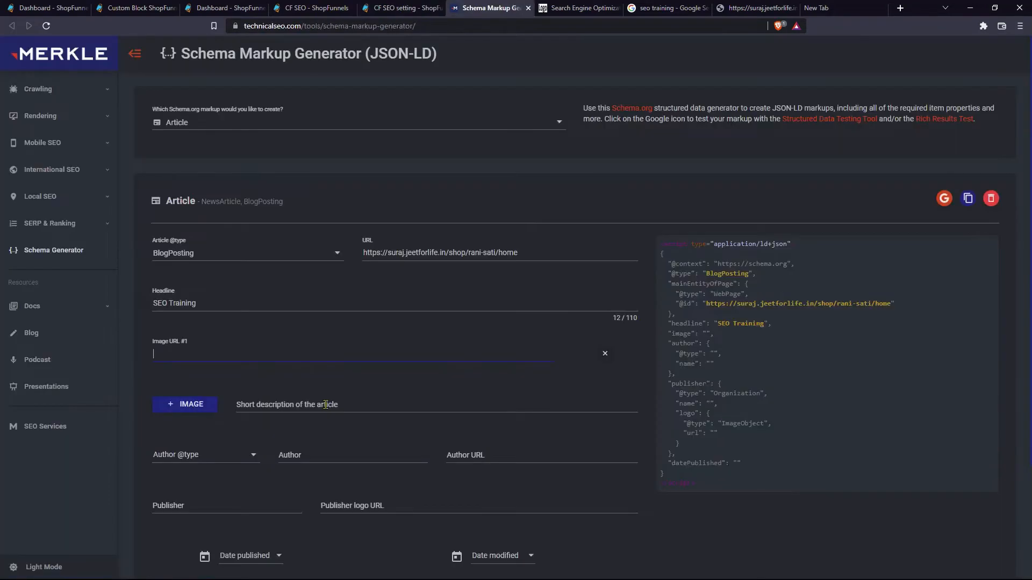
{"action": "key", "text": "ctrl+v"}
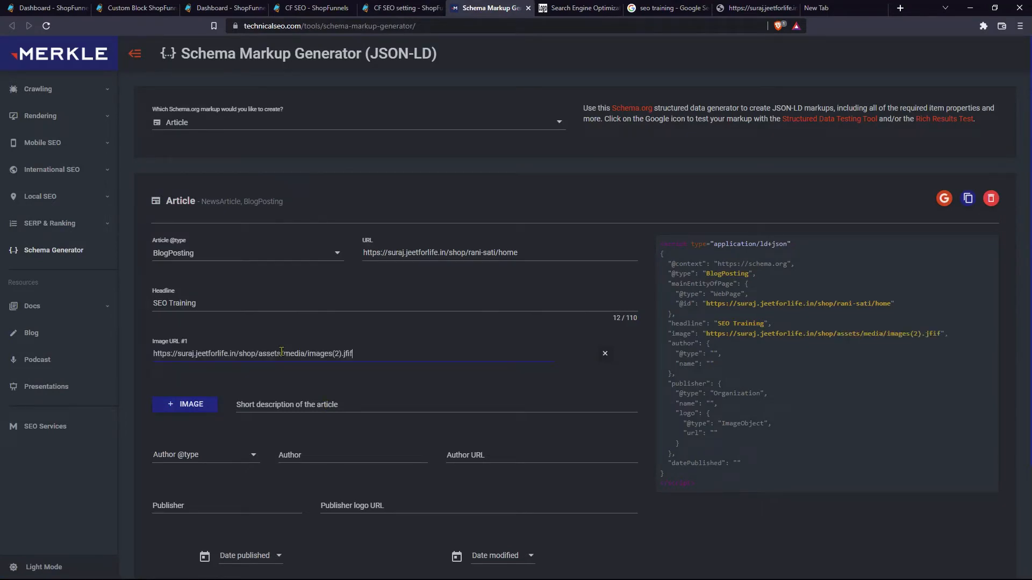
{"action": "left_click", "coordinate": [296, 400]}
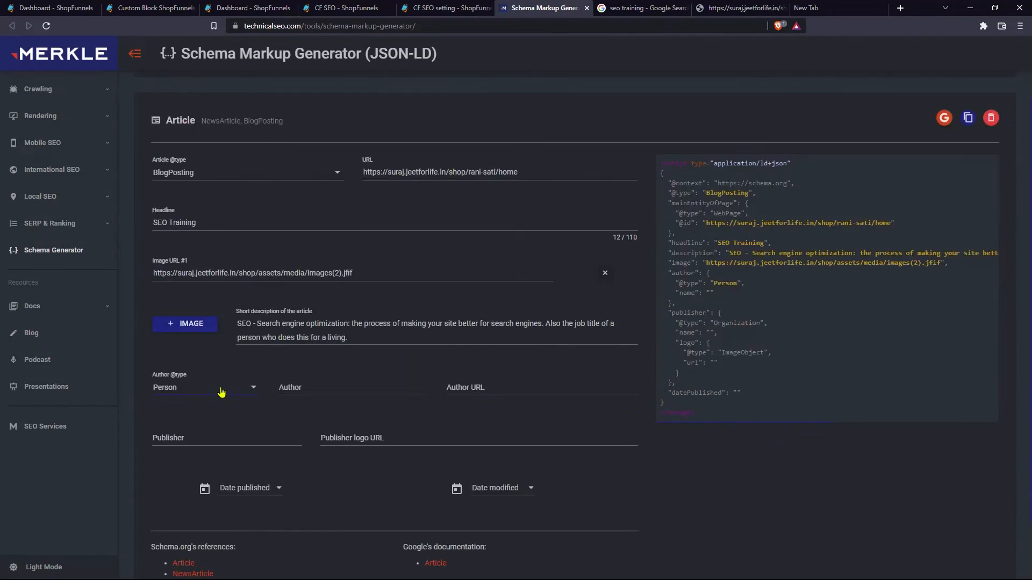
- Set a Person author with the author's name and paste the store home URL as publisher logo
{"action": "left_click", "coordinate": [221, 393]}
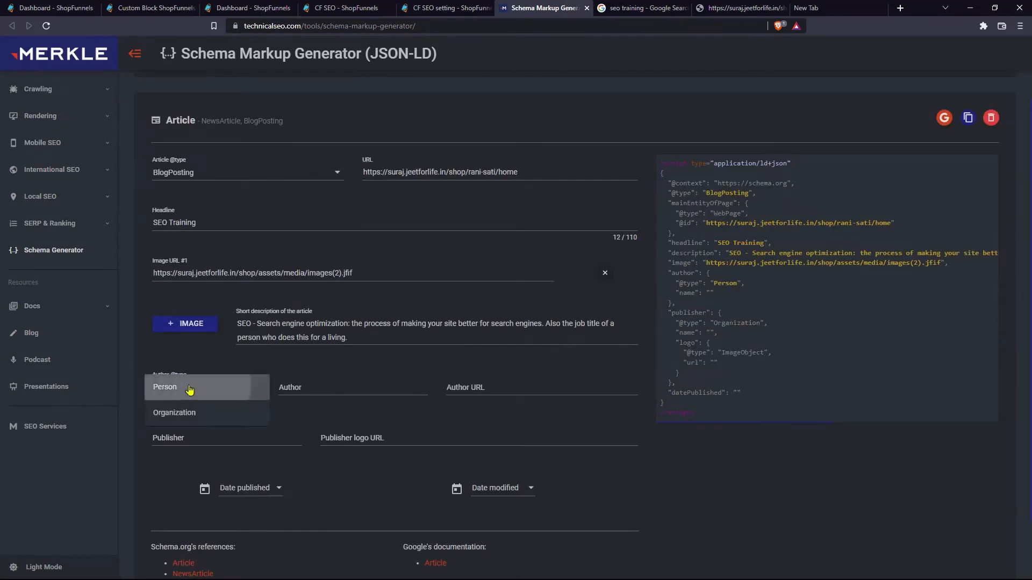
{"action": "left_click", "coordinate": [189, 392]}
{"action": "left_click", "coordinate": [295, 383]}
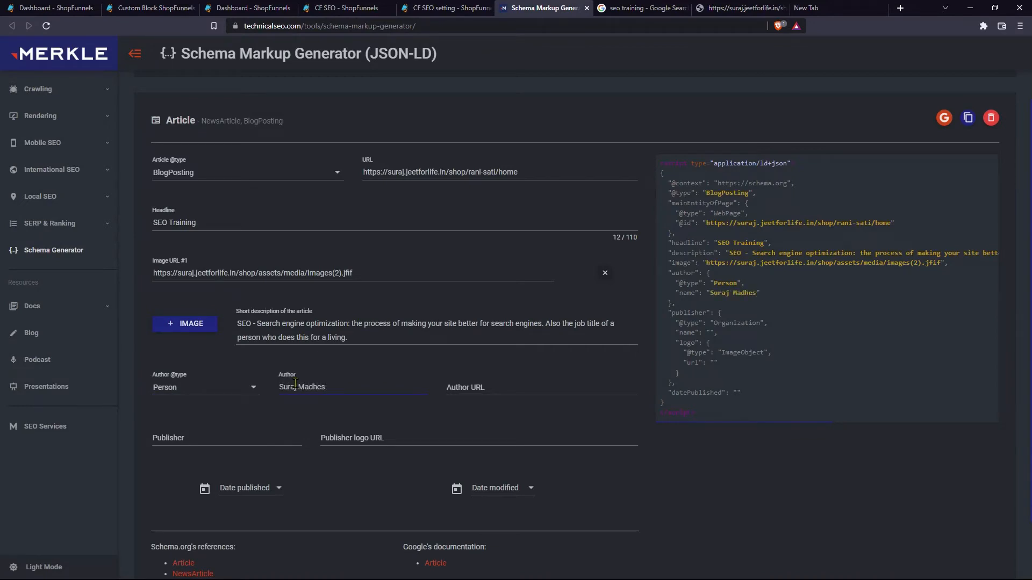
{"action": "key", "text": "Tab"}
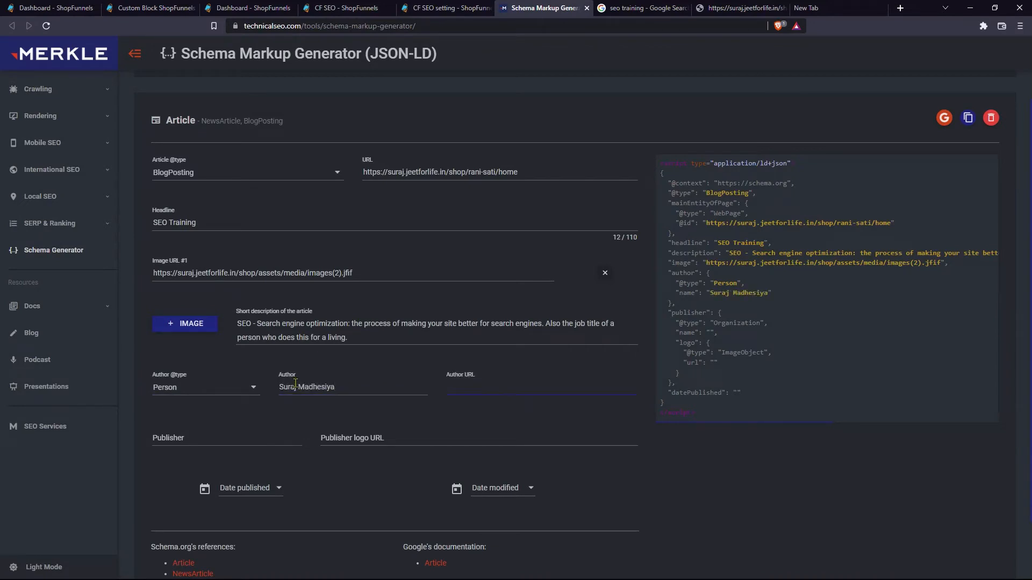
{"action": "left_click", "coordinate": [277, 436]}
{"action": "left_click", "coordinate": [342, 439]}
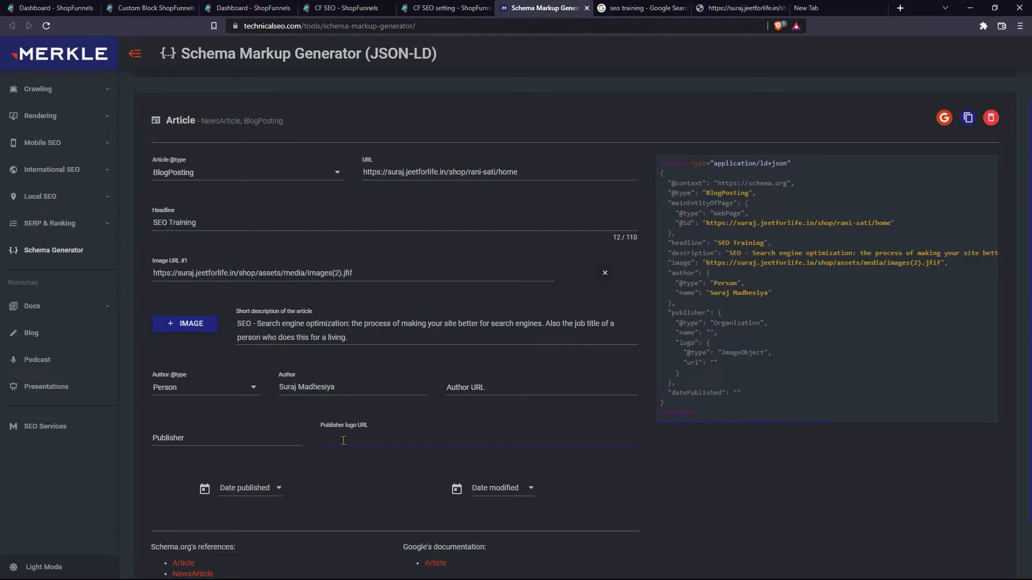
{"action": "key", "text": "ctrl+v"}
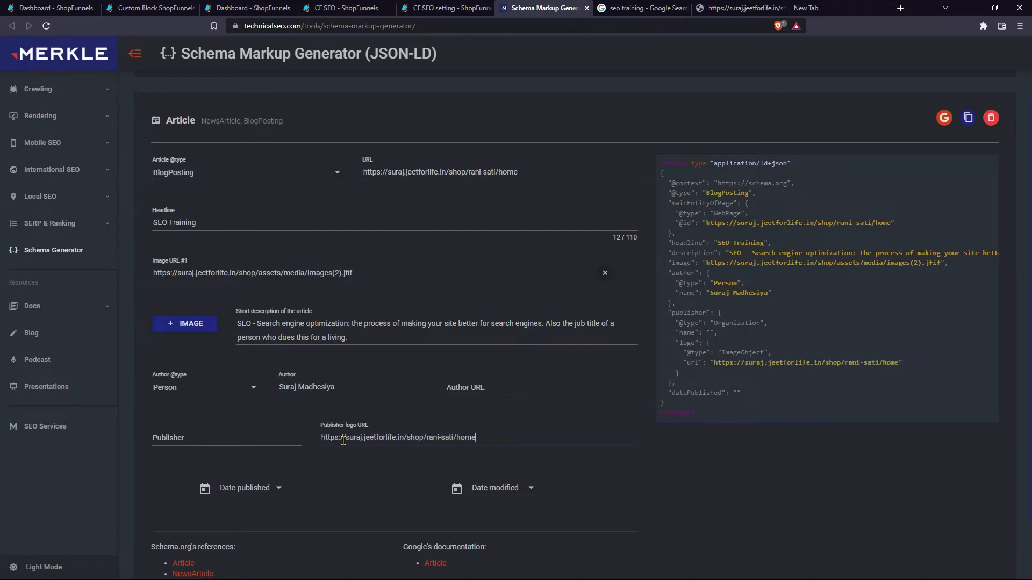
- Set publish and modified dates to 3 Aug 2022 and copy the generated JSON-LD
{"action": "left_click", "coordinate": [280, 489]}
{"action": "left_click", "coordinate": [297, 442]}
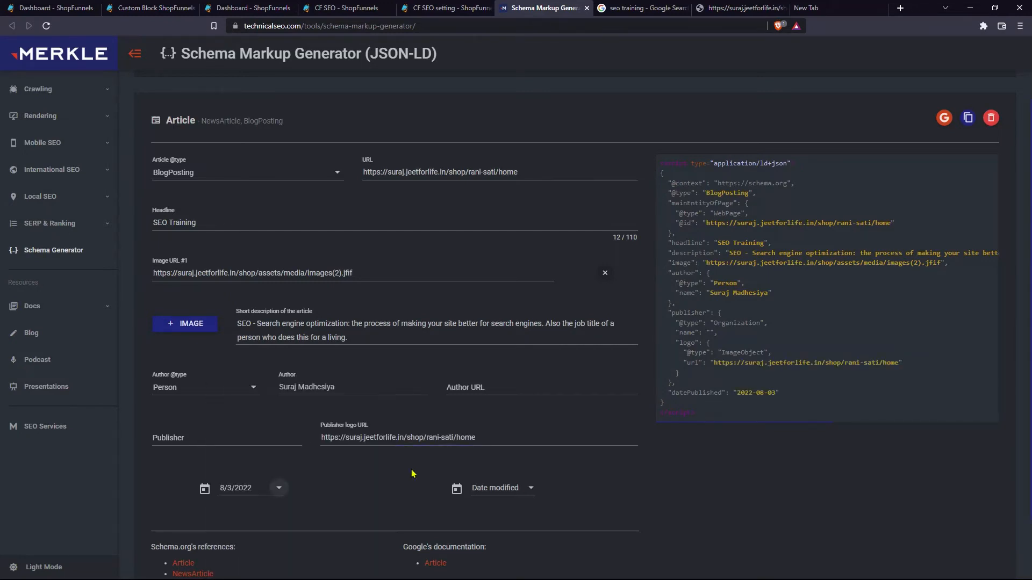
{"action": "left_click", "coordinate": [531, 494]}
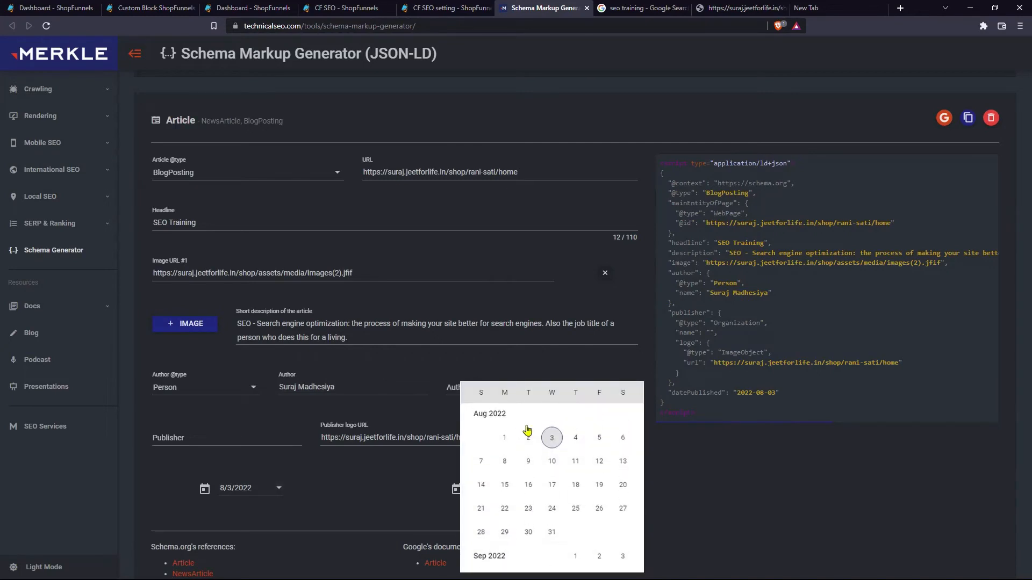
{"action": "left_click", "coordinate": [552, 438]}
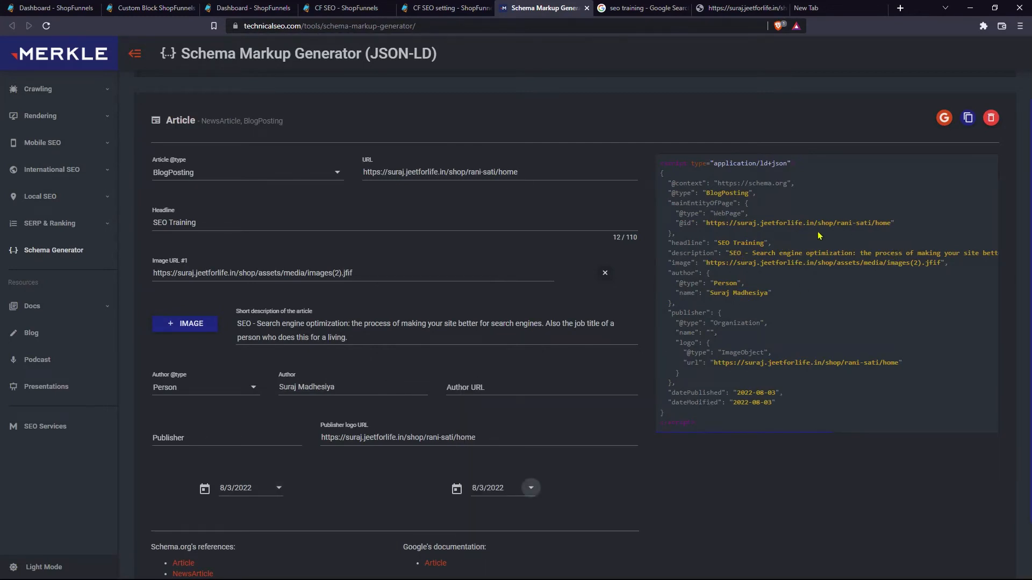
{"action": "left_click", "coordinate": [966, 121]}
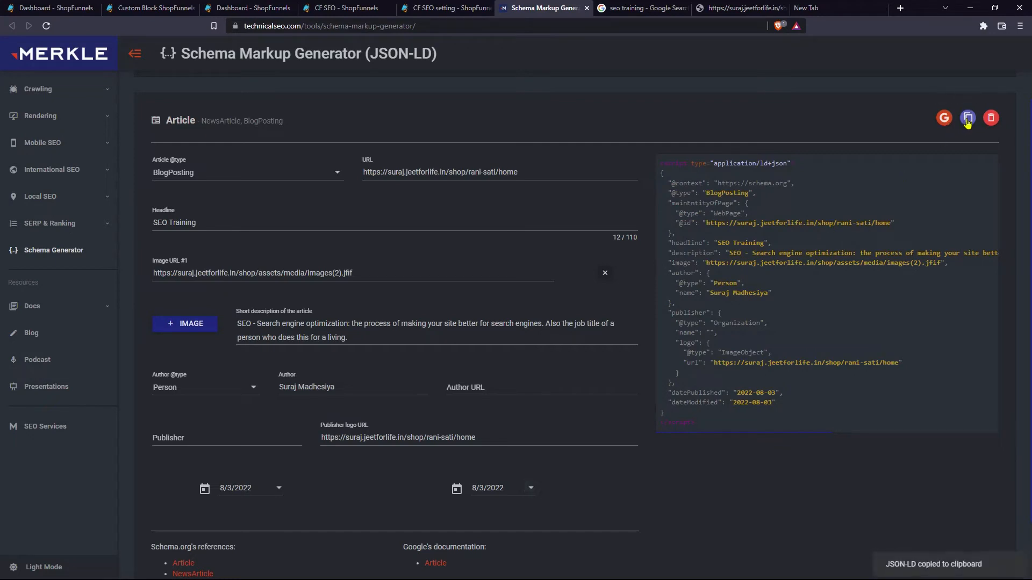
{"action": "left_click", "coordinate": [453, 6]}
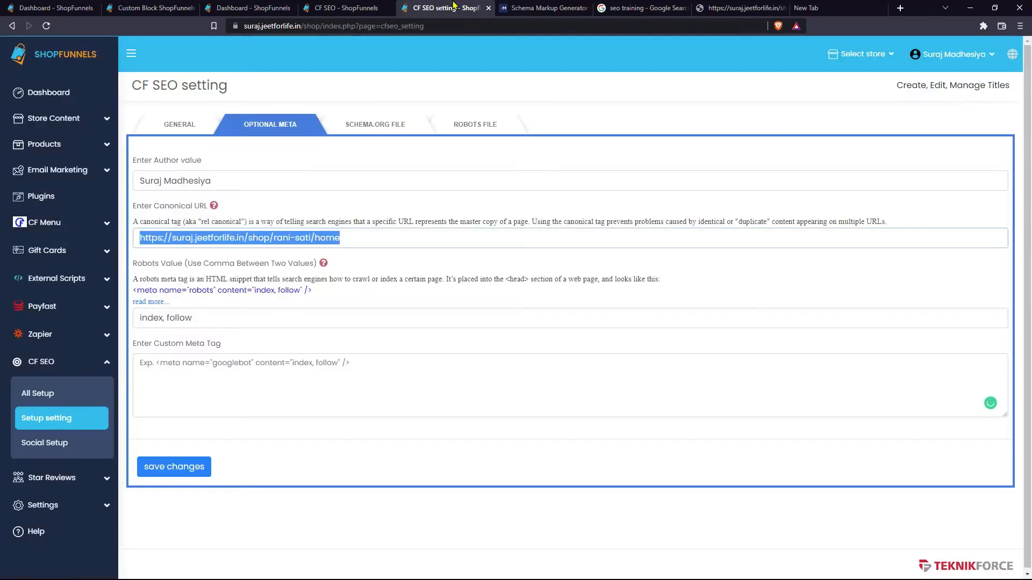
- Paste the JSON-LD into the schema.org file section and save it
{"action": "left_click", "coordinate": [392, 131]}
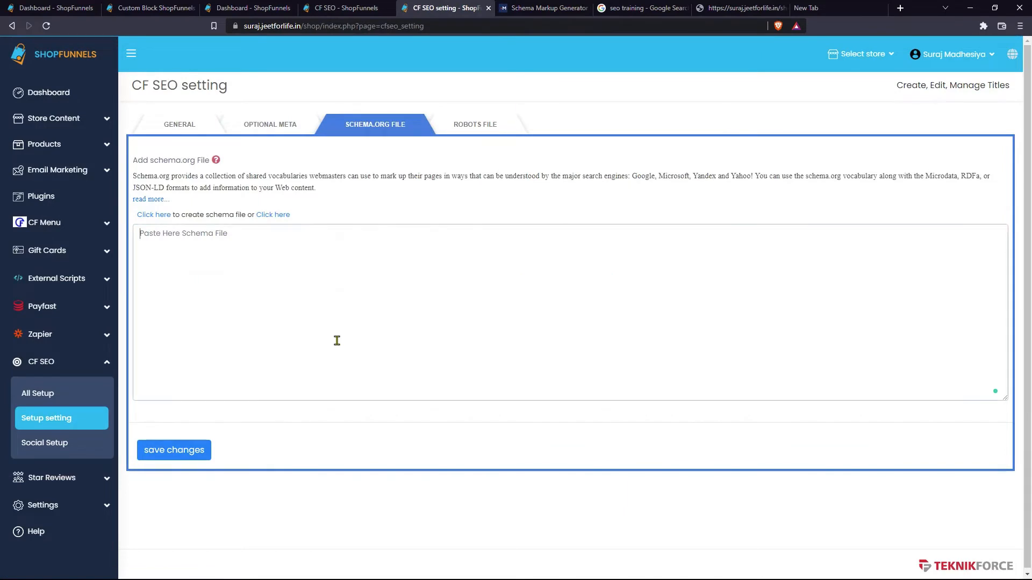
{"action": "key", "text": "ctrl+v"}
{"action": "left_click", "coordinate": [202, 446]}
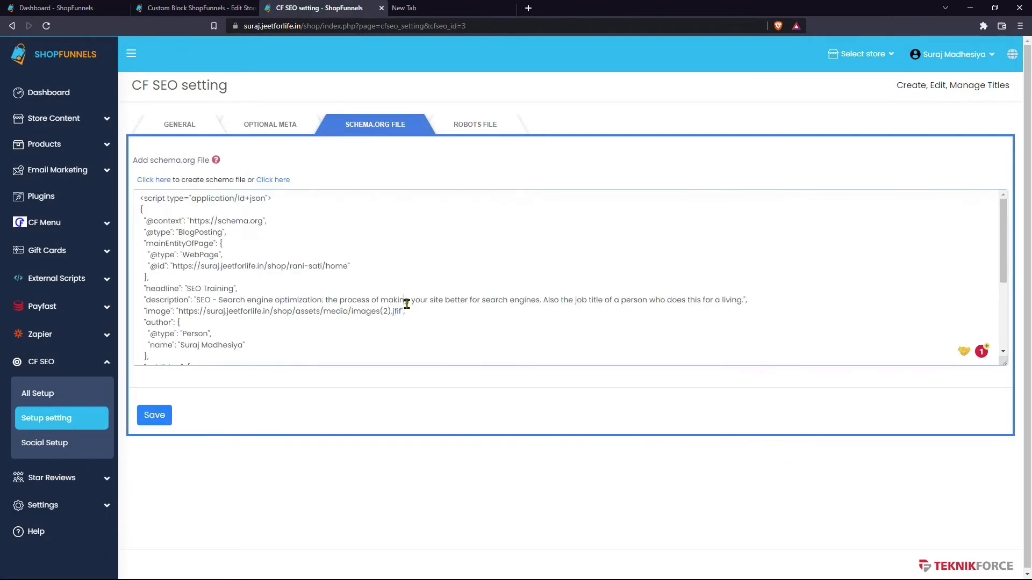
- Review the robots.txt allowing all crawlers with the sitemap line, then save it
{"action": "left_click", "coordinate": [479, 129]}
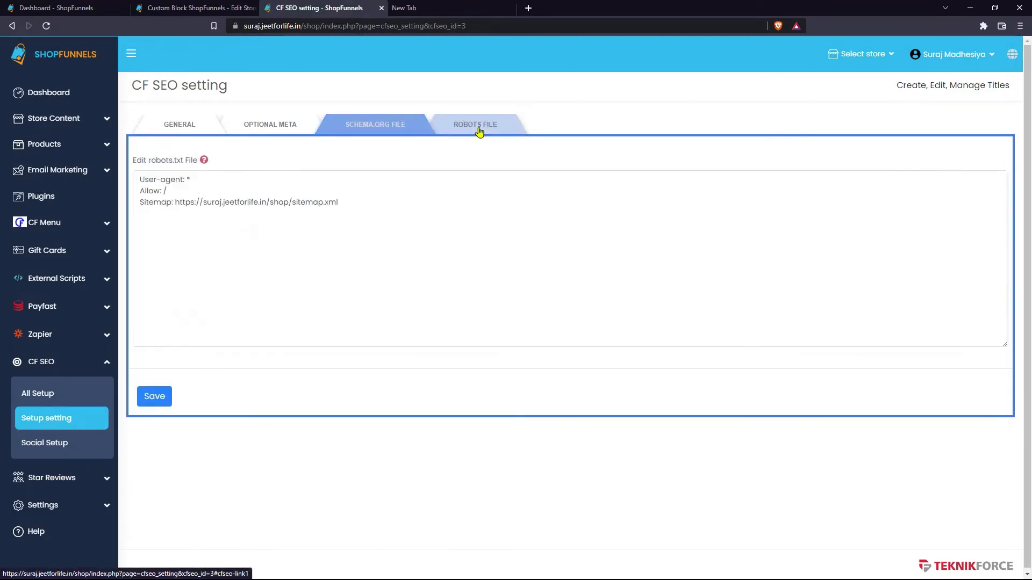
{"action": "left_click", "coordinate": [317, 258]}
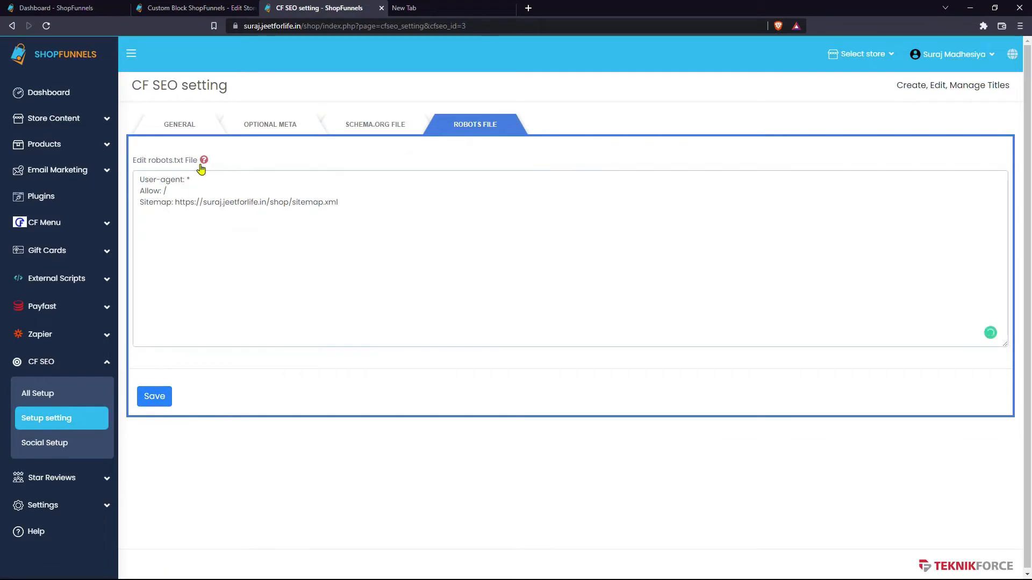
{"action": "left_click", "coordinate": [204, 161]}
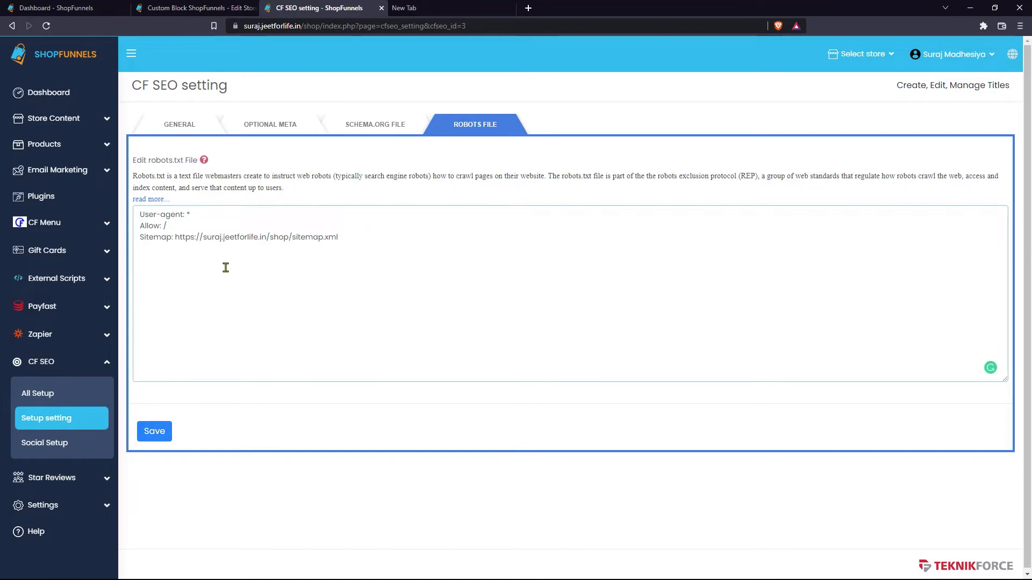
{"action": "left_click_drag", "start_coordinate": [195, 253], "coordinate": [138, 212]}
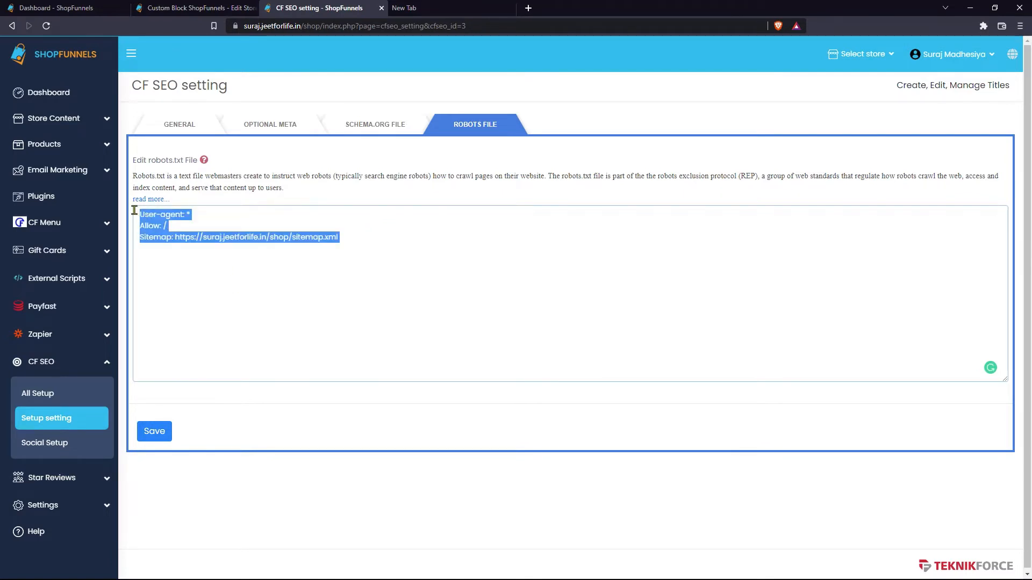
{"action": "left_click", "coordinate": [183, 260]}
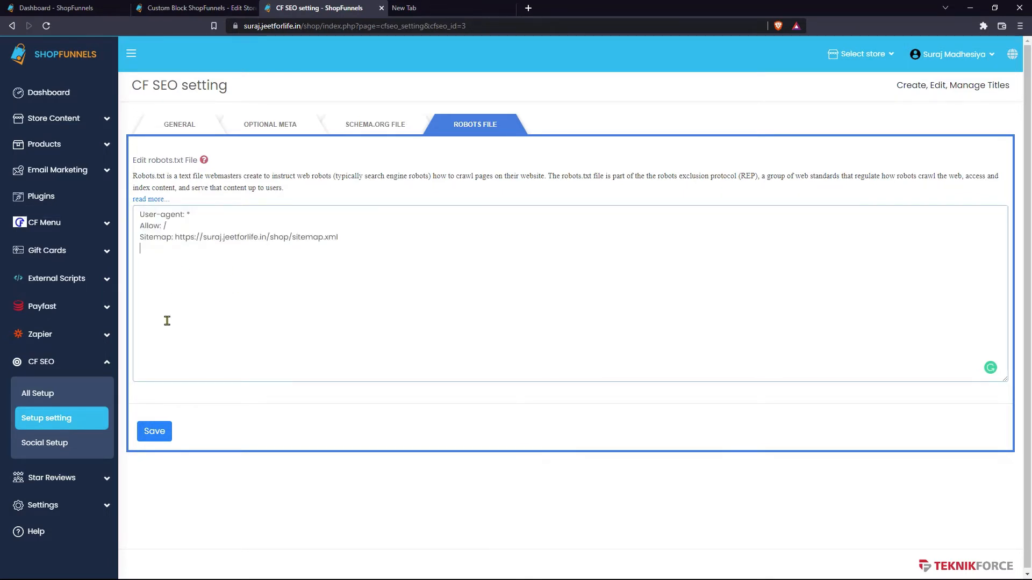
{"action": "left_click", "coordinate": [156, 431]}
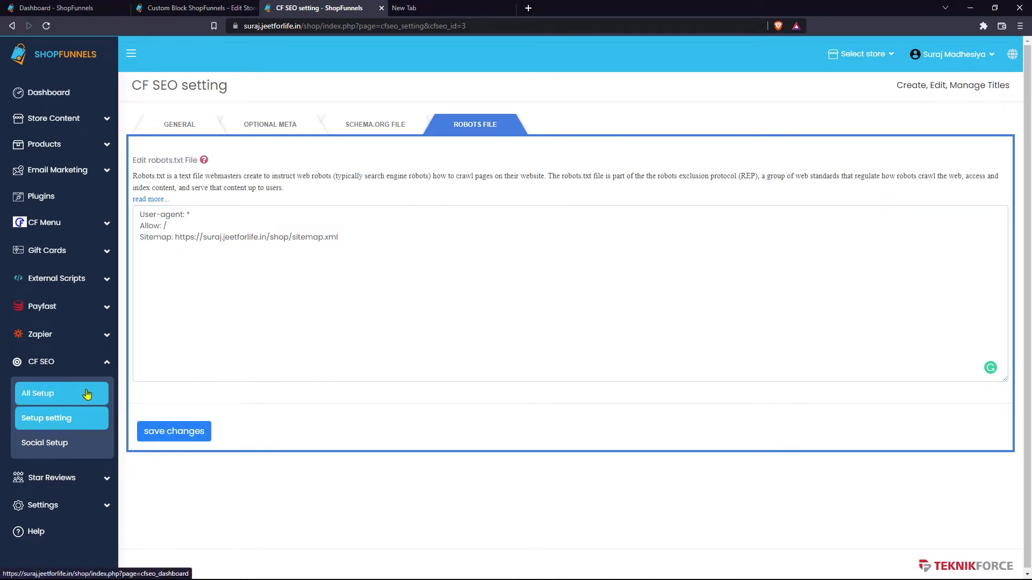
- From All Setup, open the home page and view its source, pointing out the ShopFunnels title
{"action": "left_click", "coordinate": [105, 398]}
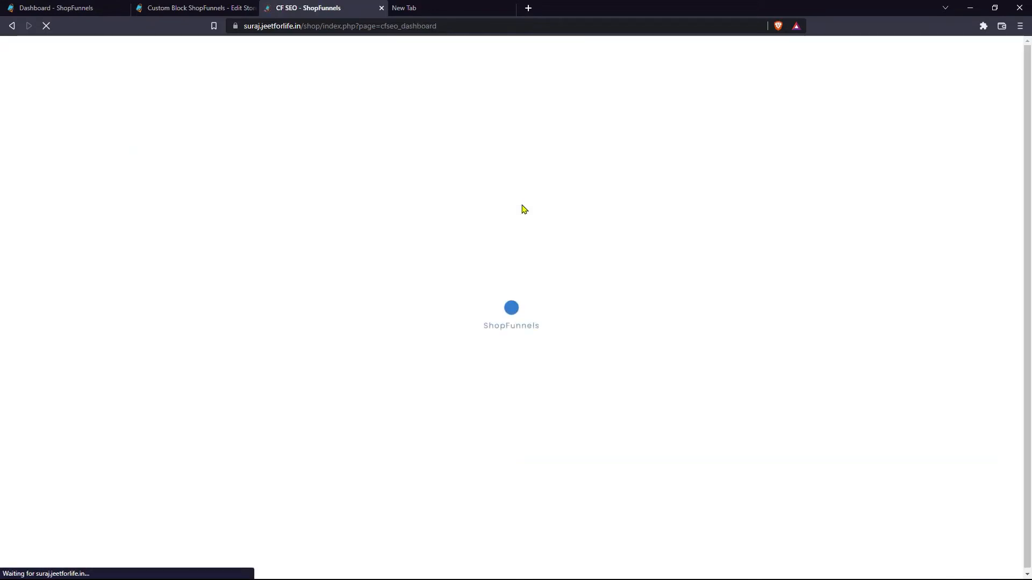
{"action": "left_click", "coordinate": [466, 217]}
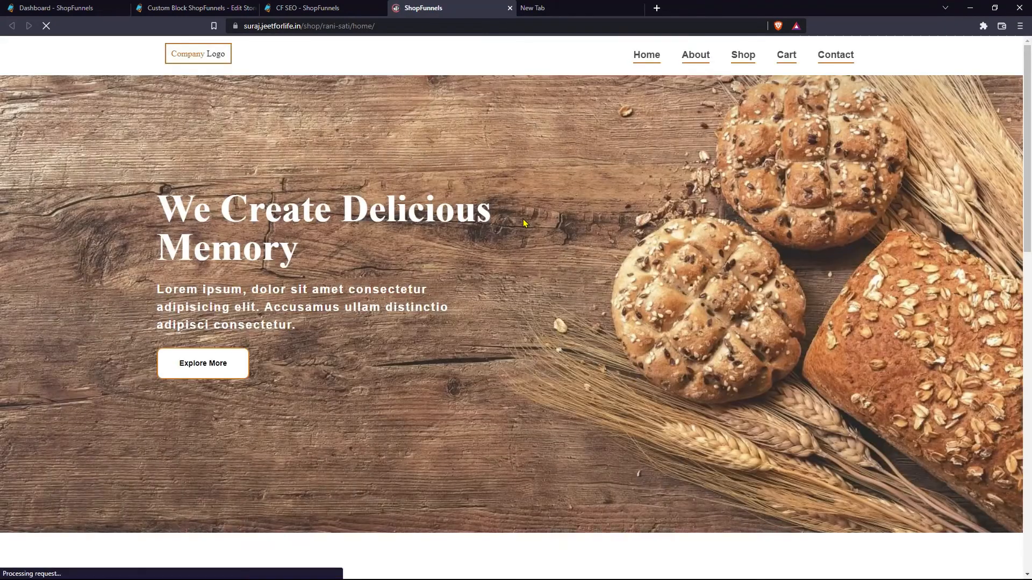
{"action": "right_click", "coordinate": [524, 218]}
{"action": "left_click", "coordinate": [564, 364]}
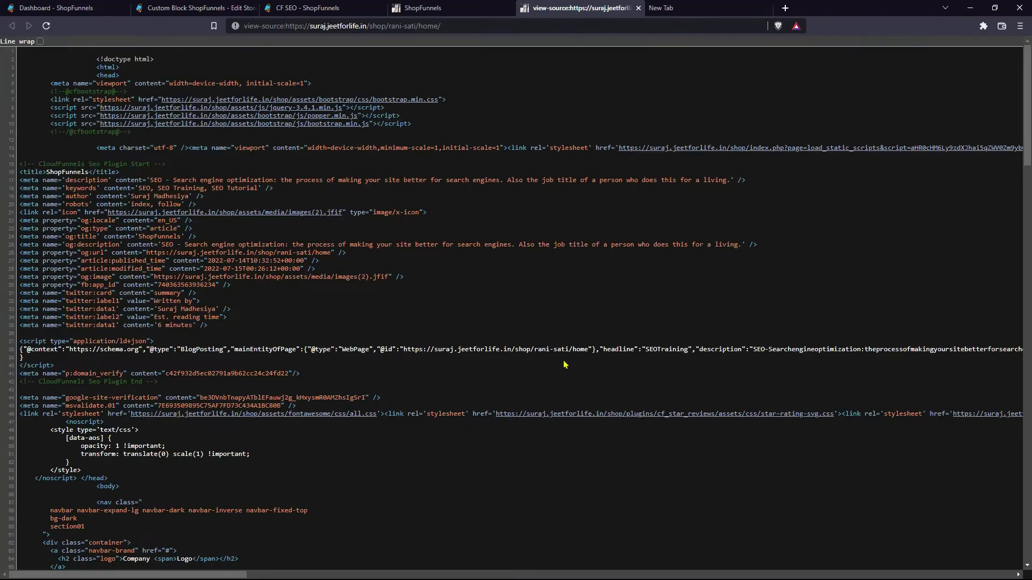
{"action": "double_click", "coordinate": [61, 172]}
{"action": "left_click", "coordinate": [86, 182]}
- Go to the CF SEO webmaster verification settings and review the Google and Bing codes
{"action": "key", "text": "ctrl+3"}
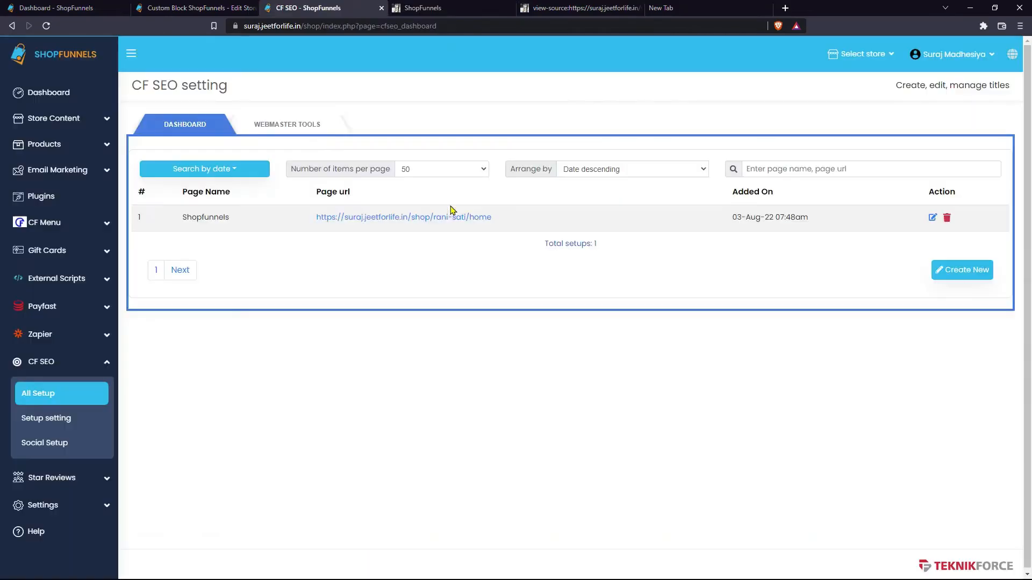
{"action": "left_click", "coordinate": [305, 129]}
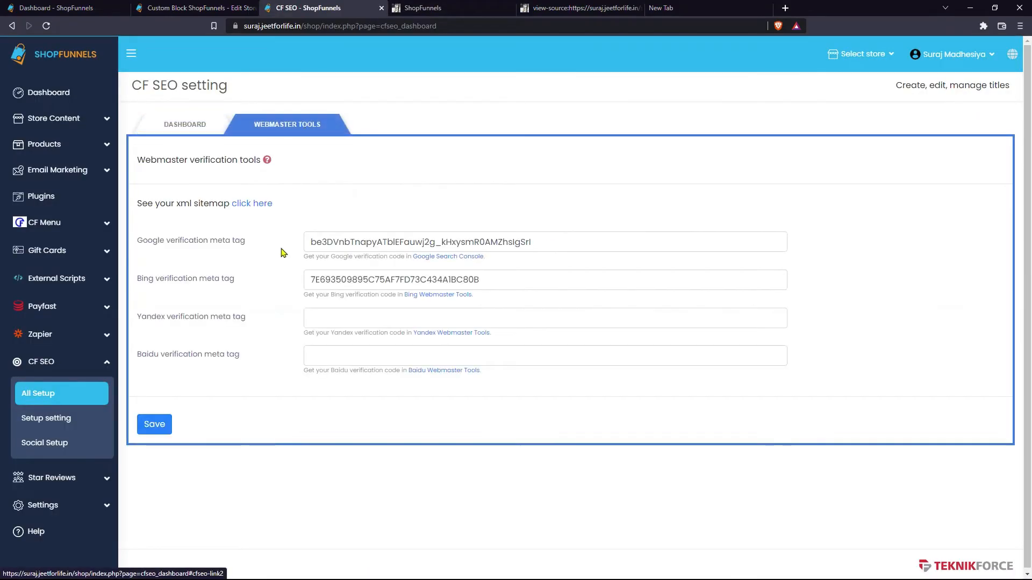
{"action": "double_click", "coordinate": [356, 237]}
{"action": "double_click", "coordinate": [350, 279]}
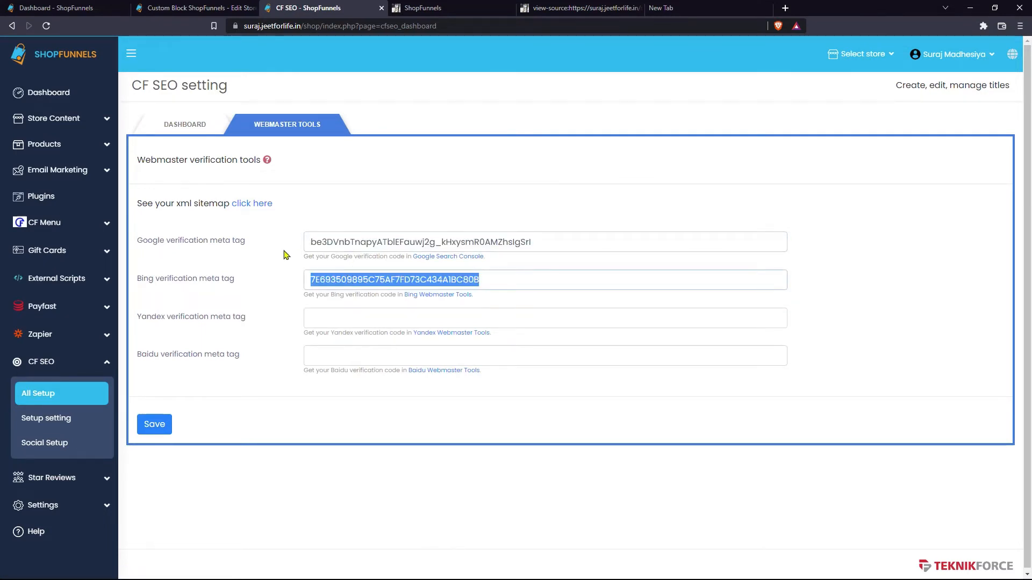
{"action": "left_click", "coordinate": [286, 255]}
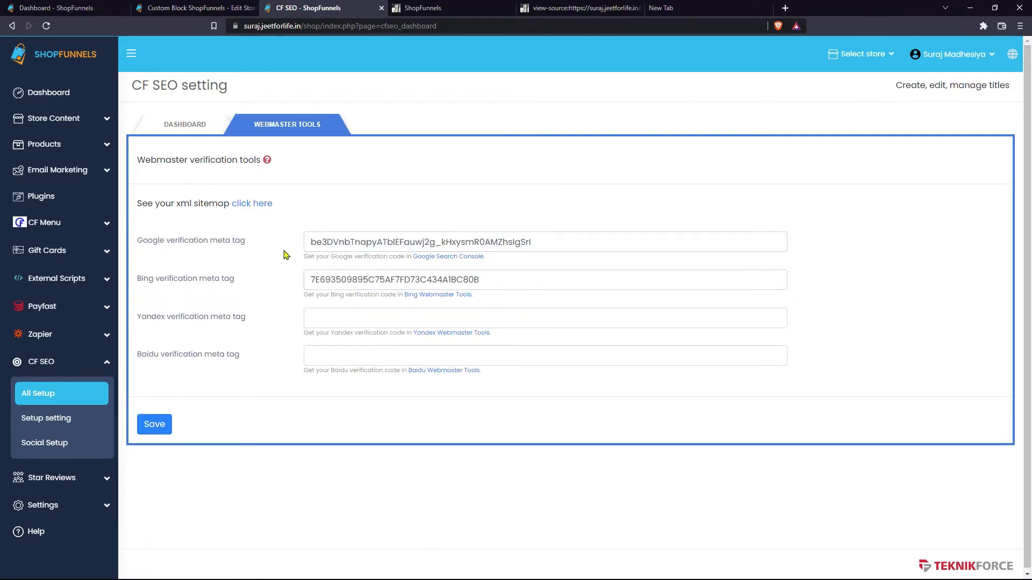
- Copy the HTML-tag meta tag from Google's verification page into the Google verification field
{"action": "left_click", "coordinate": [467, 260]}
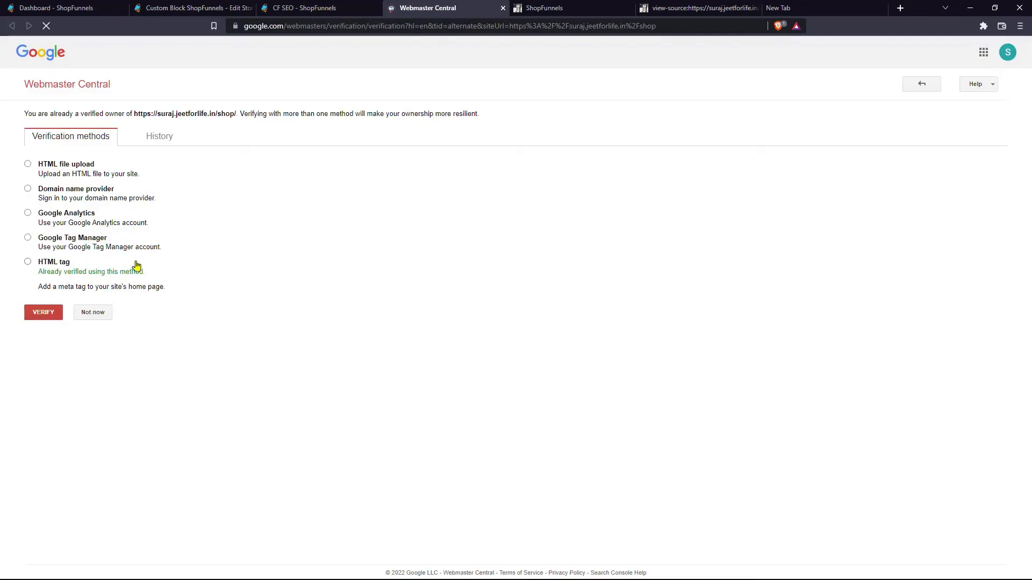
{"action": "left_click", "coordinate": [53, 267]}
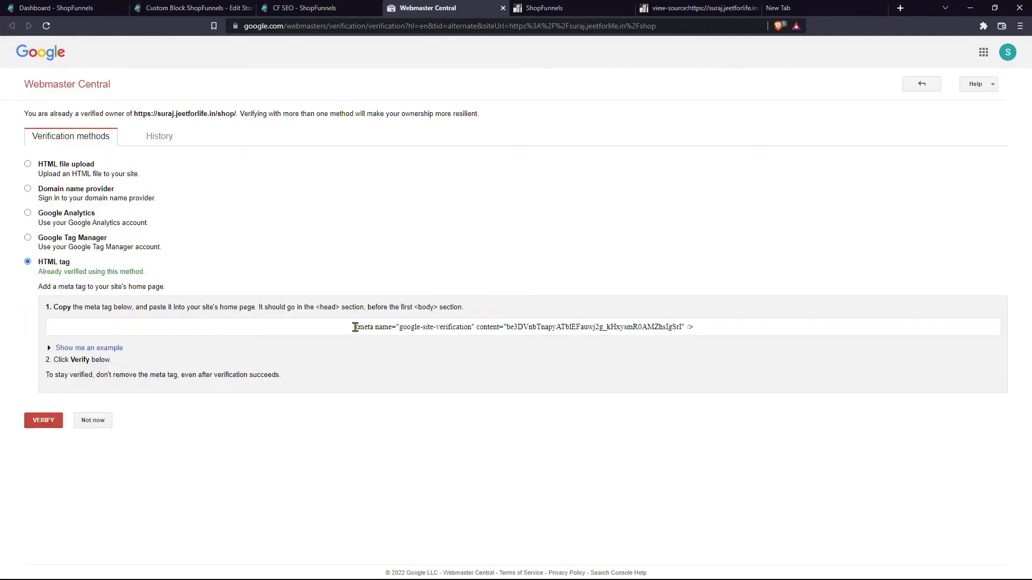
{"action": "left_click_drag", "start_coordinate": [353, 327], "coordinate": [715, 325]}
{"action": "key", "text": "ctrl+c"}
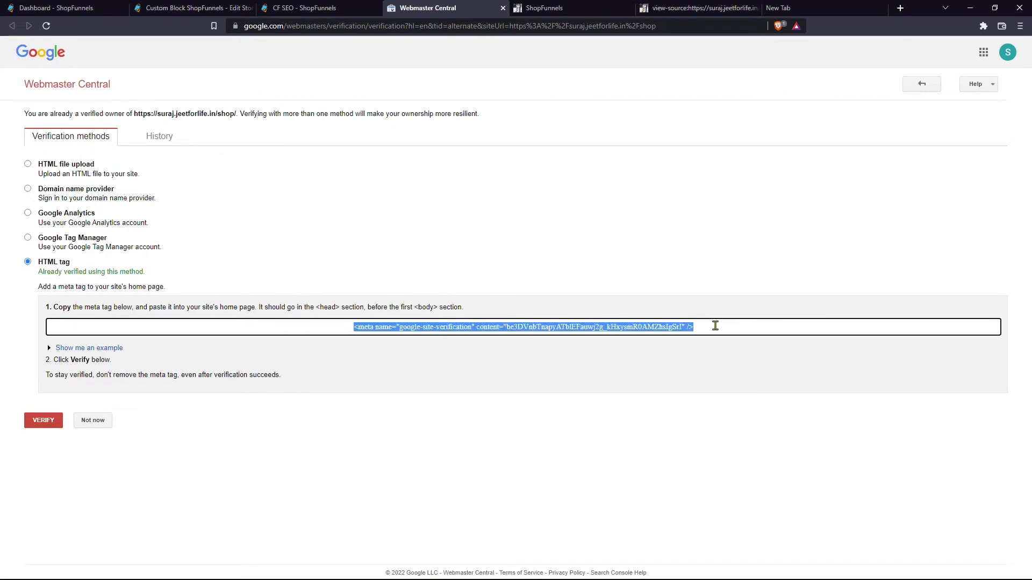
{"action": "left_click", "coordinate": [307, 7]}
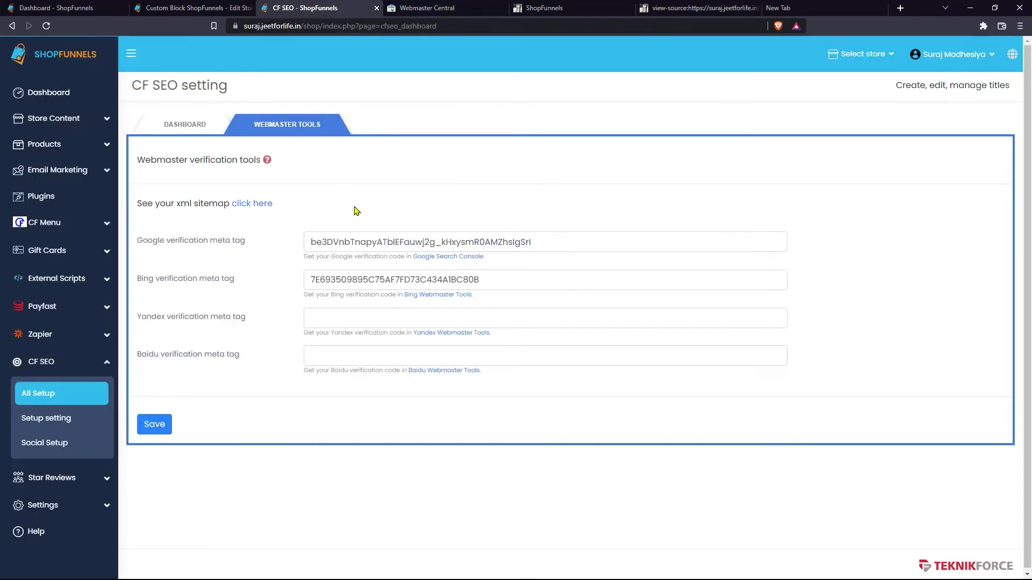
{"action": "double_click", "coordinate": [371, 242]}
{"action": "key", "text": "ctrl+v"}
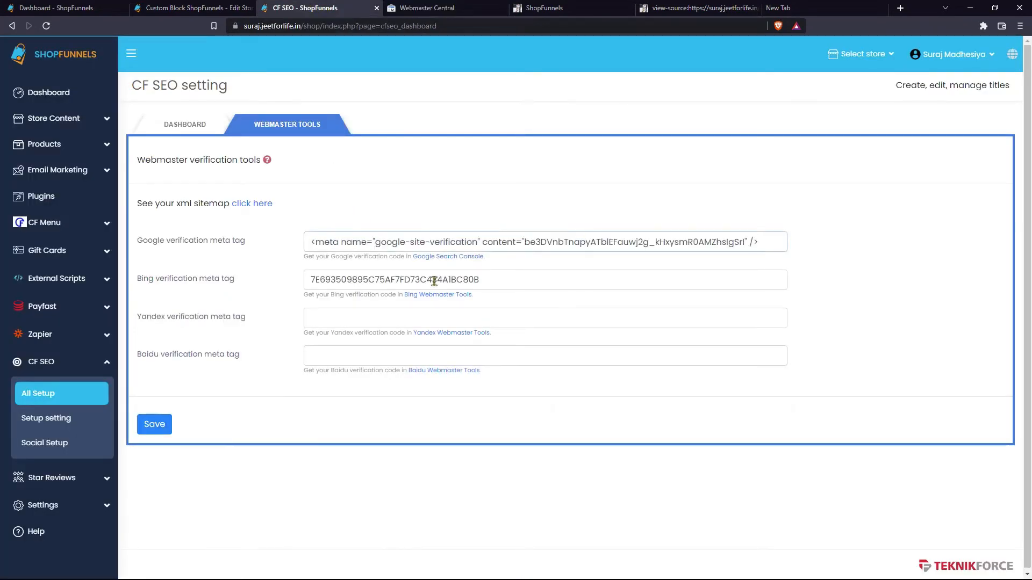
- Open Bing Webmaster Tools and start adding a new site
{"action": "left_click", "coordinate": [439, 297]}
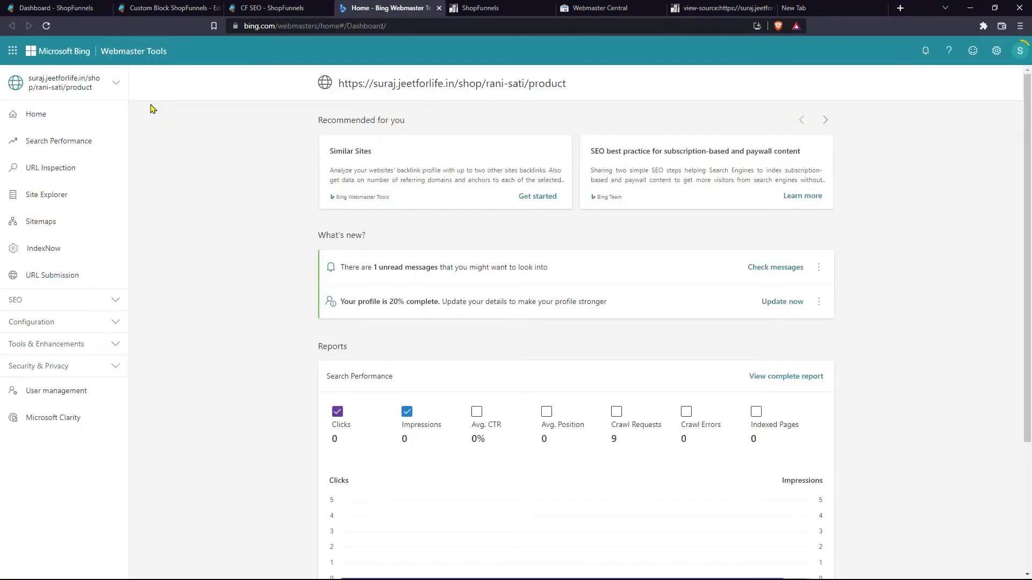
{"action": "left_click", "coordinate": [115, 83]}
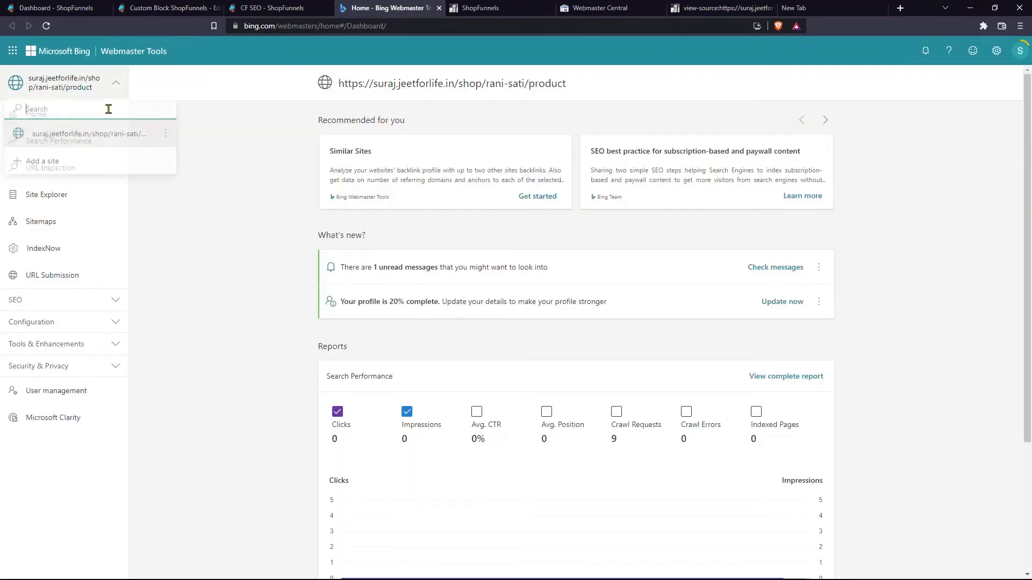
{"action": "left_click", "coordinate": [99, 170]}
- Add the store's home page URL as a Bing site, then return to the home page
{"action": "key", "text": "ctrl+Tab"}
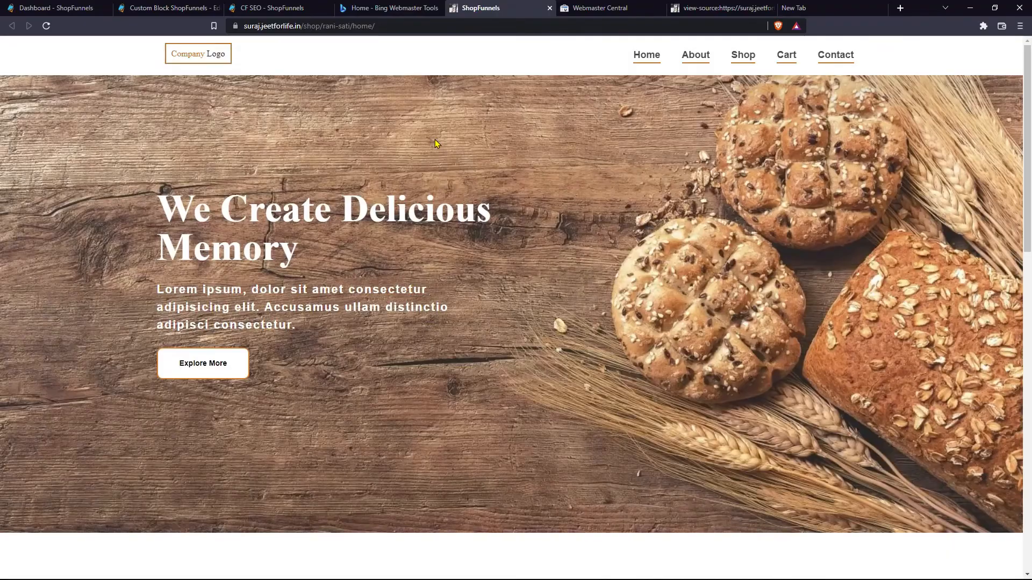
{"action": "left_click", "coordinate": [417, 31]}
{"action": "key", "text": "ctrl+a"}
{"action": "key", "text": "ctrl+c"}
{"action": "key", "text": "ctrl+shift+Tab"}
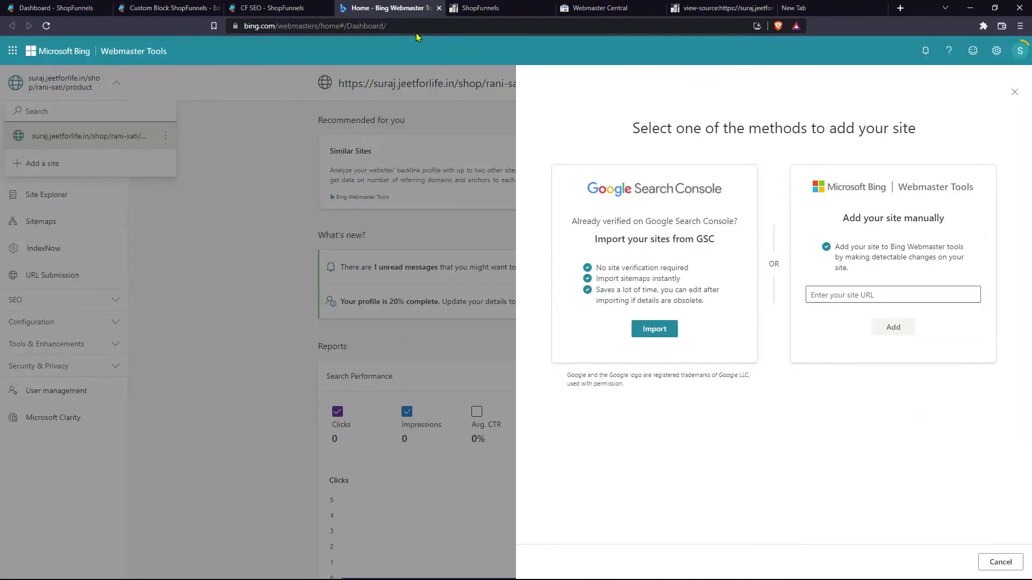
{"action": "left_click", "coordinate": [861, 293]}
{"action": "key", "text": "ctrl+v"}
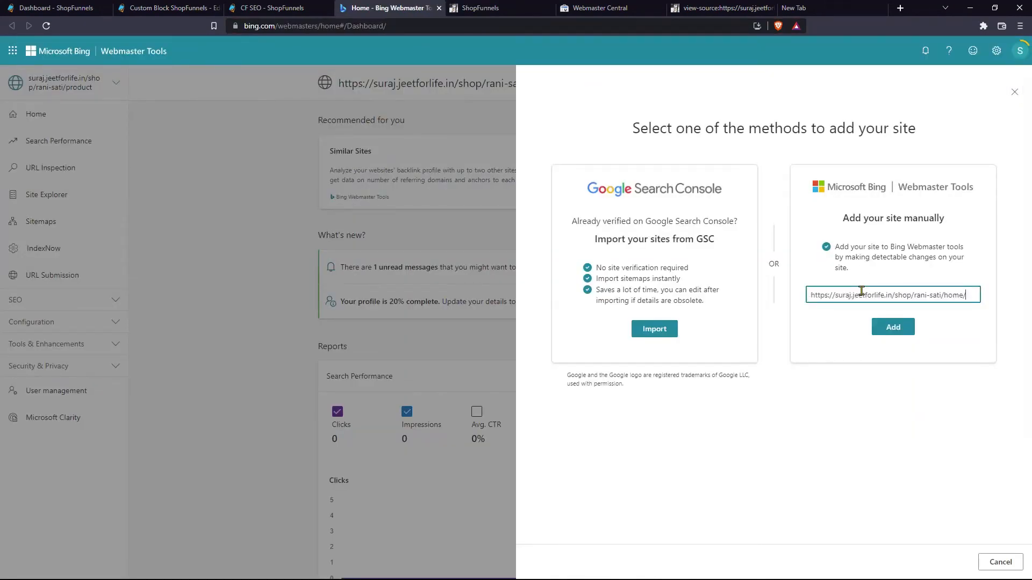
{"action": "left_click", "coordinate": [896, 334]}
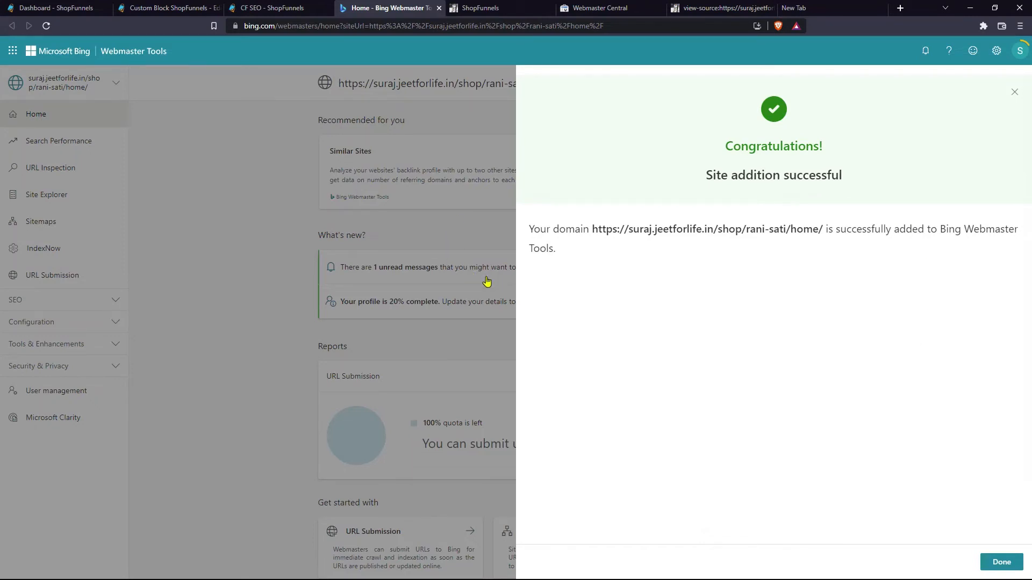
{"action": "key", "text": "ctrl+Tab"}
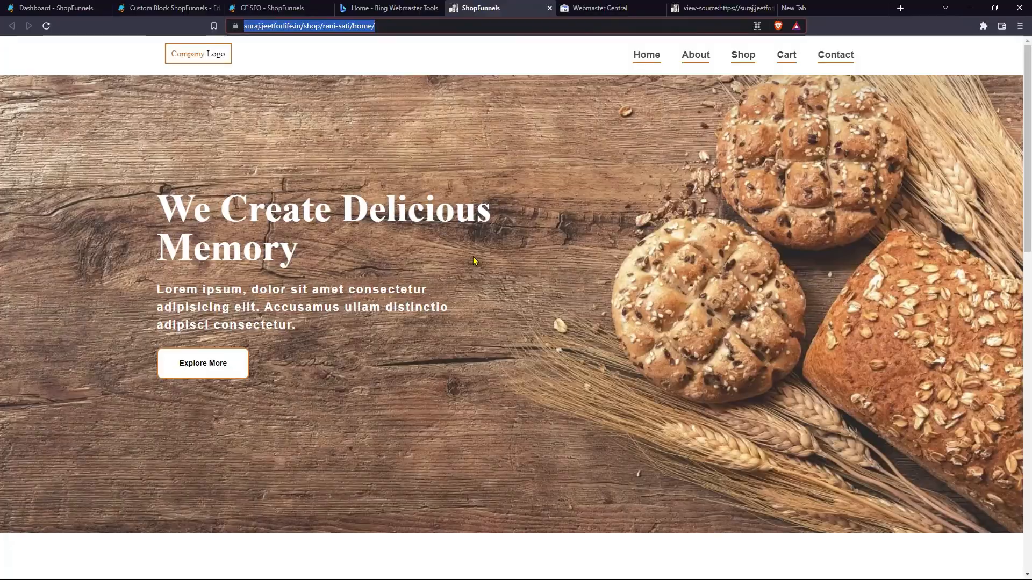
- Check the home page source for the p:domain_verify meta tag on line 41, then return to Bing
{"action": "key", "text": "ctrl+u"}
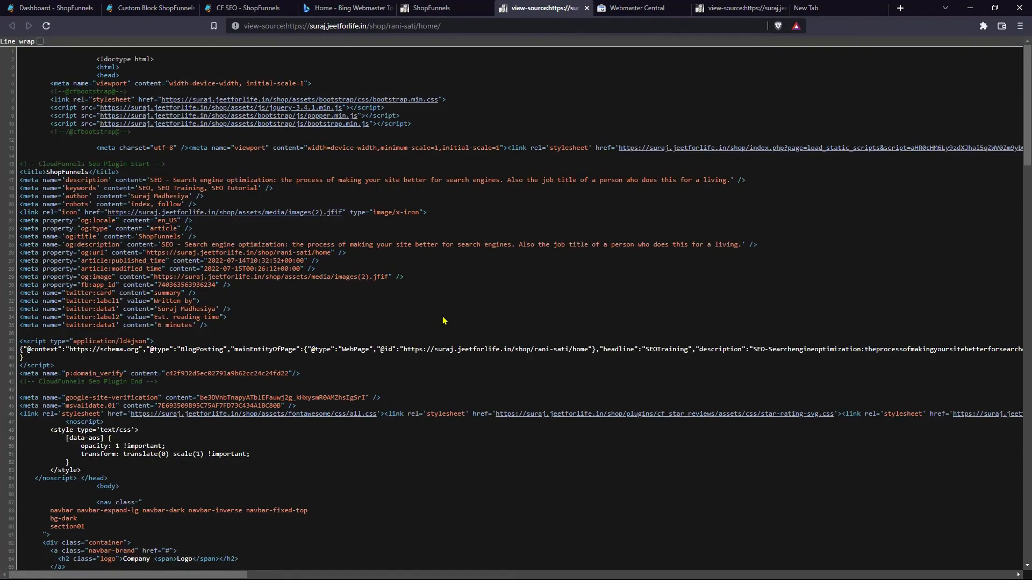
{"action": "triple_click", "coordinate": [95, 375]}
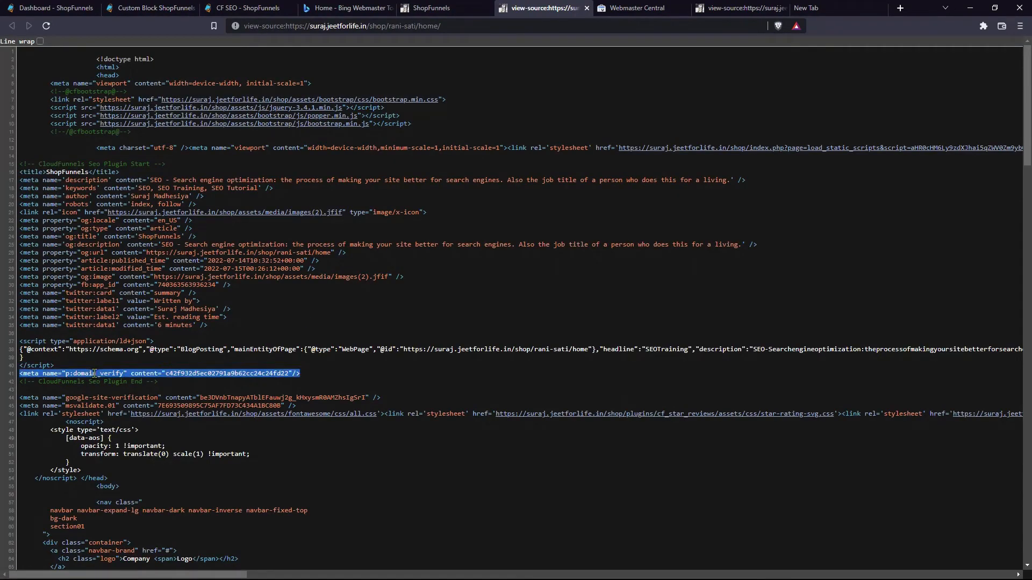
{"action": "left_click", "coordinate": [111, 363]}
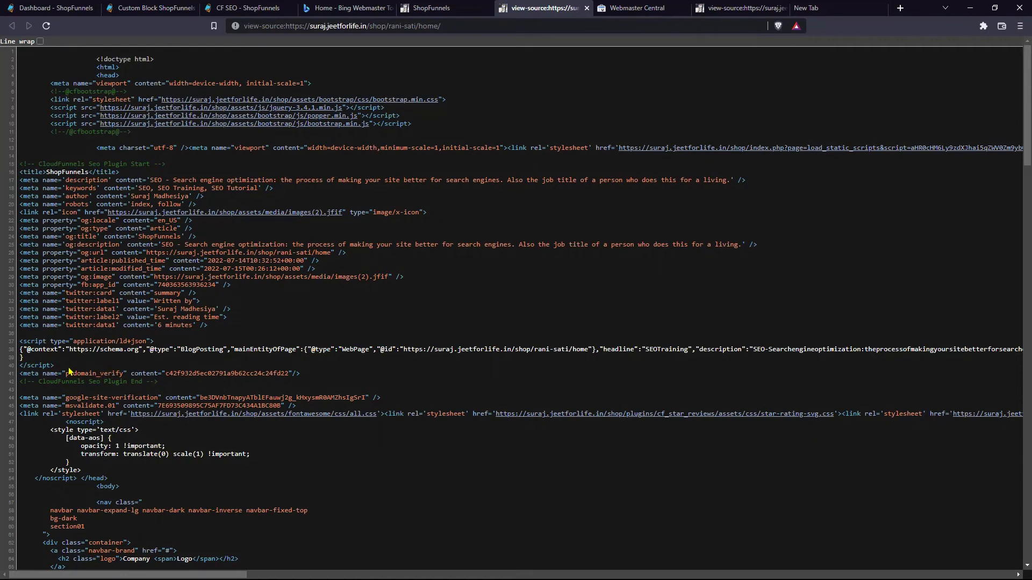
{"action": "triple_click", "coordinate": [100, 374]}
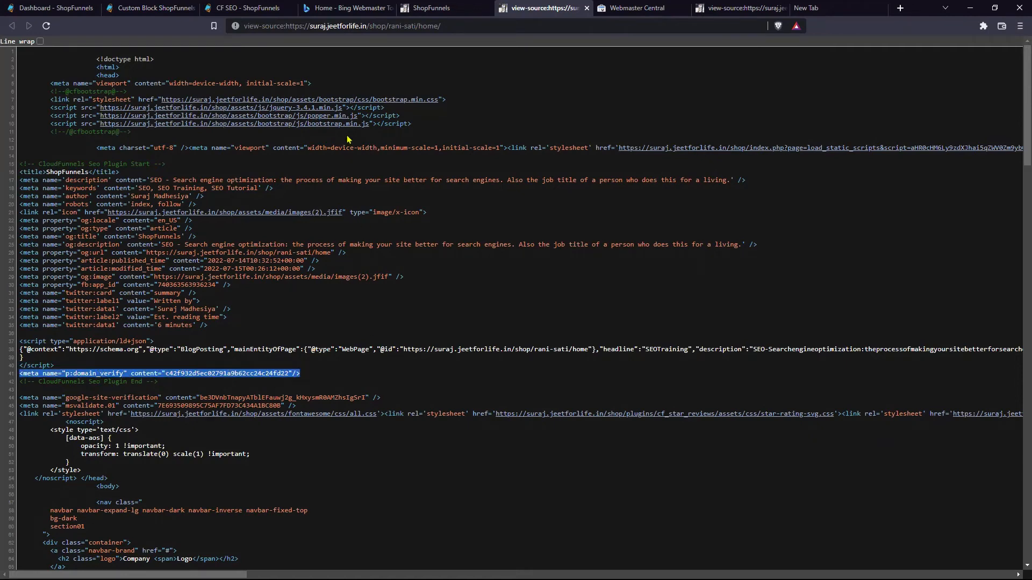
{"action": "left_click", "coordinate": [346, 7]}
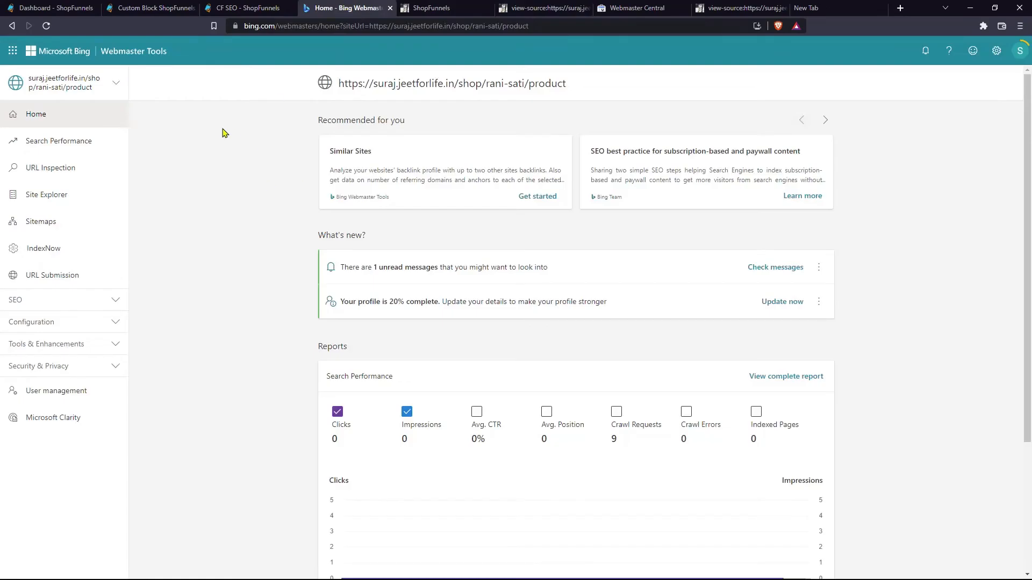
- Copy the second site's msvalidate.01 HTML meta tag from Bing's Verification code panel
{"action": "left_click", "coordinate": [113, 83]}
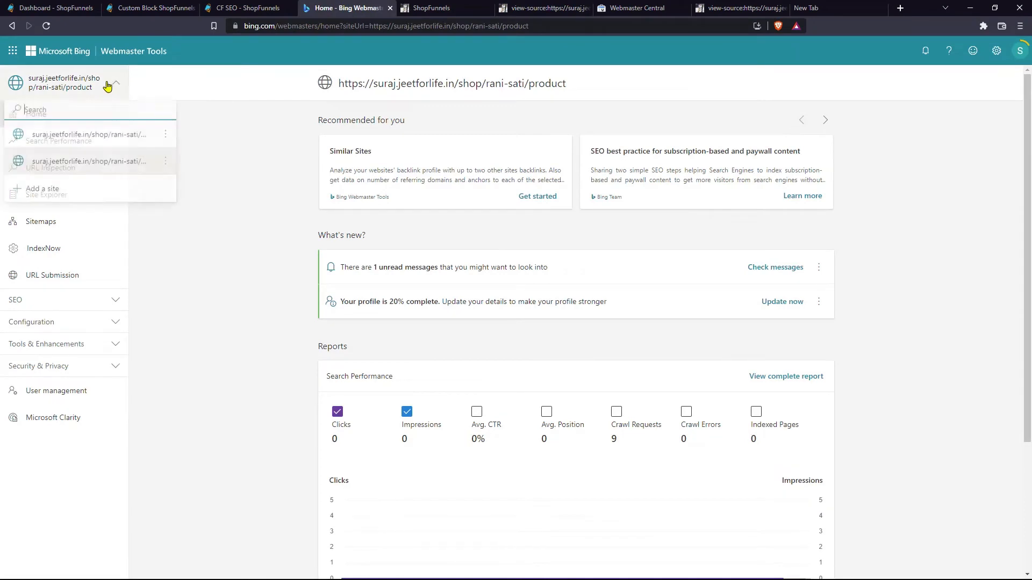
{"action": "left_click", "coordinate": [165, 163]}
{"action": "left_click", "coordinate": [170, 206]}
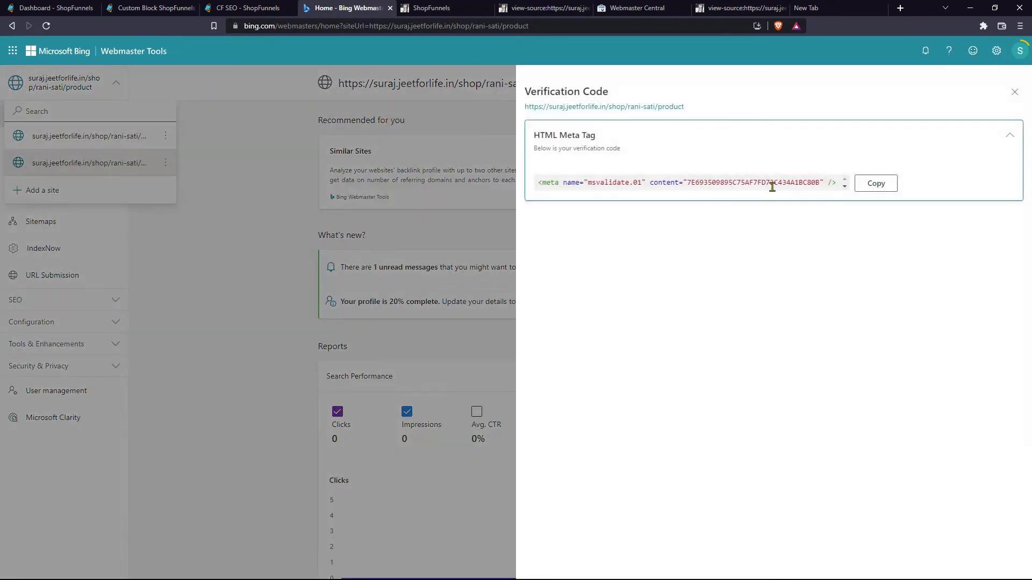
{"action": "left_click", "coordinate": [877, 183]}
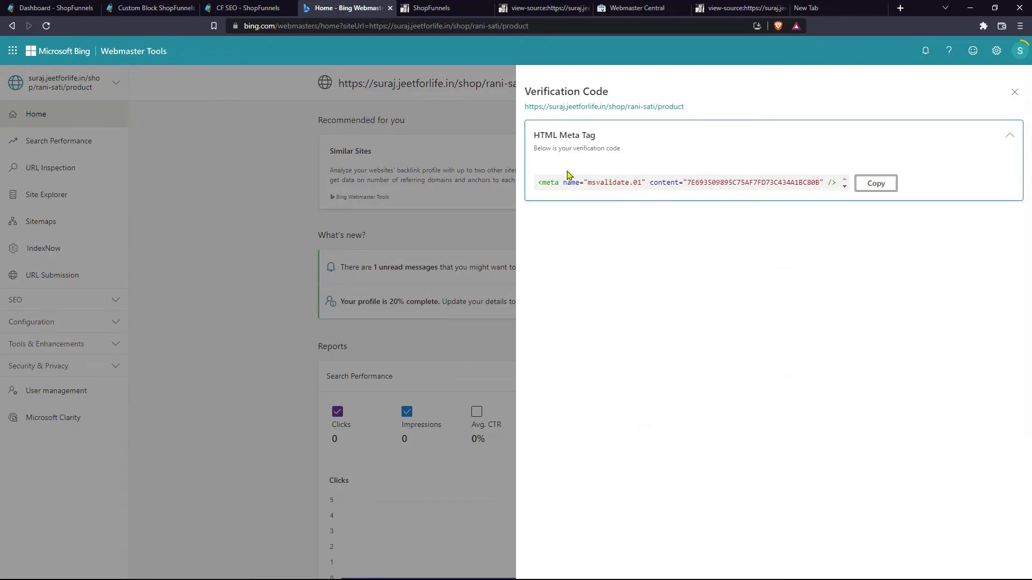
{"action": "left_click", "coordinate": [238, 7]}
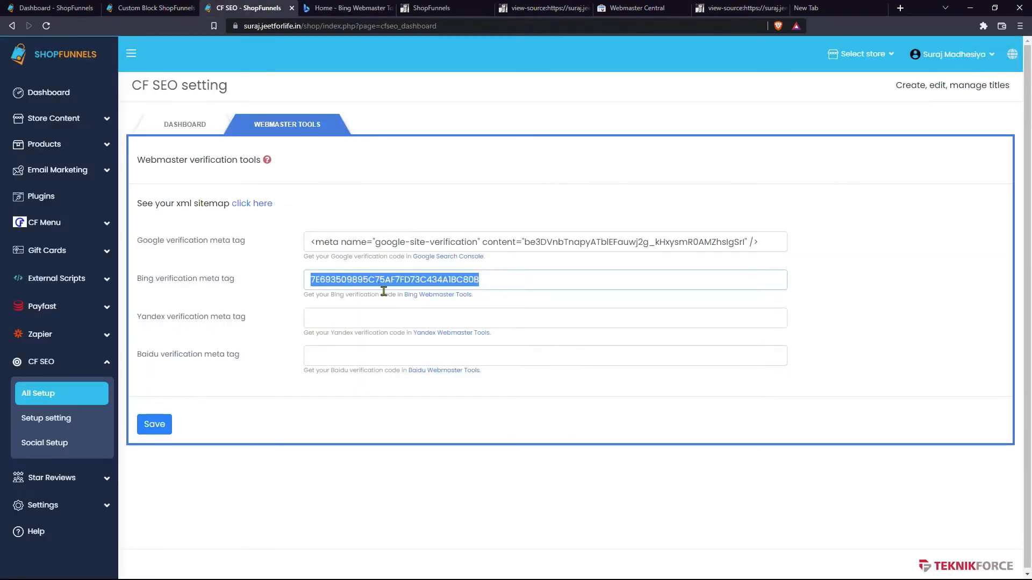
- Paste the full msvalidate.01 tag into the Bing field and save both verification tags
{"action": "key", "text": "ctrl+v"}
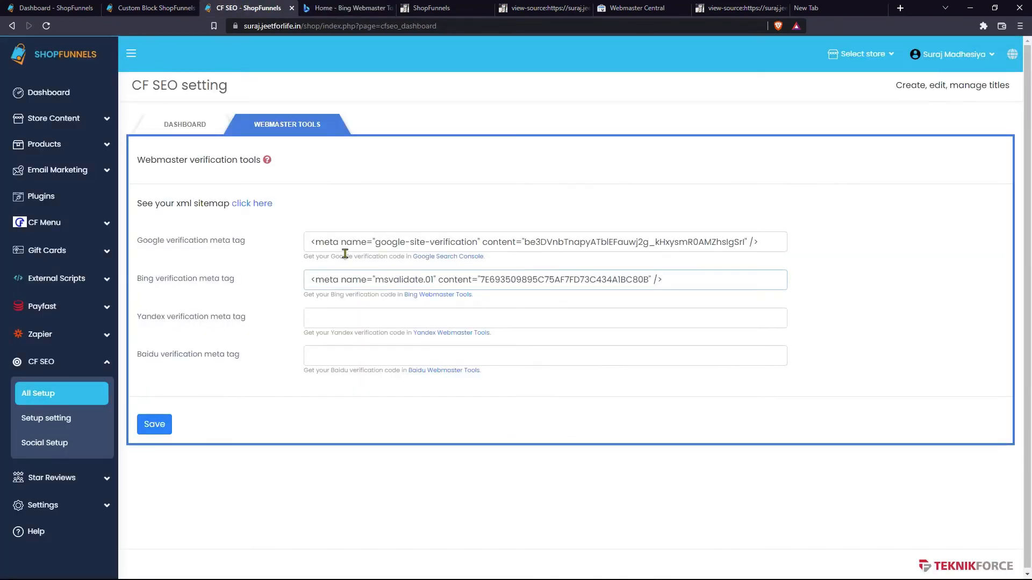
{"action": "left_click", "coordinate": [161, 423]}
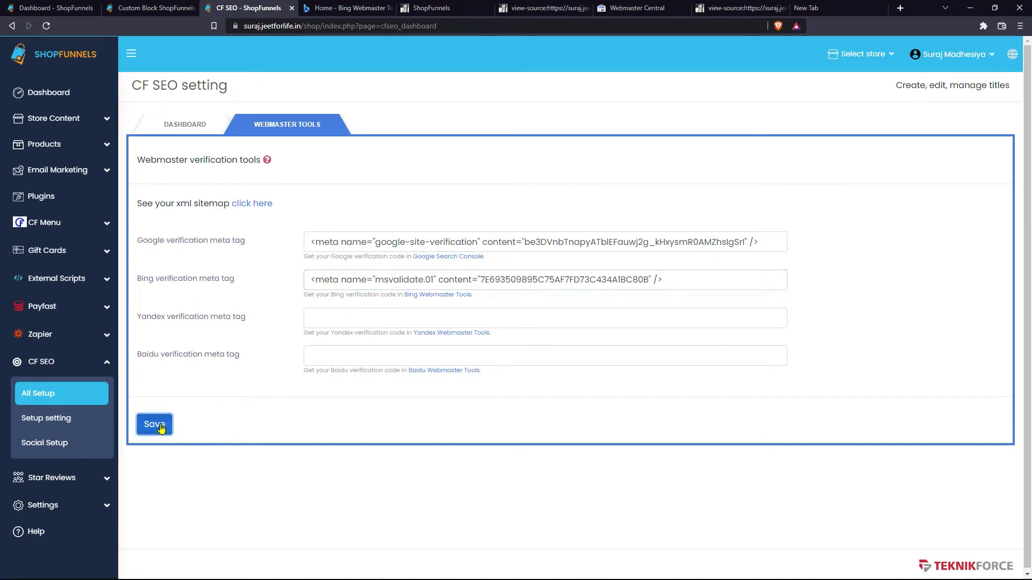
{"action": "key", "text": "ctrl+Tab"}
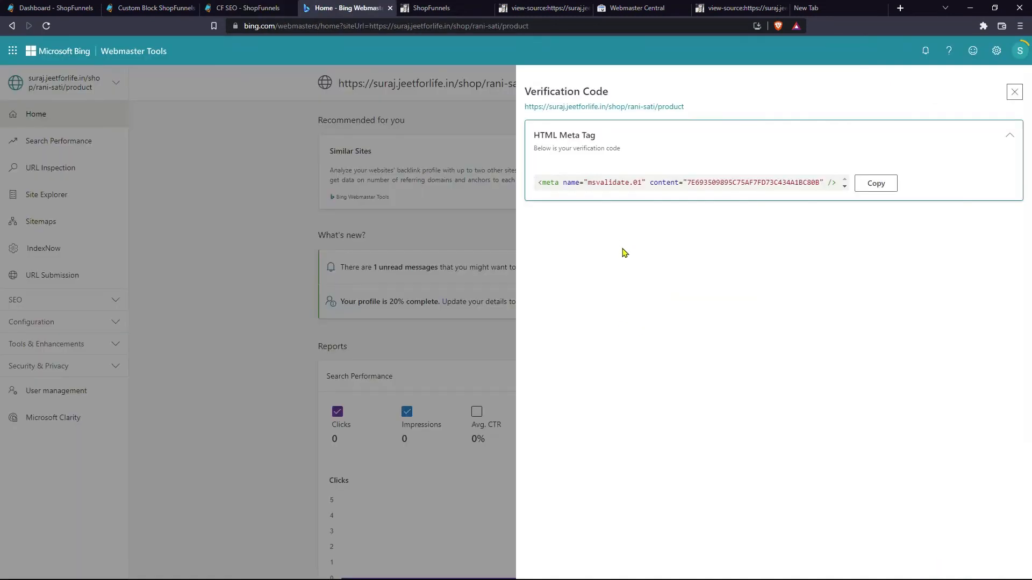
- Verify site ownership with Google, open Yandex's webmaster page, and reload the store home page
{"action": "left_click", "coordinate": [607, 6]}
{"action": "left_click", "coordinate": [41, 422]}
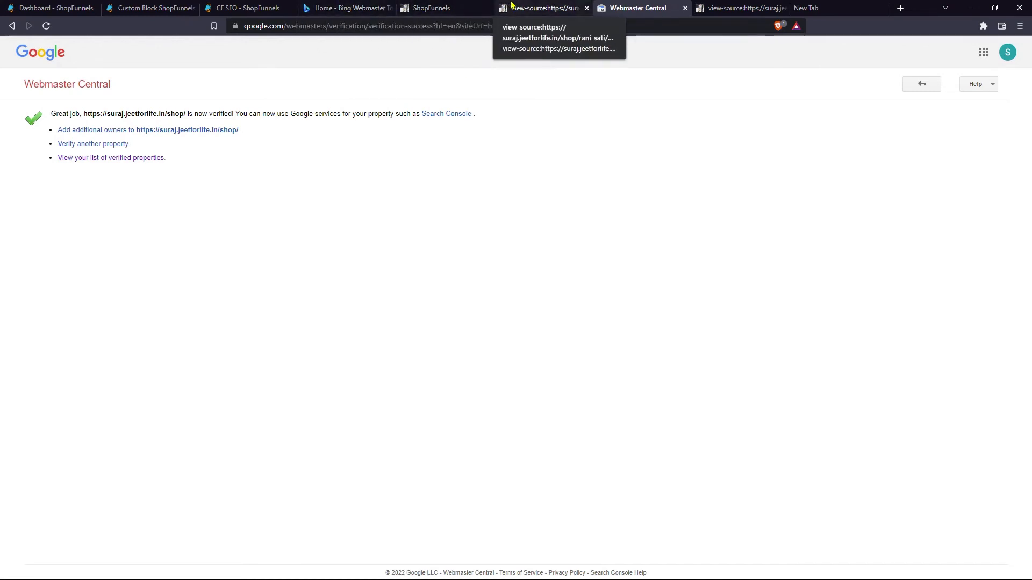
{"action": "left_click", "coordinate": [257, 6]}
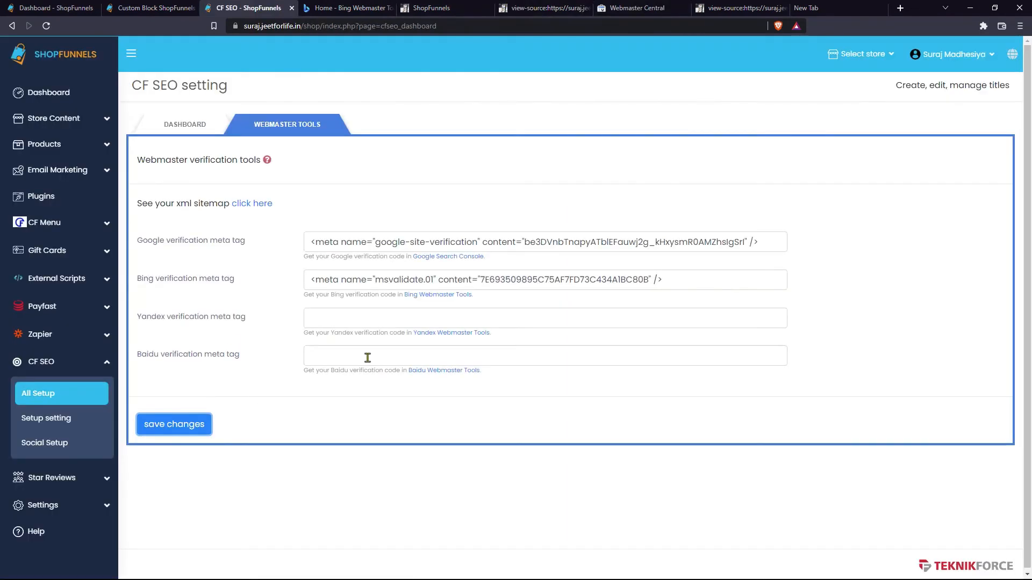
{"action": "left_click", "coordinate": [454, 332]}
{"action": "left_click", "coordinate": [475, 7]}
{"action": "key", "text": "Return"}
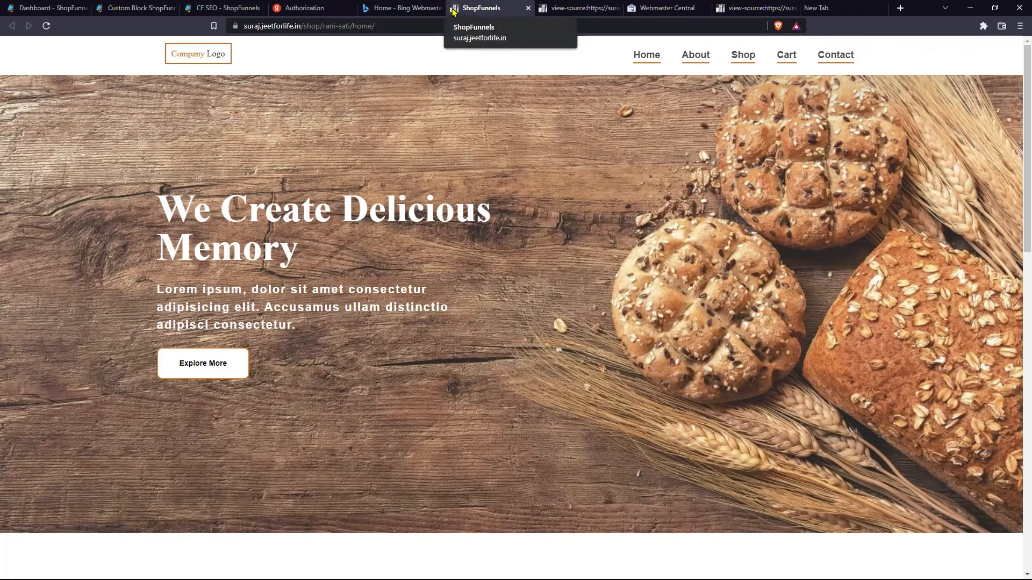
{"action": "left_click", "coordinate": [251, 7]}
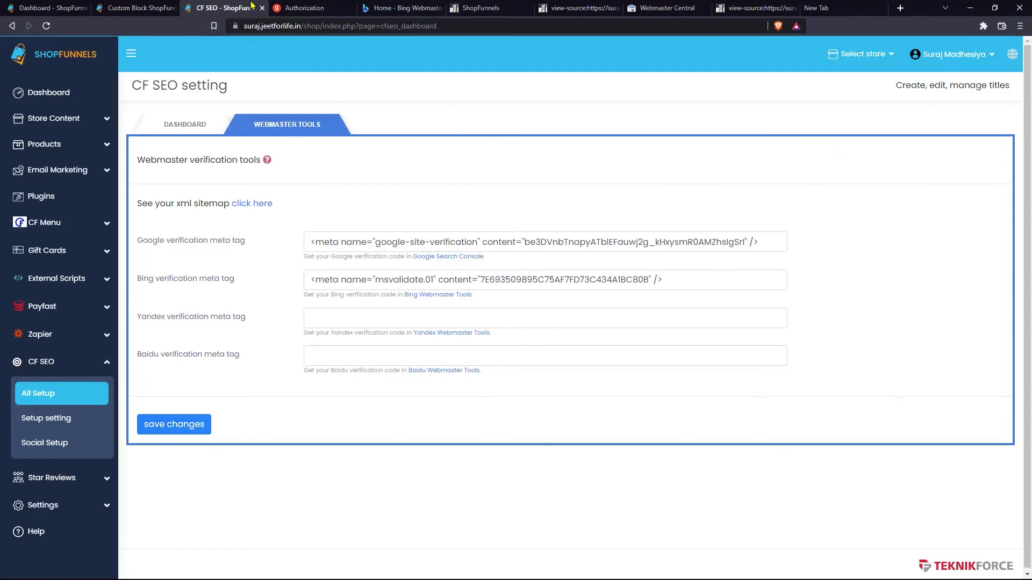
{"action": "left_click", "coordinate": [58, 445]}
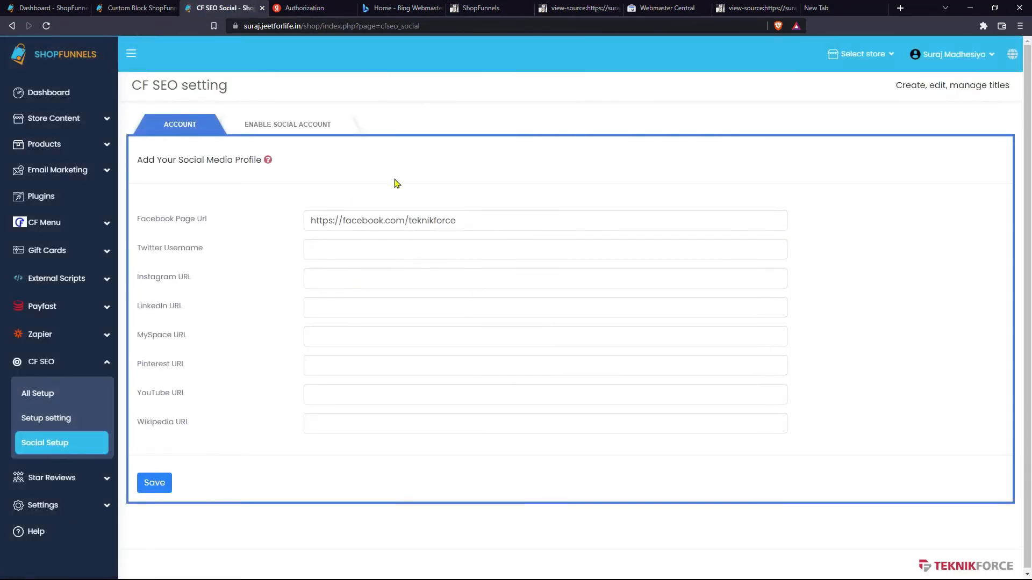
{"action": "triple_click", "coordinate": [422, 223]}
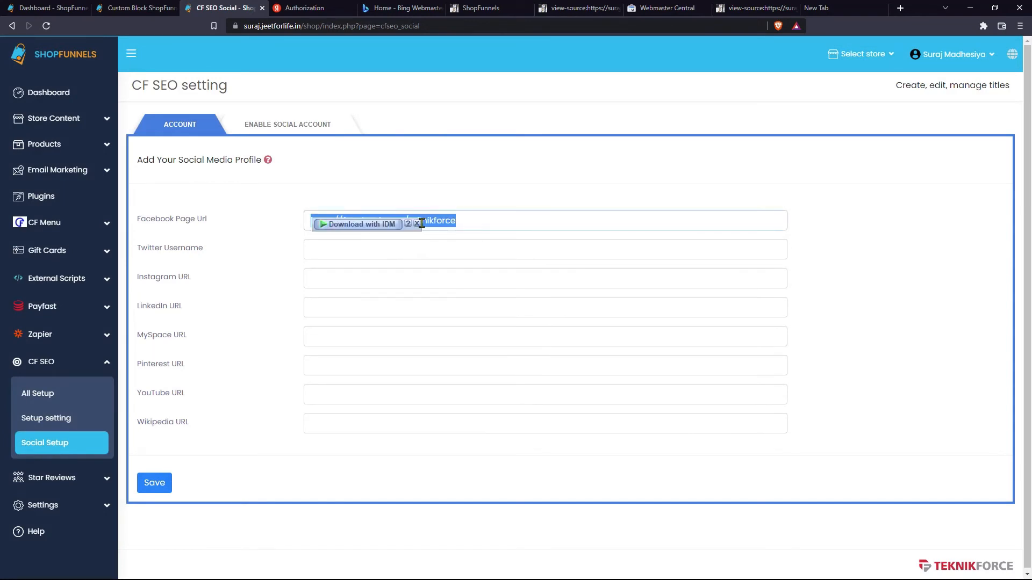
{"action": "left_click", "coordinate": [480, 226]}
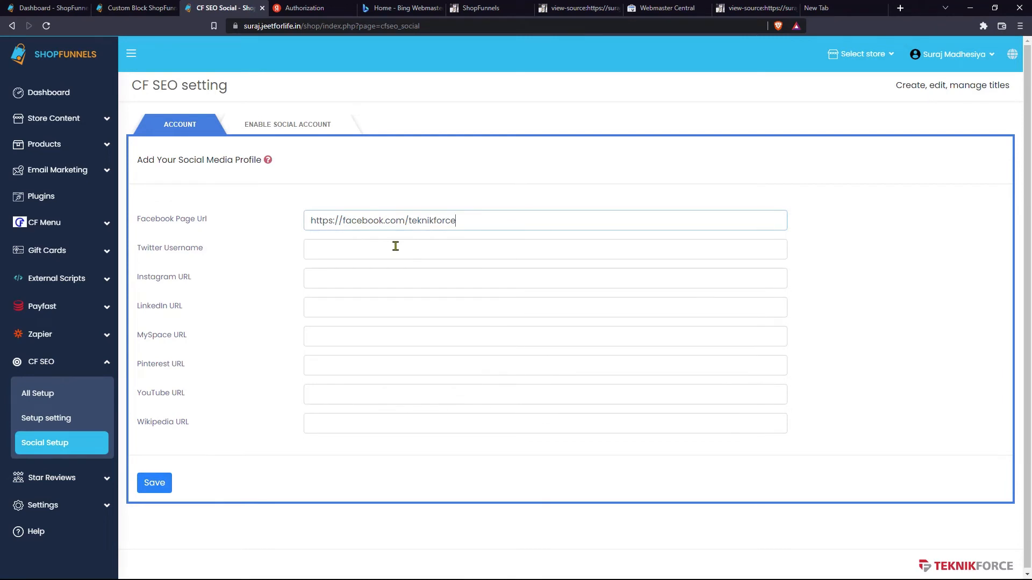
{"action": "left_click", "coordinate": [361, 396]}
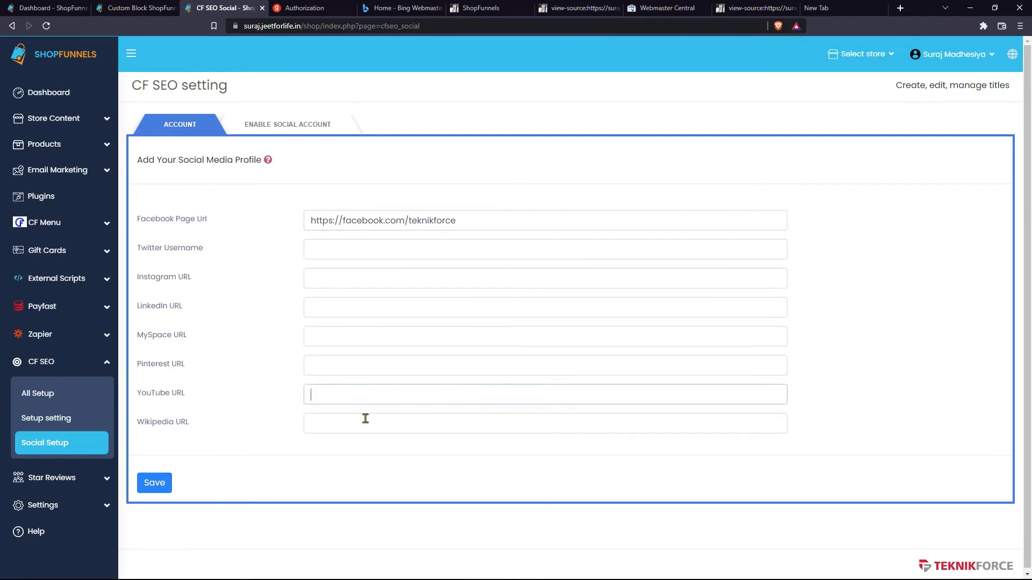
{"action": "left_click", "coordinate": [364, 424]}
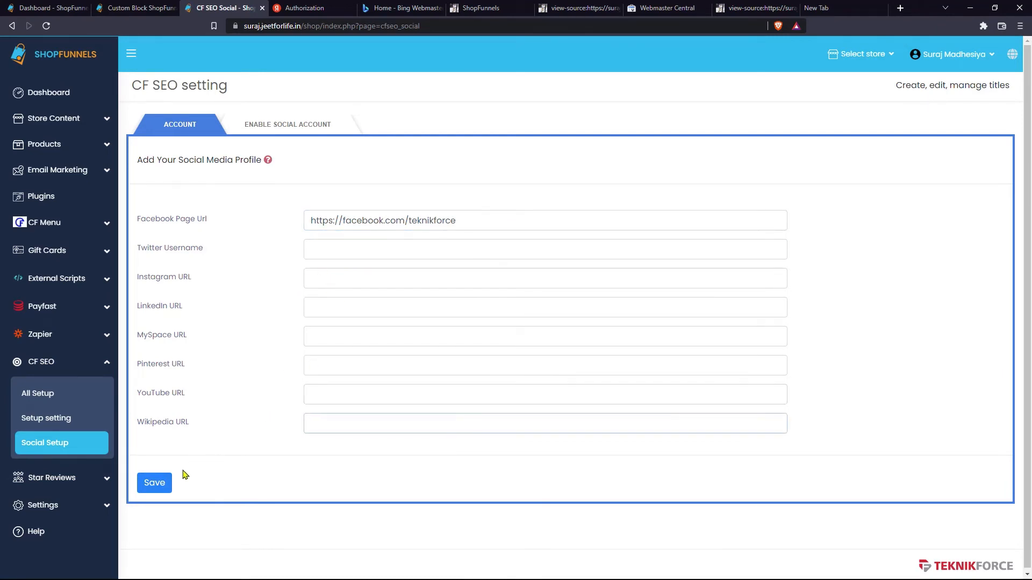
{"action": "left_click", "coordinate": [161, 484]}
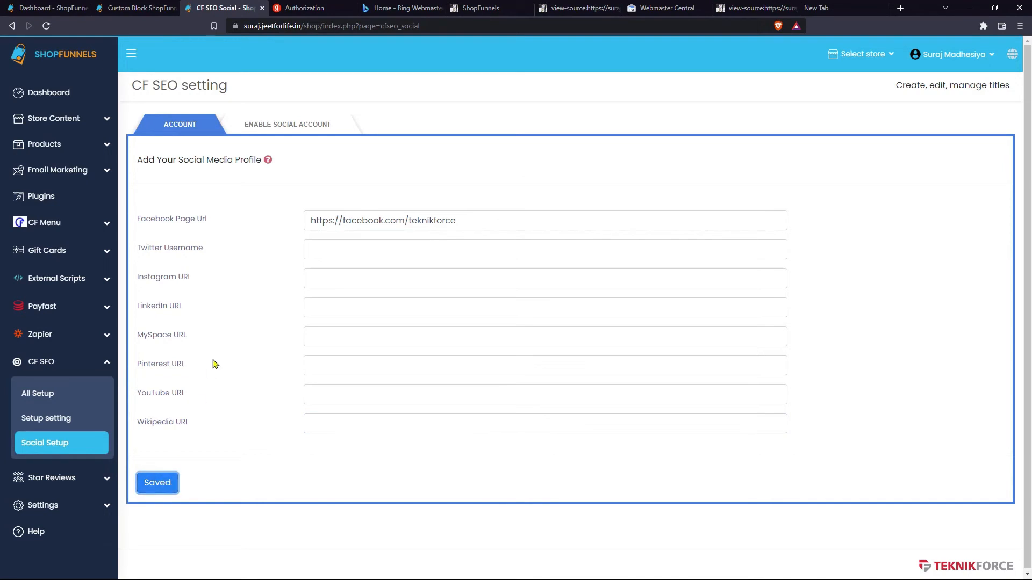
{"action": "left_click", "coordinate": [301, 124]}
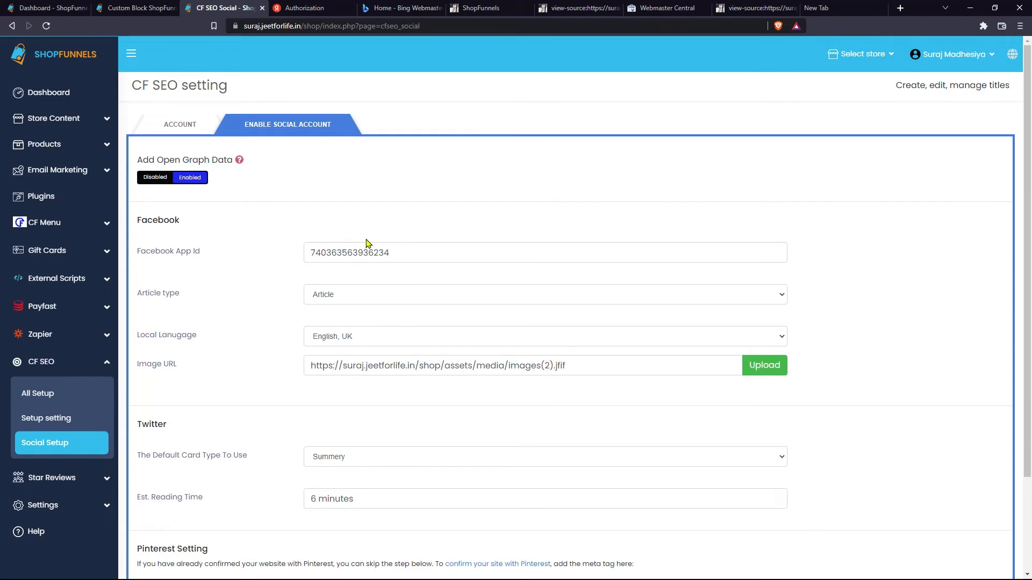
- Delete the old Facebook App Id and switch to the developers.facebook.com tab
{"action": "double_click", "coordinate": [363, 257]}
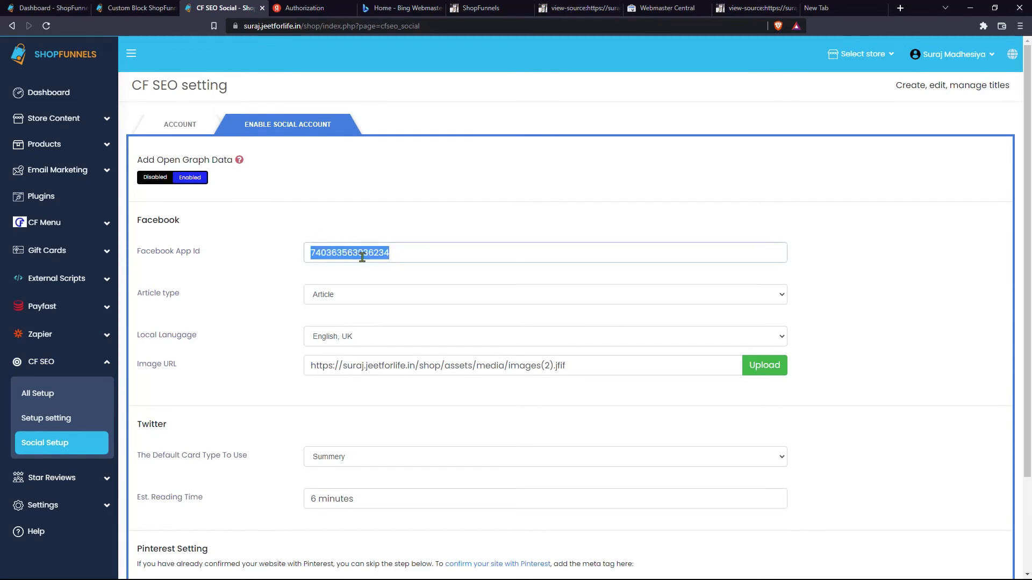
{"action": "key", "text": "BackSpace"}
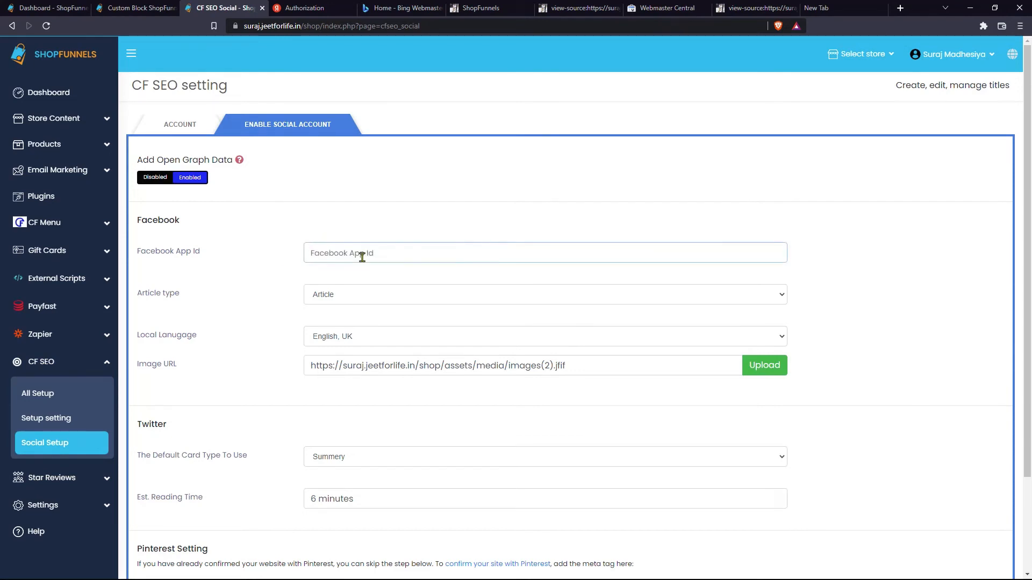
{"action": "left_click", "coordinate": [853, 3]}
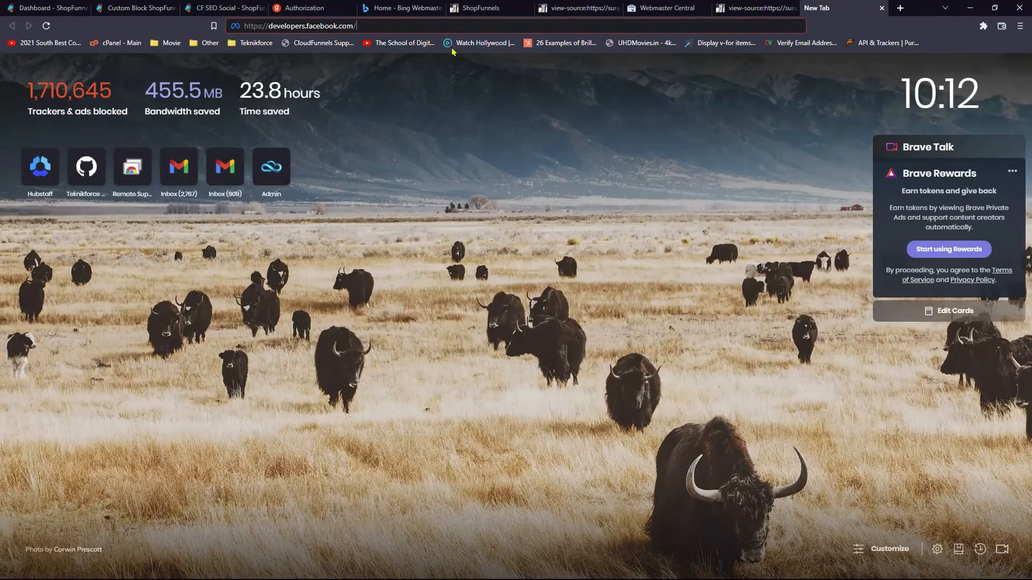
- Load developers.facebook.com and start creating a new Business-type app
{"action": "double_click", "coordinate": [317, 26]}
{"action": "left_click", "coordinate": [362, 26]}
{"action": "key", "text": "Return"}
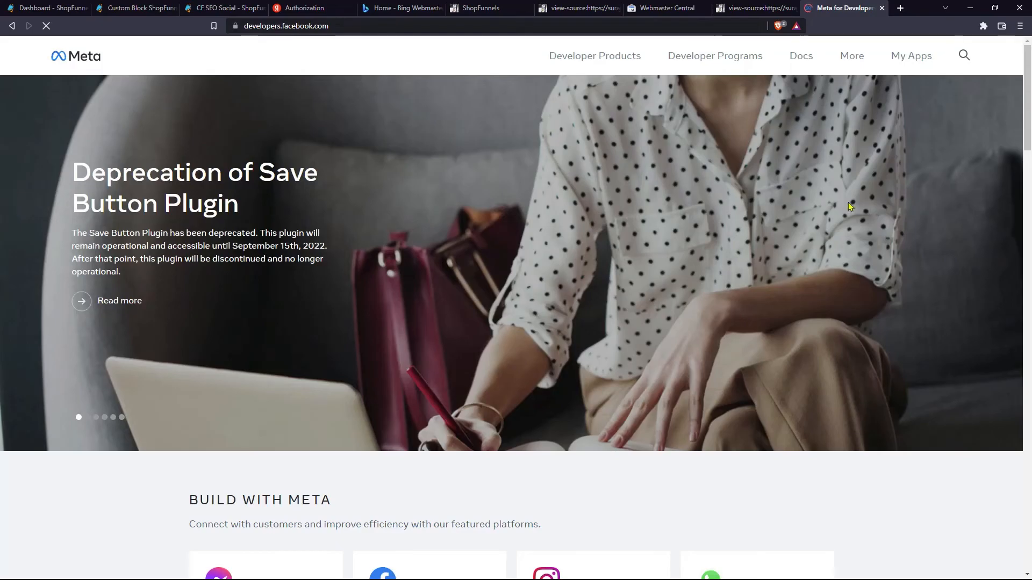
{"action": "left_click", "coordinate": [908, 57]}
{"action": "left_click", "coordinate": [591, 377]}
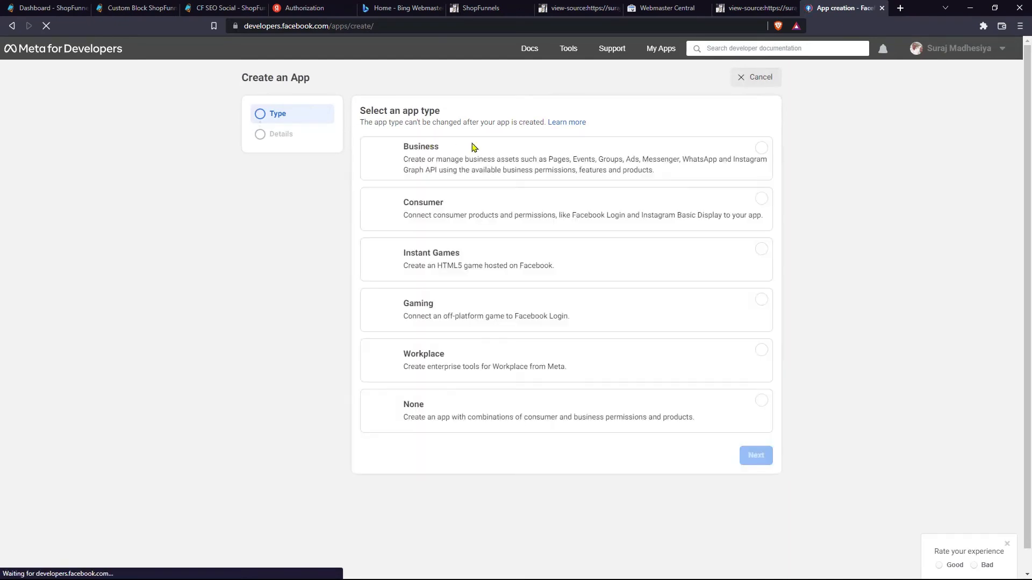
{"action": "left_click", "coordinate": [549, 171]}
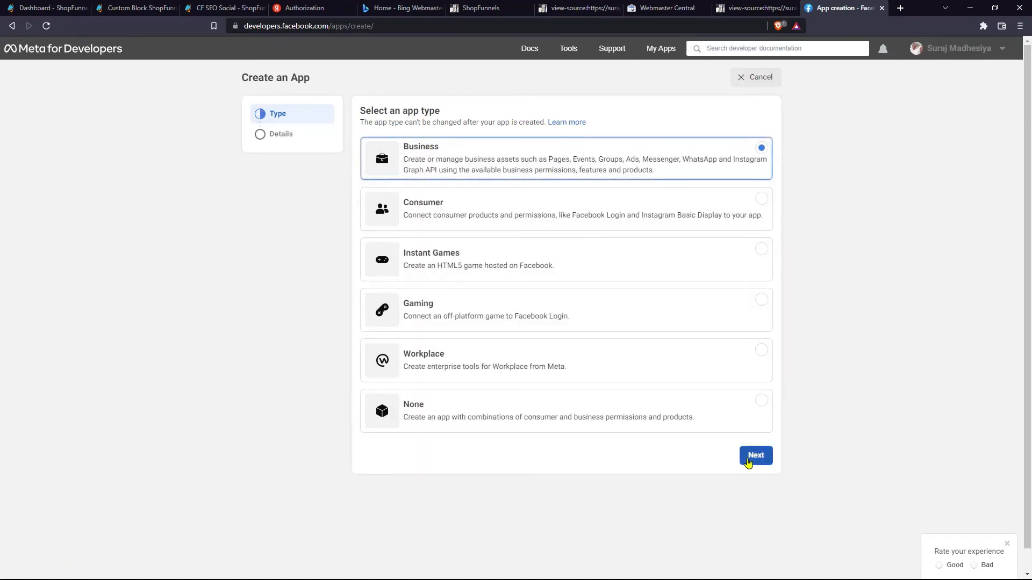
{"action": "left_click", "coordinate": [755, 455]}
- Create the app named SEO Training and paste its App ID into ShopFunnels' Facebook App Id
{"action": "left_click", "coordinate": [427, 156]}
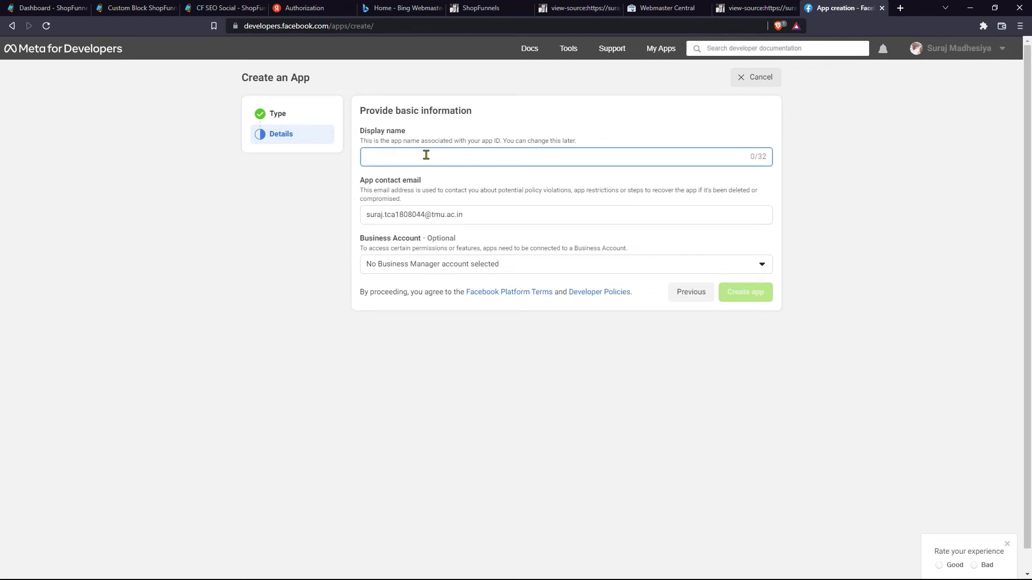
{"action": "type", "text": "SEO Training"}
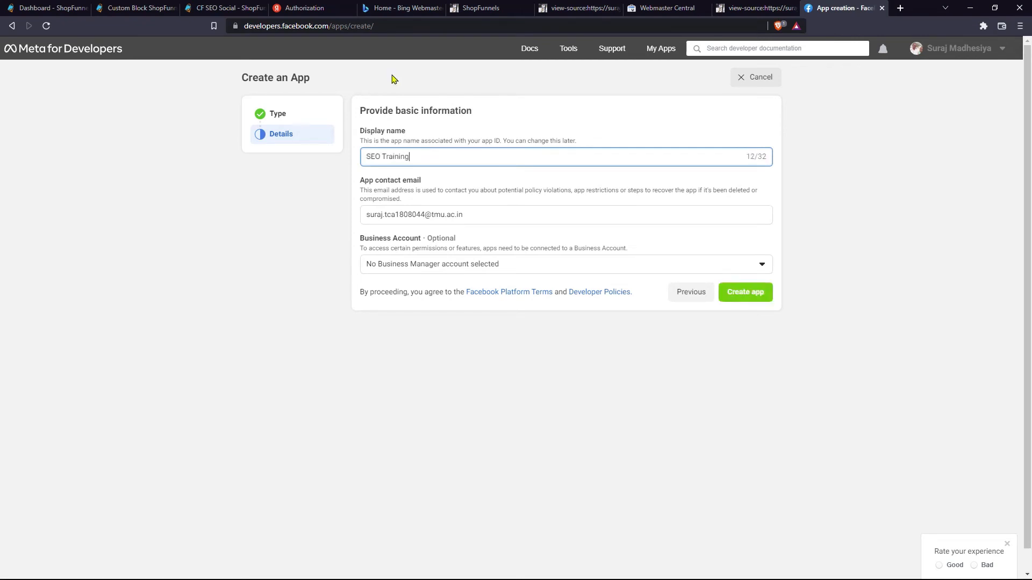
{"action": "left_click", "coordinate": [473, 225]}
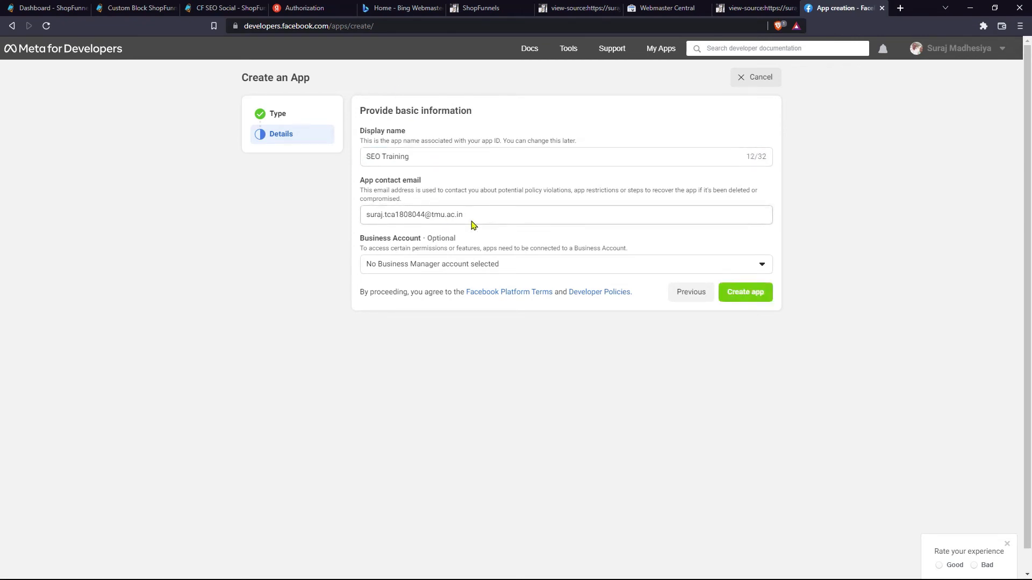
{"action": "left_click", "coordinate": [722, 293]}
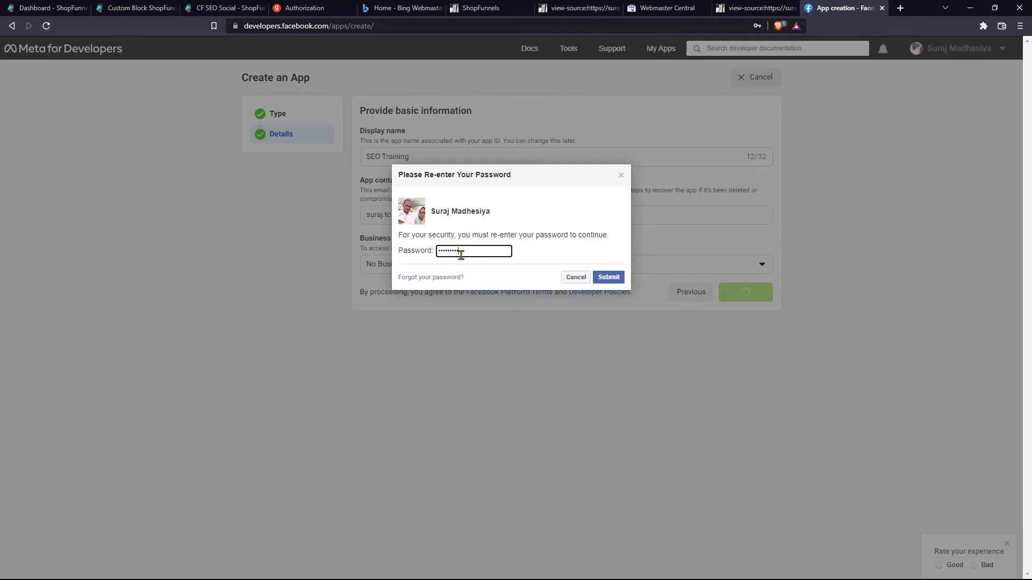
{"action": "left_click", "coordinate": [609, 277]}
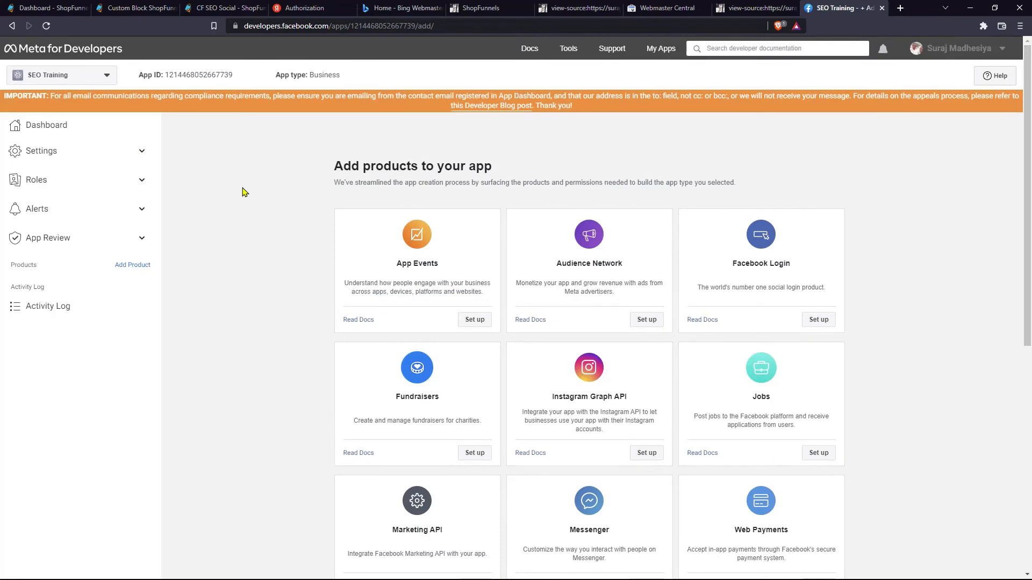
{"action": "left_click", "coordinate": [203, 75]}
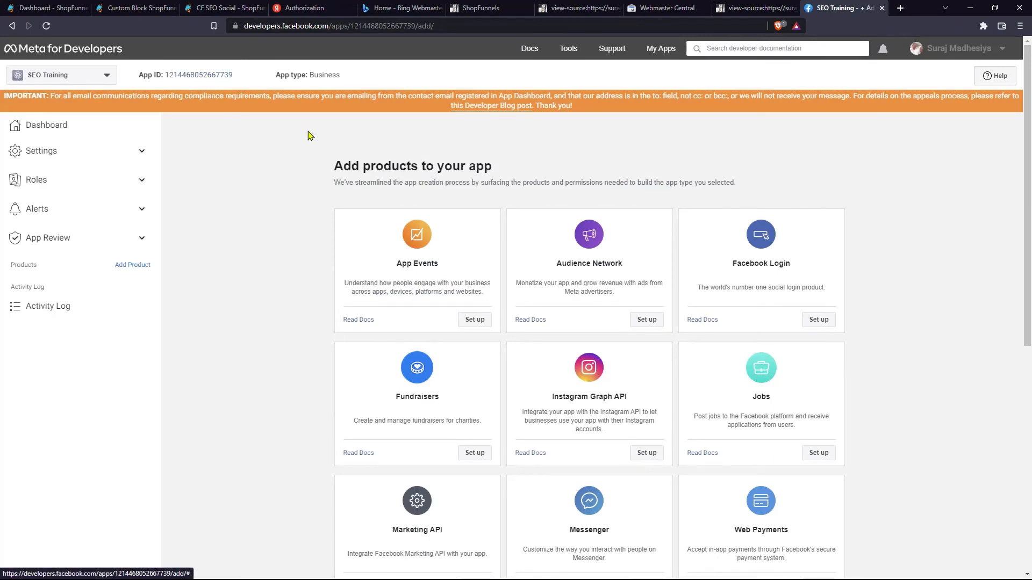
{"action": "left_click", "coordinate": [219, 7]}
{"action": "left_click", "coordinate": [368, 252]}
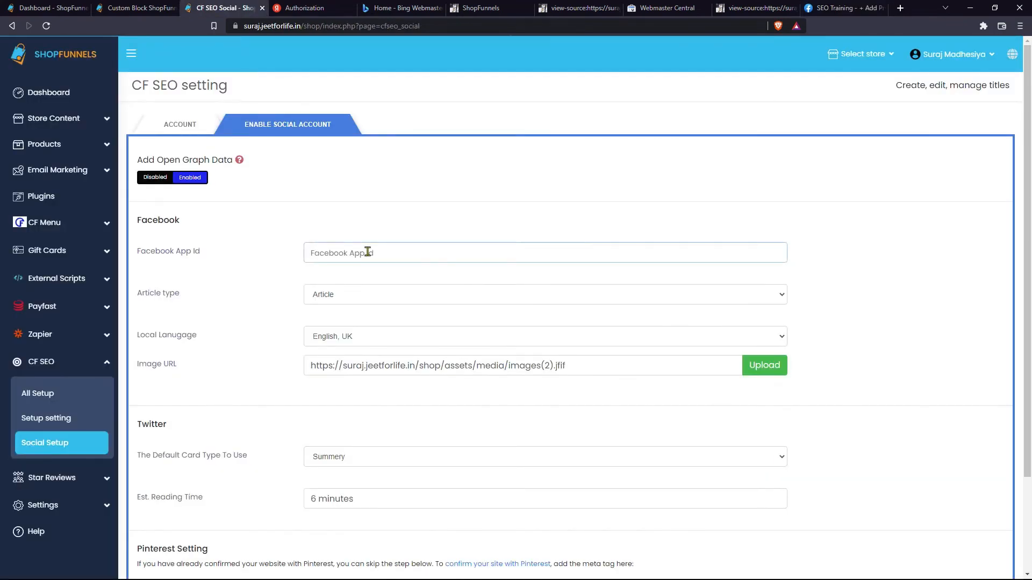
{"action": "key", "text": "ctrl+v"}
- Keep Article type and English, UK language, and upload a new PNG as the Open Graph image
{"action": "left_click", "coordinate": [359, 299]}
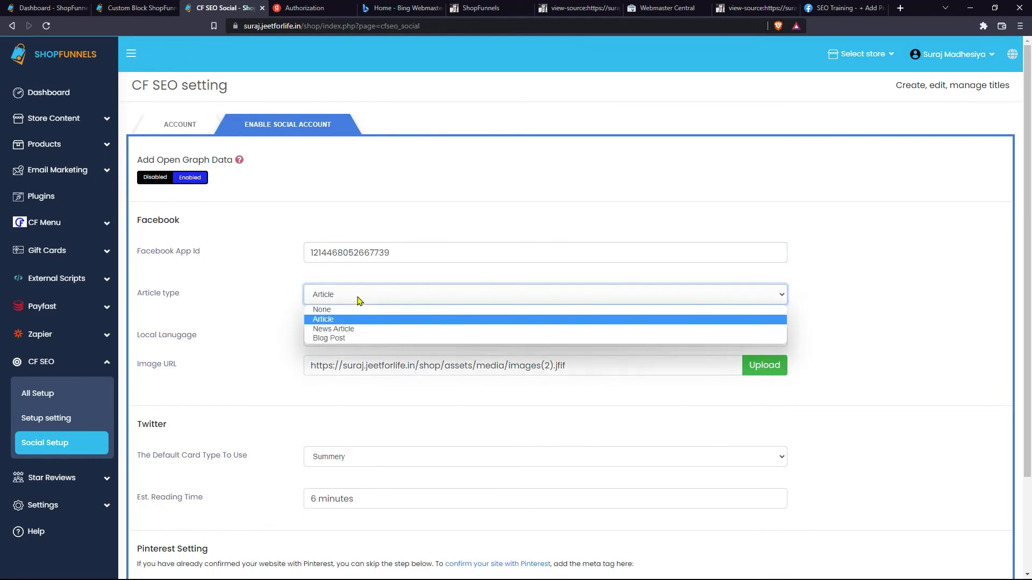
{"action": "left_click", "coordinate": [339, 322]}
{"action": "left_click", "coordinate": [357, 334]}
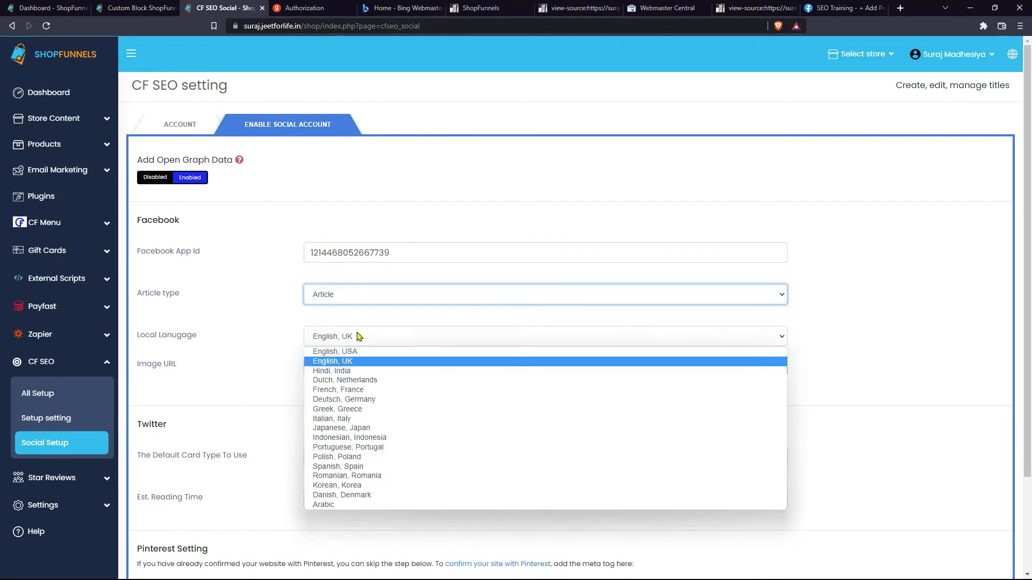
{"action": "left_click", "coordinate": [359, 335]}
{"action": "triple_click", "coordinate": [421, 366]}
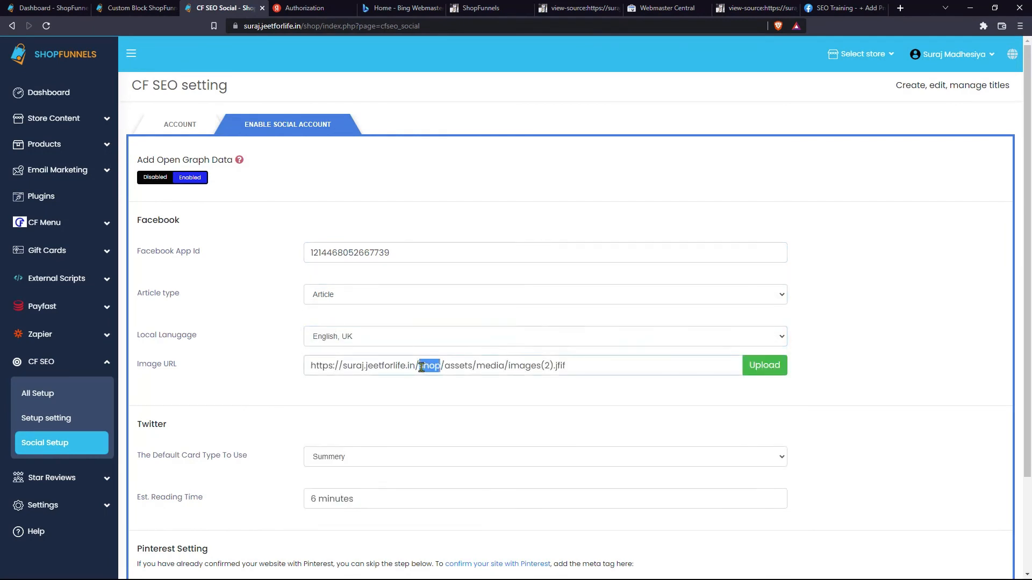
{"action": "left_click", "coordinate": [598, 365]}
{"action": "left_click", "coordinate": [773, 366]}
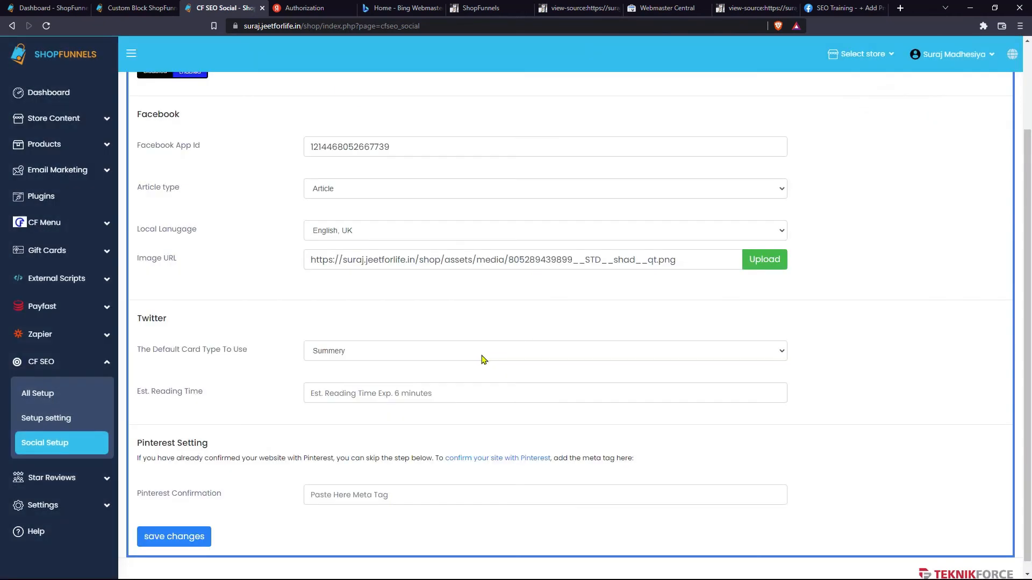
- Keep the Twitter card as Summery and set the estimated reading time to 6 Minutes
{"action": "left_click", "coordinate": [381, 350]}
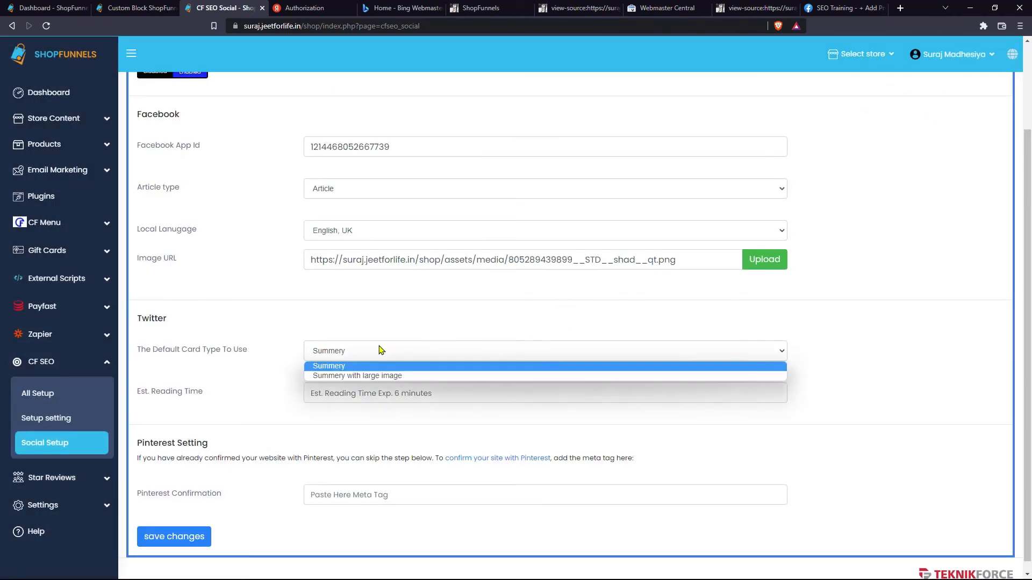
{"action": "left_click", "coordinate": [381, 350]}
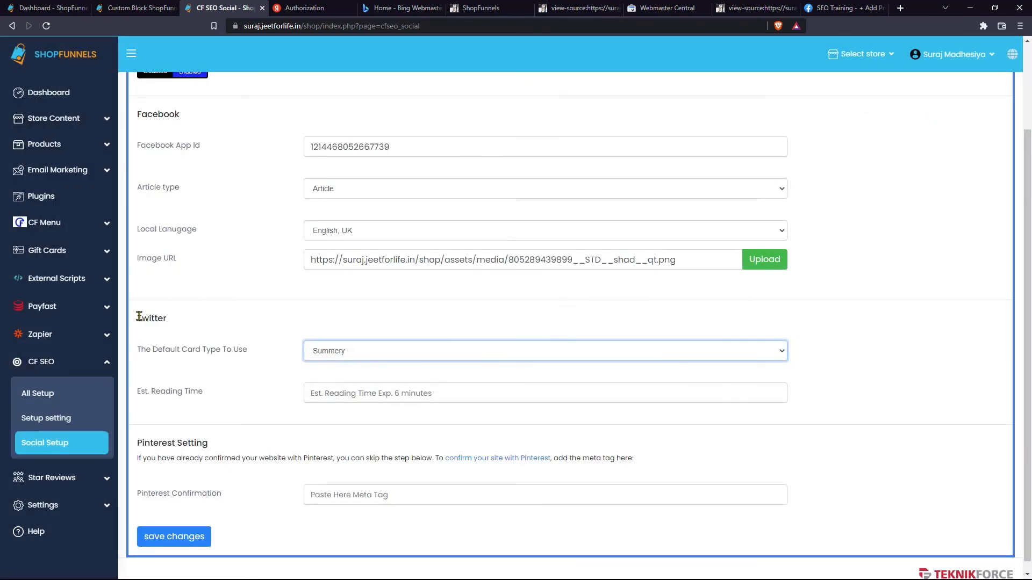
{"action": "left_click", "coordinate": [344, 395]}
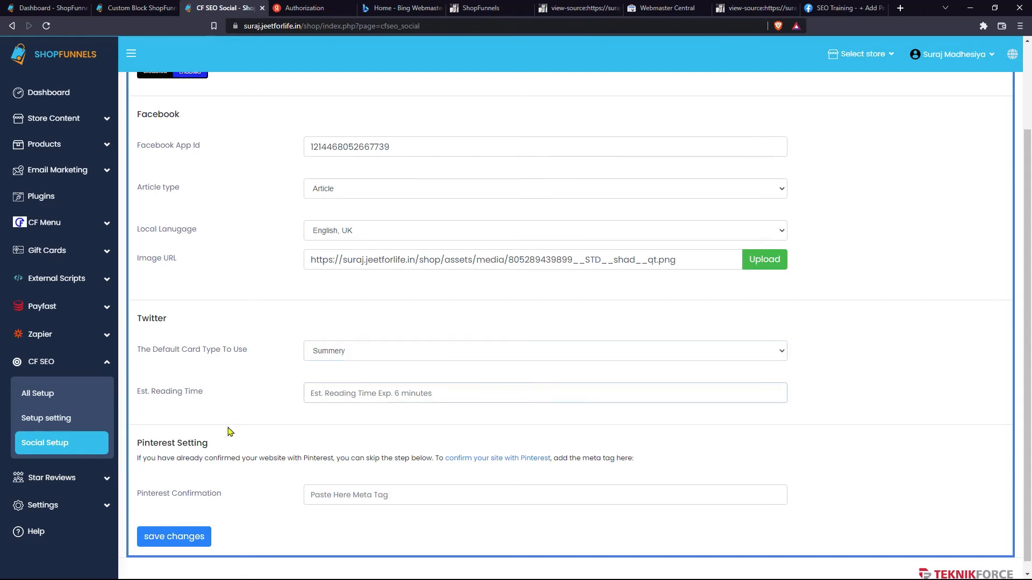
{"action": "key", "text": "ctrl+v"}
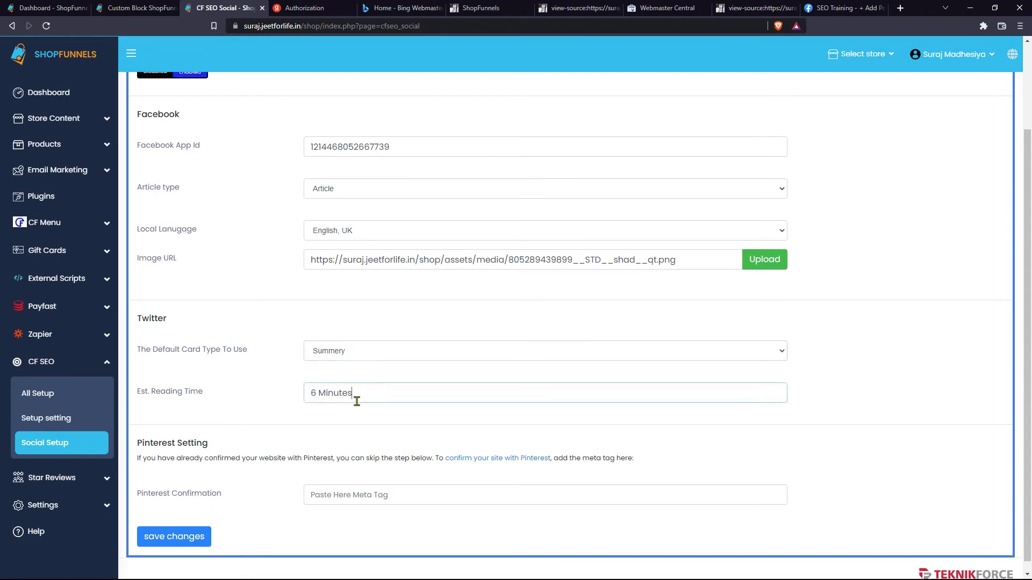
{"action": "triple_click", "coordinate": [220, 443]}
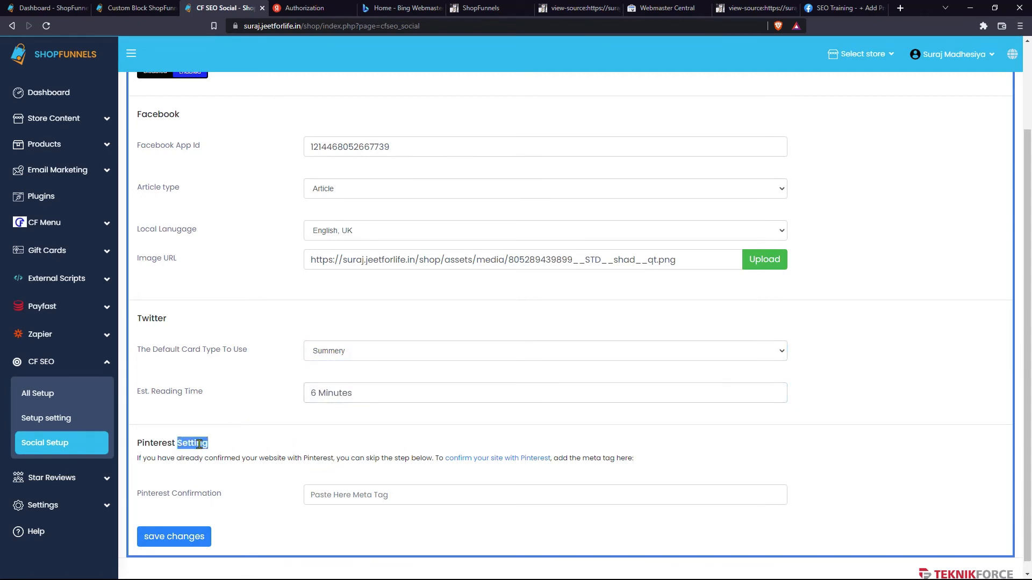
{"action": "left_click", "coordinate": [294, 452]}
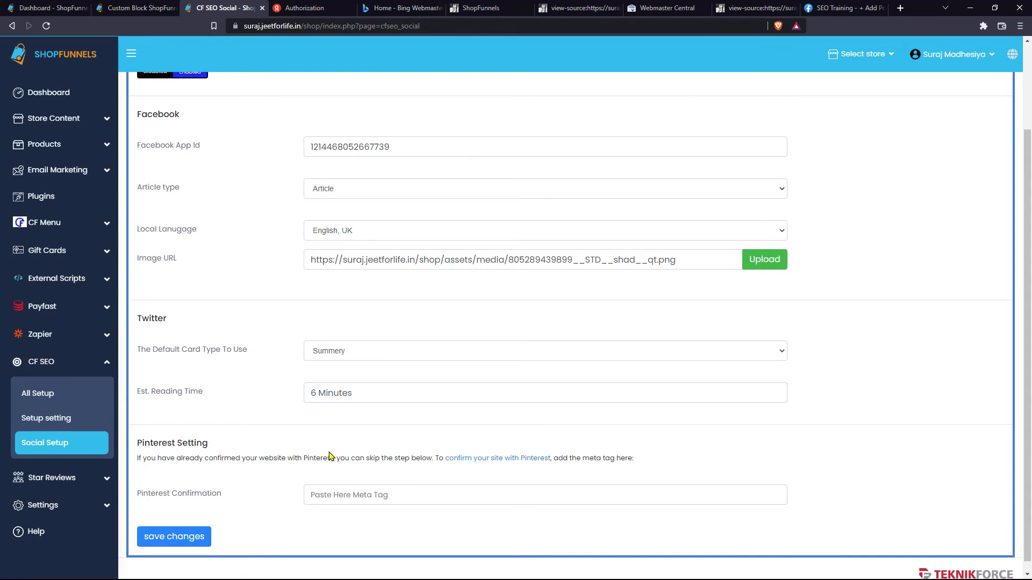
- Copy Pinterest's p:domain_verify claim tag and focus the store's Pinterest Confirmation field
{"action": "left_click", "coordinate": [492, 462]}
{"action": "left_click", "coordinate": [505, 193]}
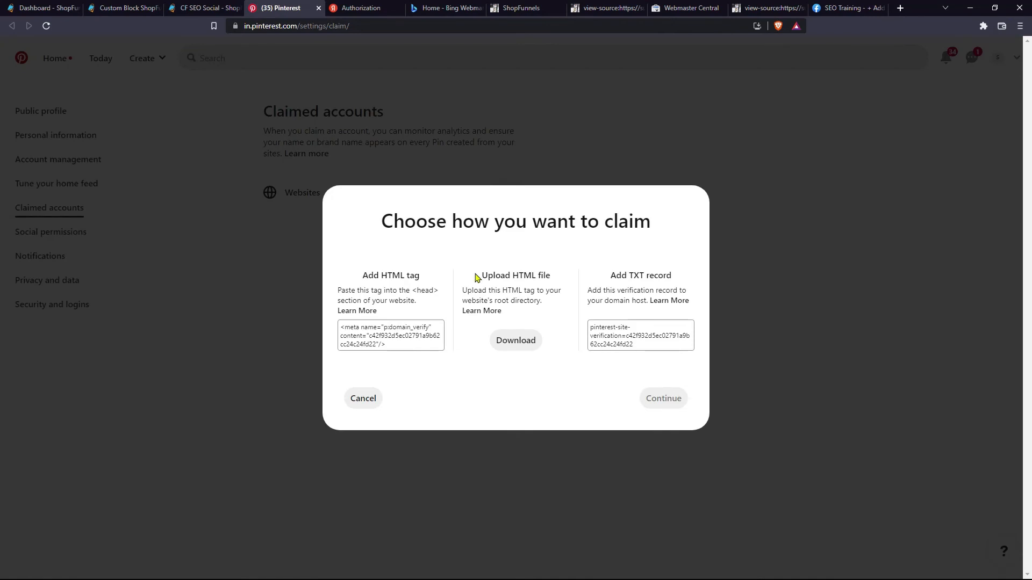
{"action": "left_click", "coordinate": [395, 338]}
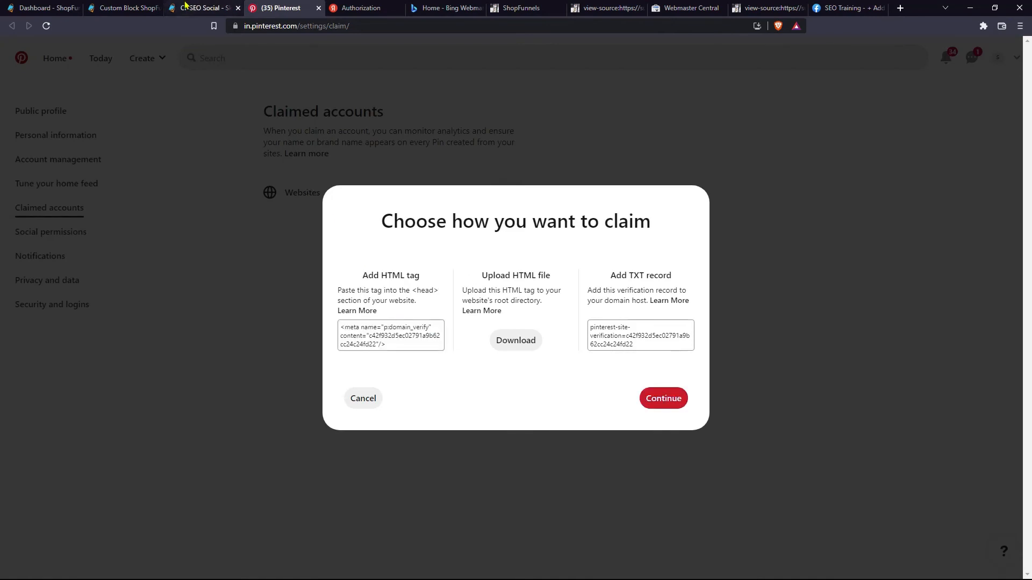
{"action": "left_click", "coordinate": [185, 6]}
{"action": "left_click", "coordinate": [354, 490]}
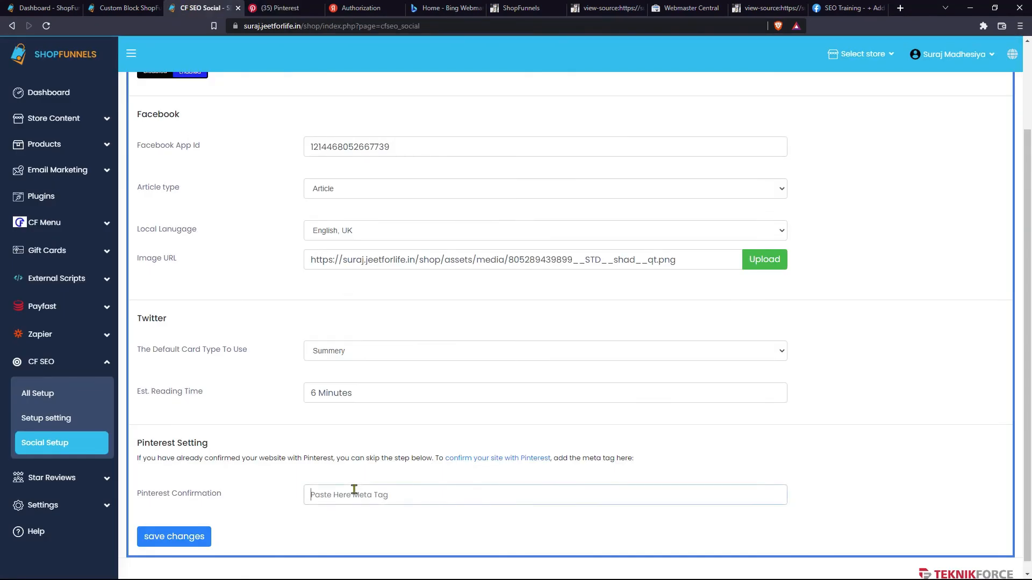
- Paste the p:domain_verify meta tag into the Pinterest Confirmation field and save the social settings
{"action": "key", "text": "ctrl+v"}
{"action": "left_click", "coordinate": [176, 539]}
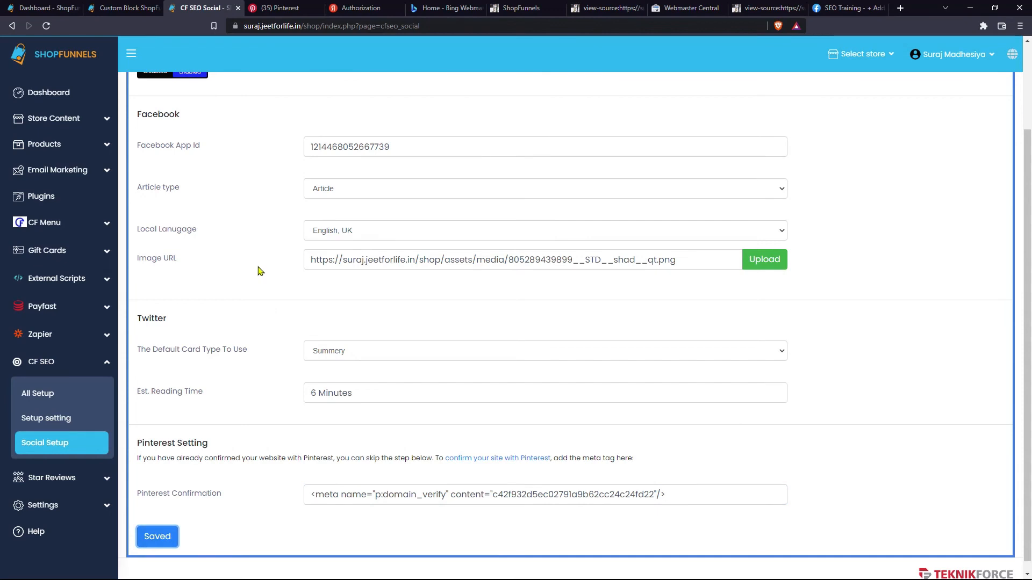
{"action": "left_click", "coordinate": [274, 7]}
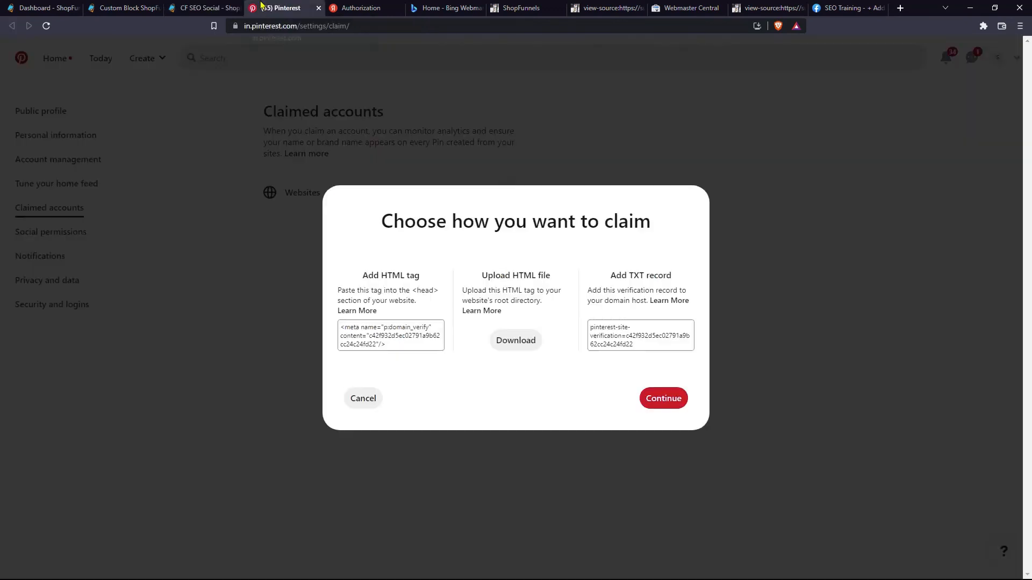
- Verify the store's home page URL in Pinterest's HTML-tag claim, then view its source showing p:domain_verify
{"action": "left_click", "coordinate": [656, 400]}
{"action": "left_click", "coordinate": [503, 326]}
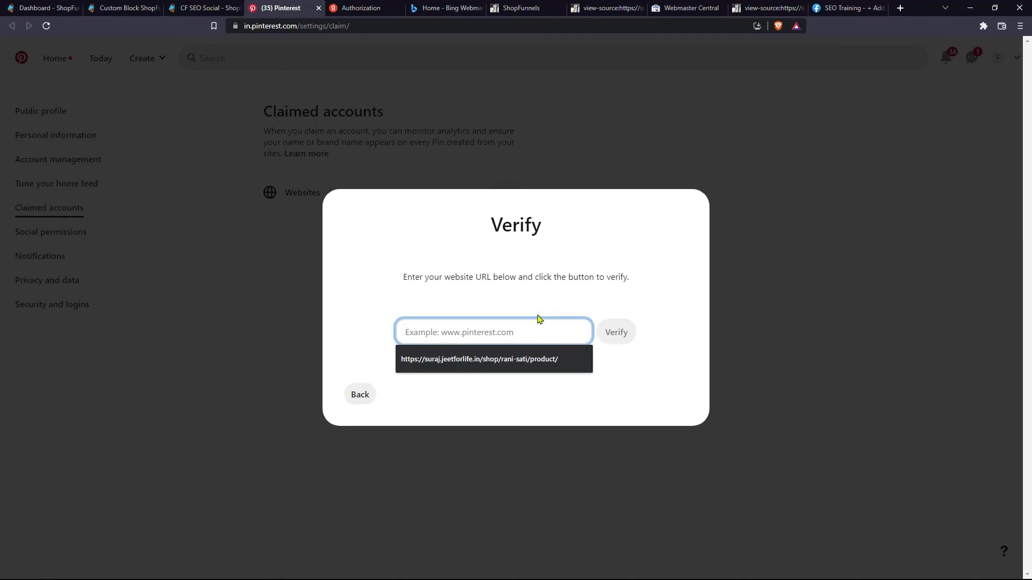
{"action": "left_click", "coordinate": [519, 323]}
{"action": "key", "text": "ctrl+v"}
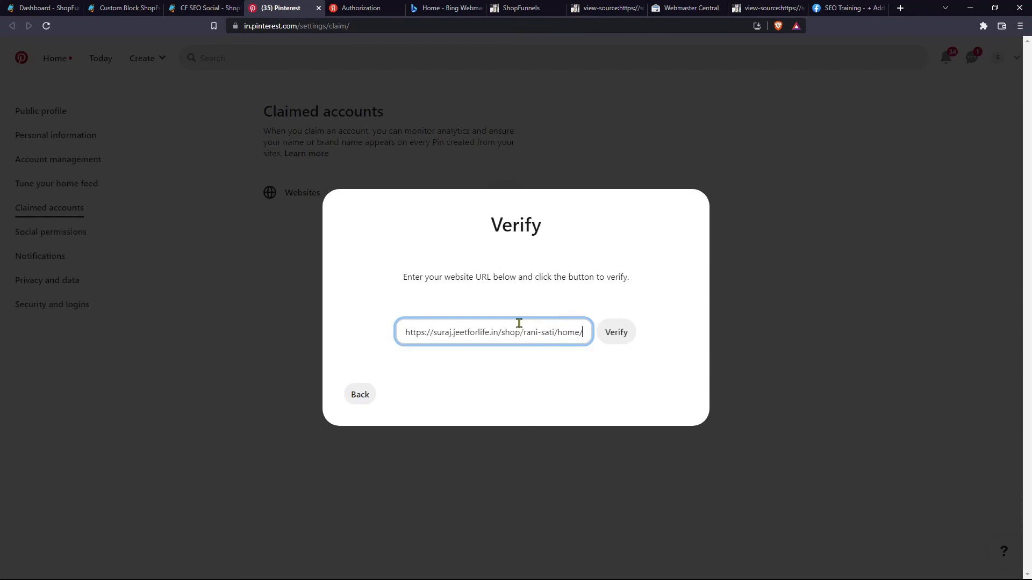
{"action": "left_click", "coordinate": [612, 335]}
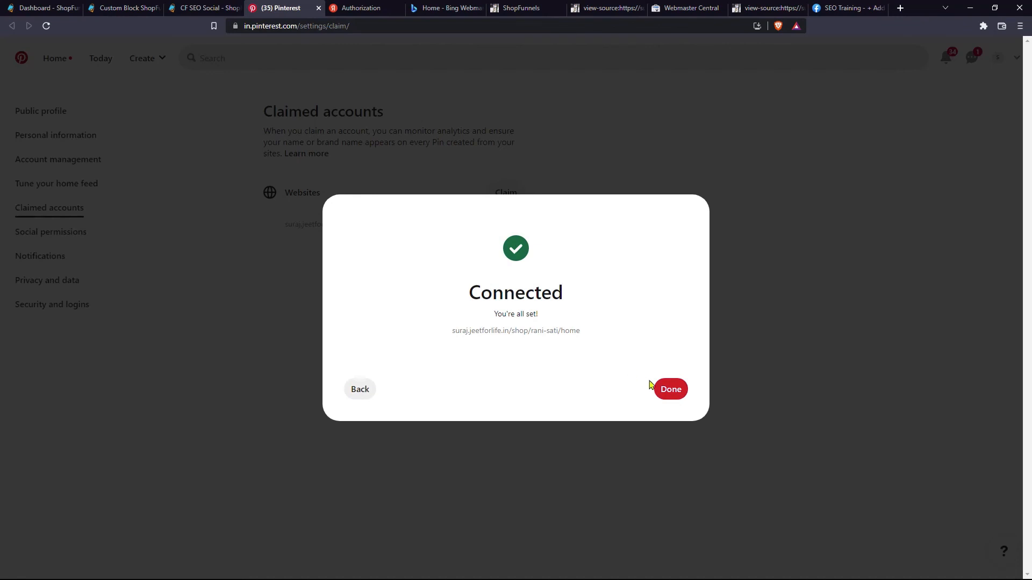
{"action": "left_click", "coordinate": [665, 391]}
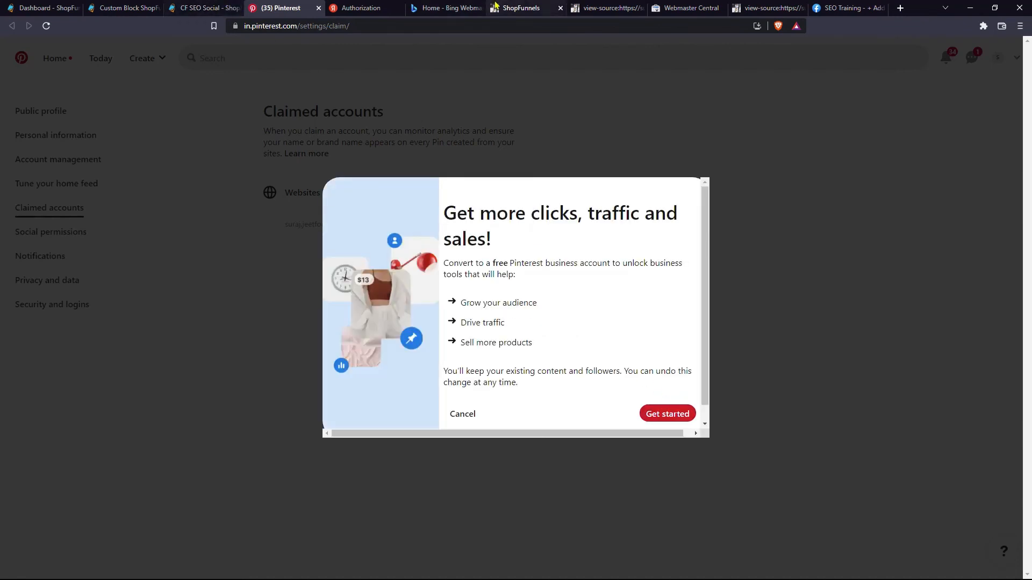
{"action": "left_click", "coordinate": [522, 7]}
{"action": "left_click", "coordinate": [600, 6]}
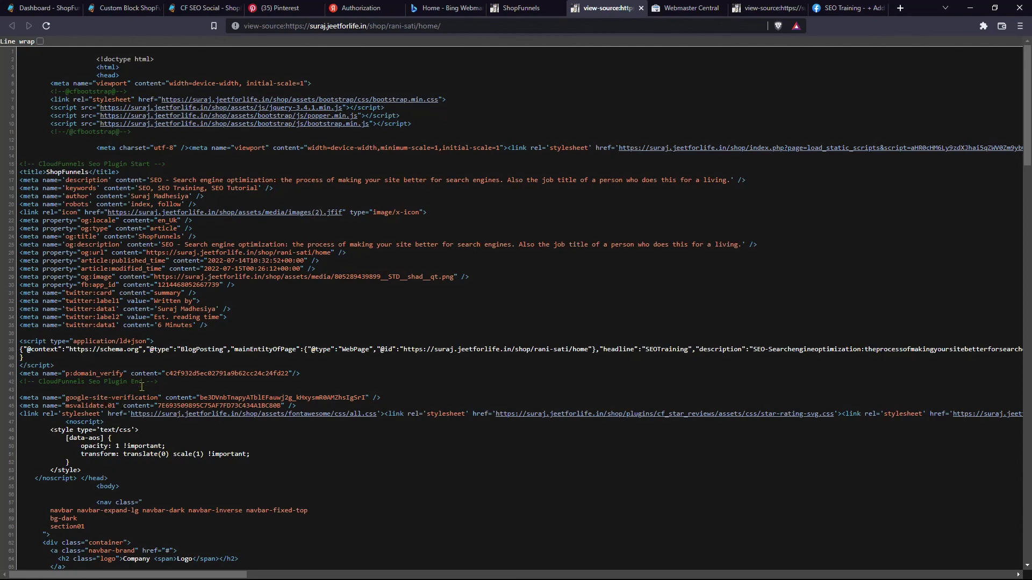
- Return to ShopFunnels and open CF SEO All Setup, listing the rani-sati home page setup
{"action": "left_click", "coordinate": [271, 8]}
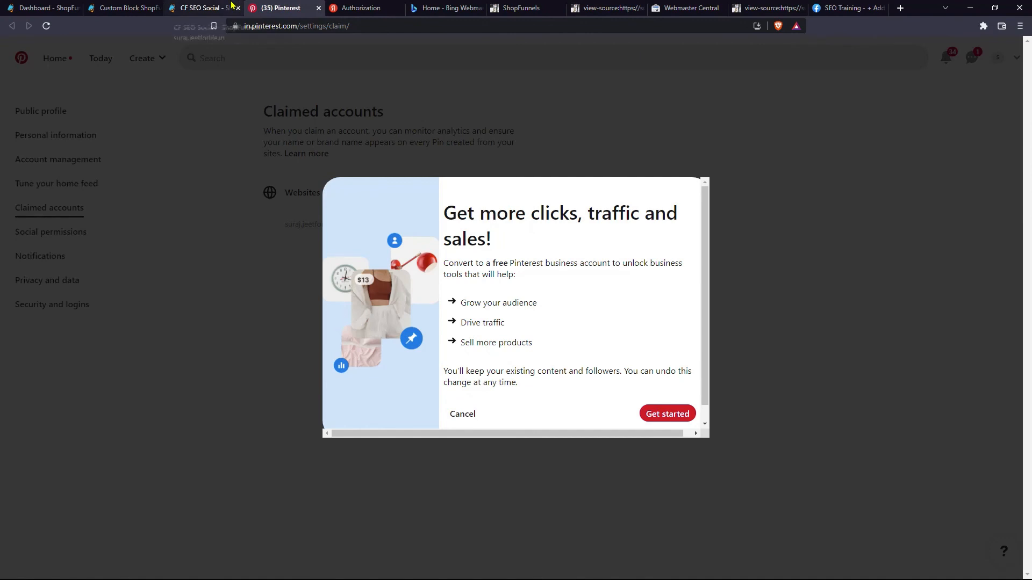
{"action": "left_click", "coordinate": [229, 8]}
{"action": "scroll", "coordinate": [279, 244], "scroll_direction": "up", "scroll_amount": 3}
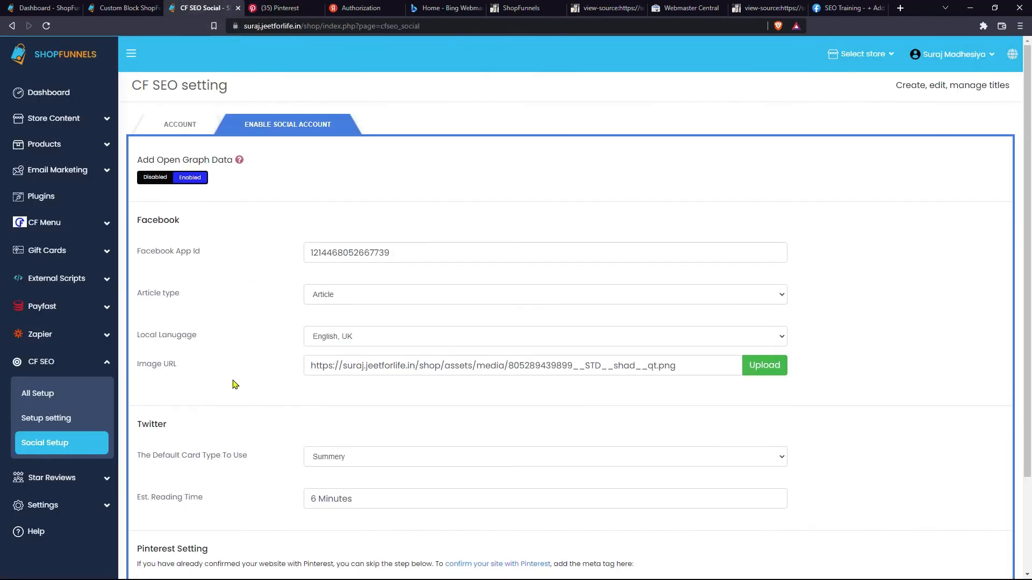
{"action": "left_click", "coordinate": [80, 393]}
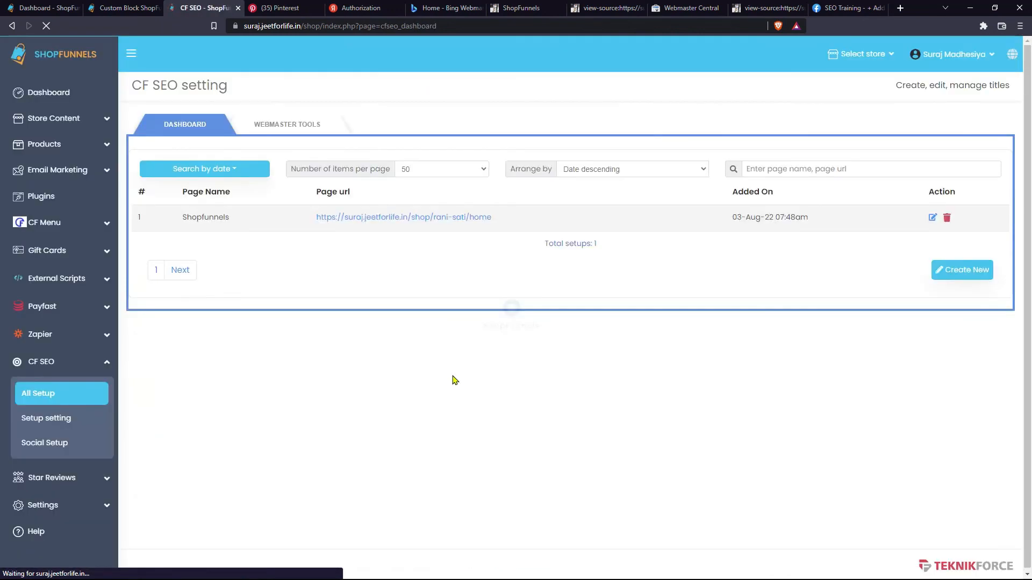
- Start a new SEO setup named 'Second Page' with the vertical bar separator and the collection page URL
{"action": "left_click", "coordinate": [930, 270]}
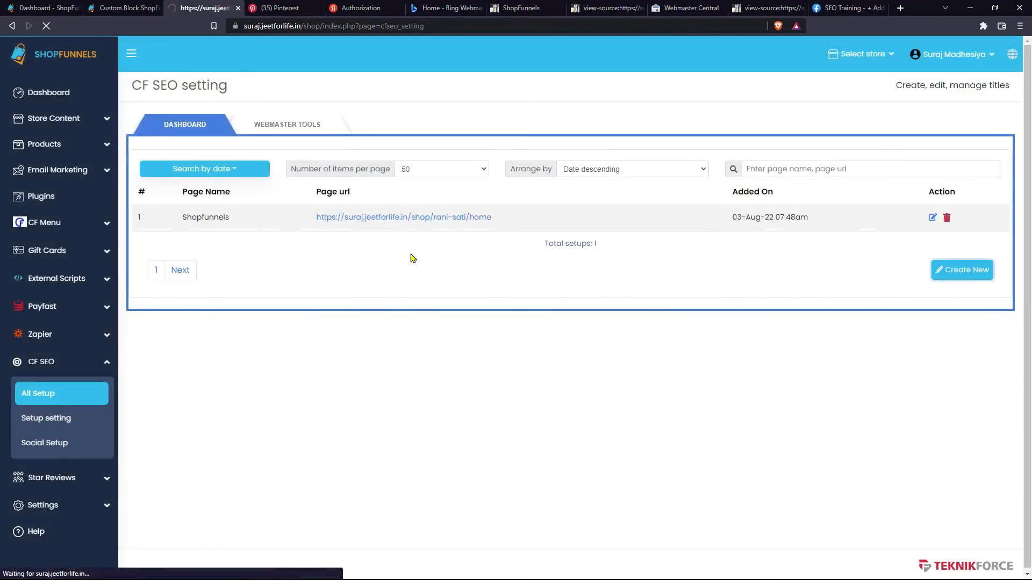
{"action": "left_click", "coordinate": [263, 180]}
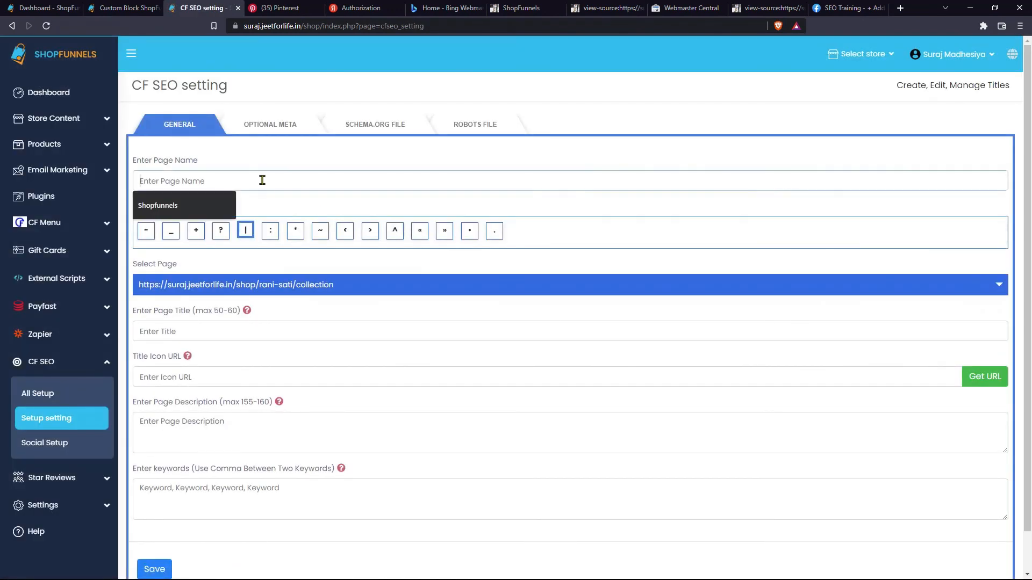
{"action": "type", "text": "Second Page"}
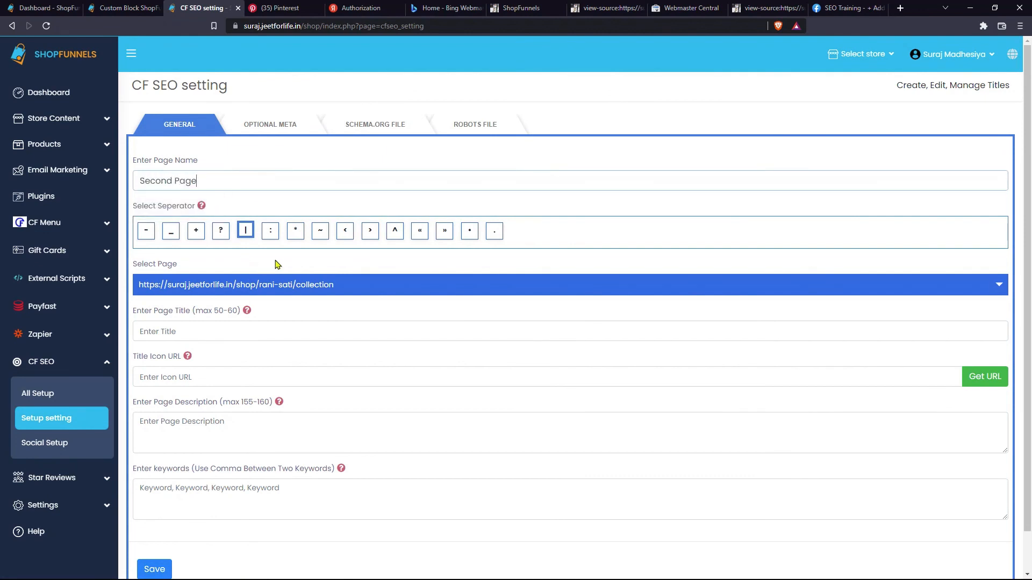
{"action": "left_click", "coordinate": [246, 237]}
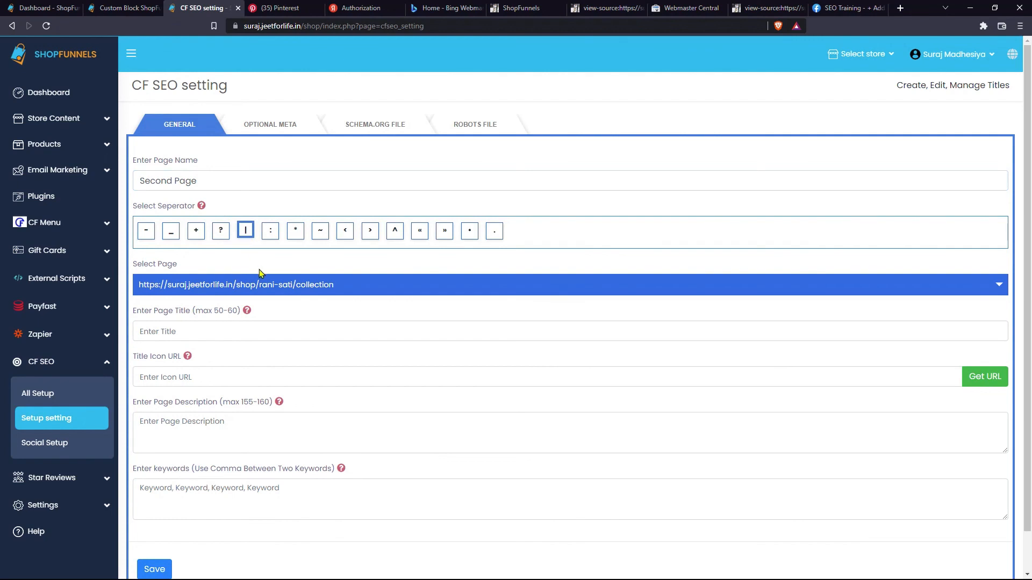
{"action": "left_click", "coordinate": [264, 285]}
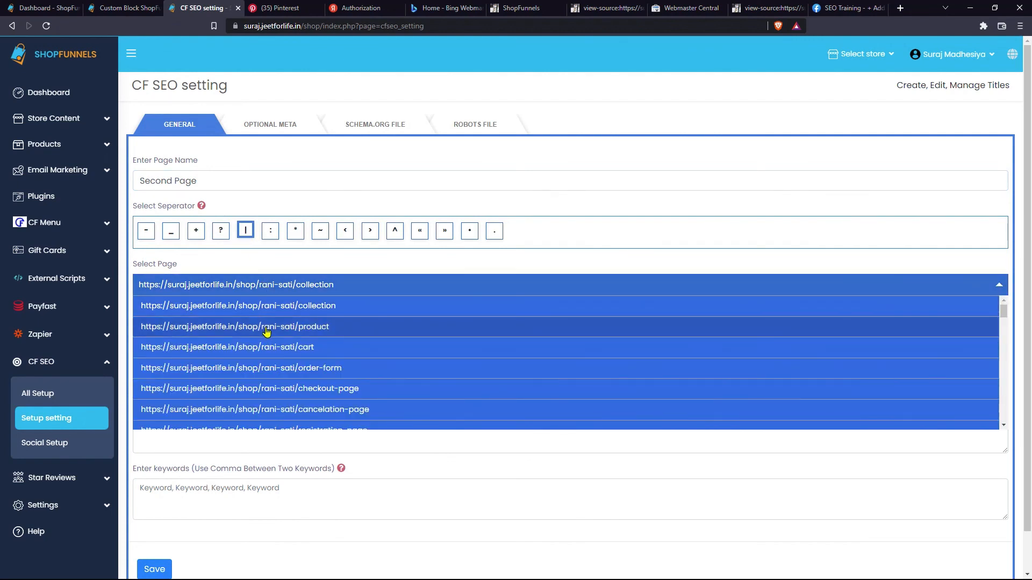
{"action": "left_click", "coordinate": [266, 328]}
- Paste the title, title icon URL and description, add keywords 'Keyword, Kwyword', and save the setup
{"action": "left_click", "coordinate": [266, 328]}
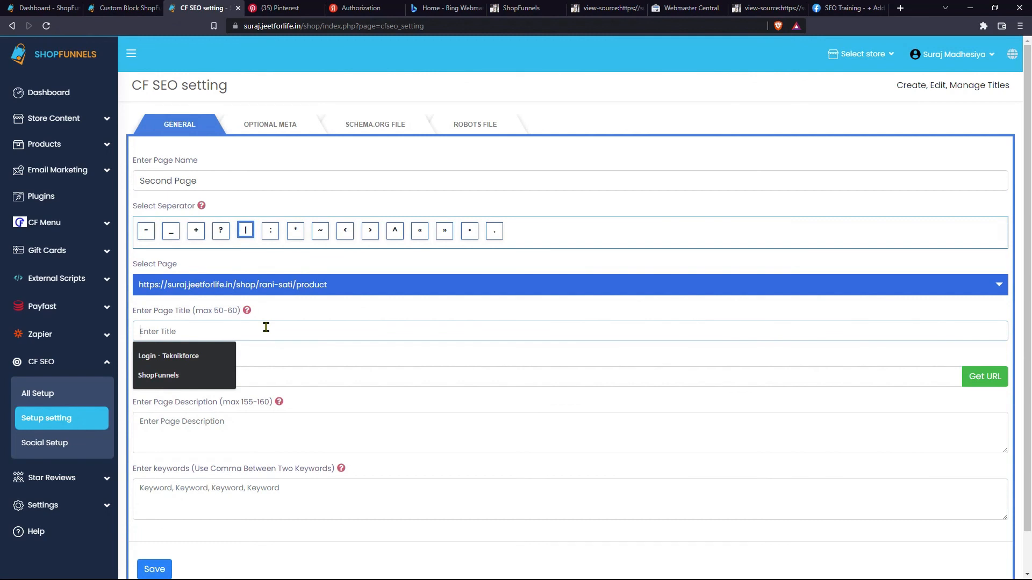
{"action": "type", "text": "Meta tags are a major factor in helping search engines."}
{"action": "left_click", "coordinate": [289, 375]}
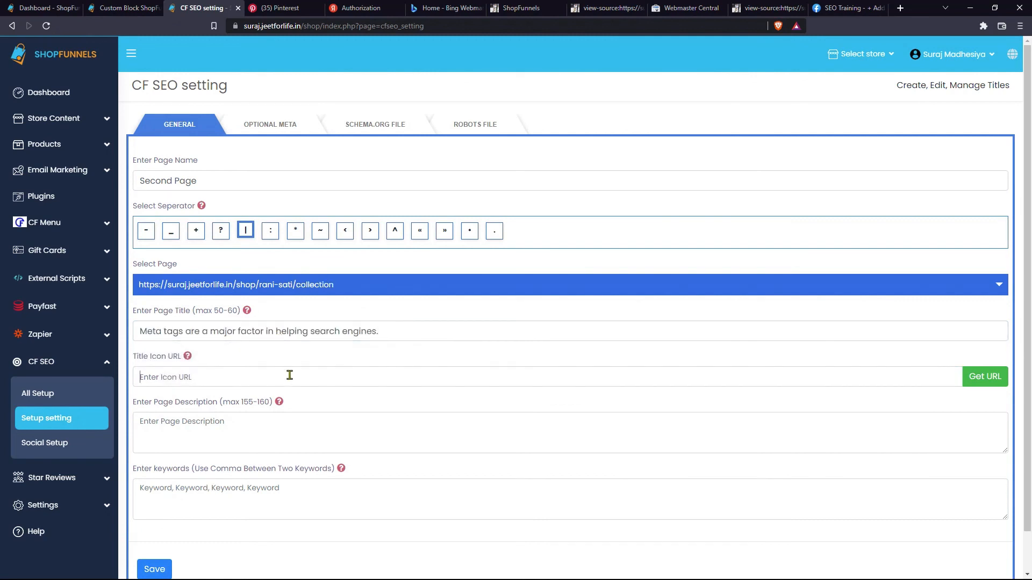
{"action": "key", "text": "ctrl+v"}
{"action": "left_click", "coordinate": [338, 428]}
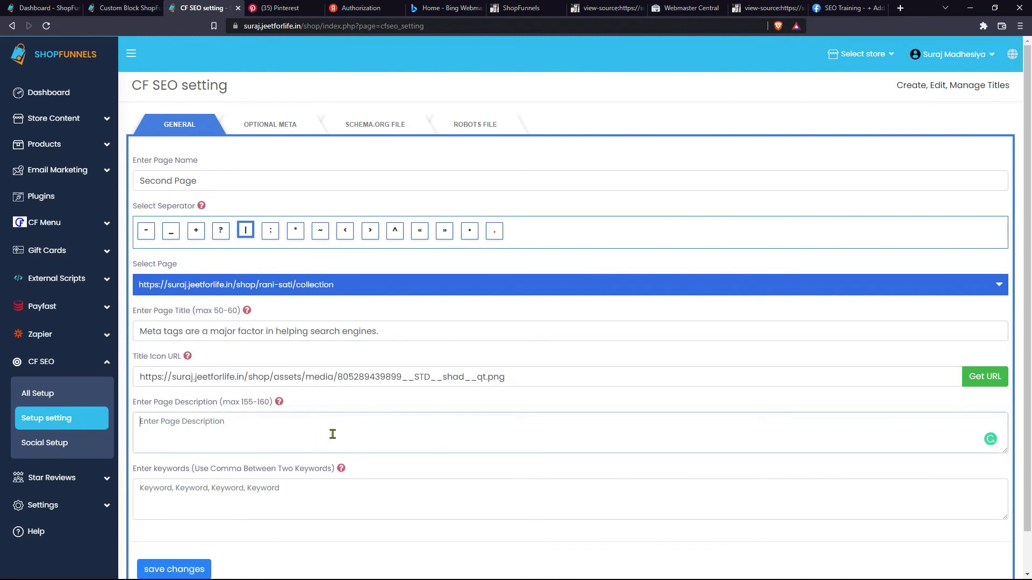
{"action": "type", "text": "Meta tags are a major factor in helping search engines."}
{"action": "left_click", "coordinate": [308, 497]}
{"action": "type", "text": "Keyword, Kwyword"}
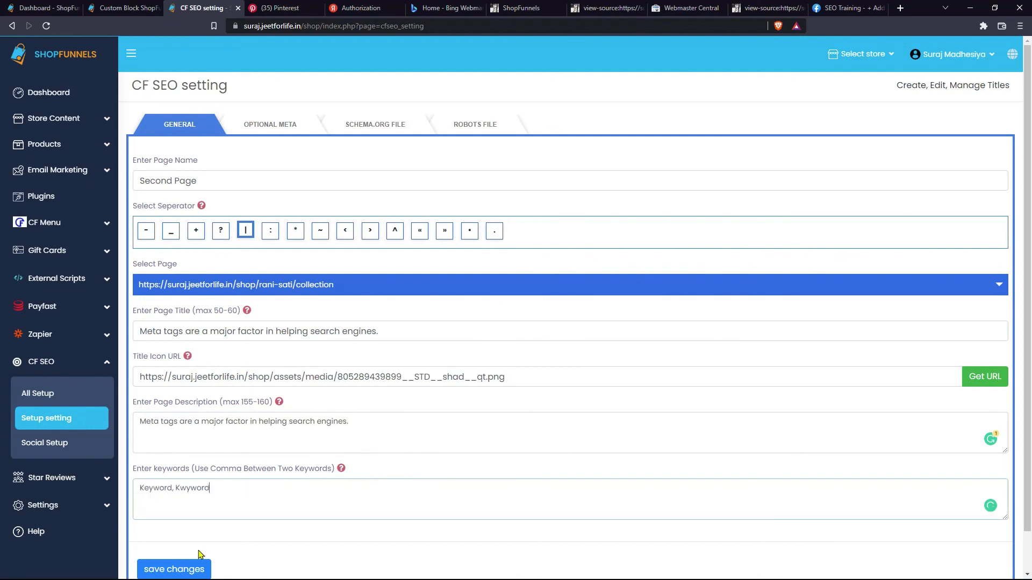
{"action": "left_click", "coordinate": [167, 568]}
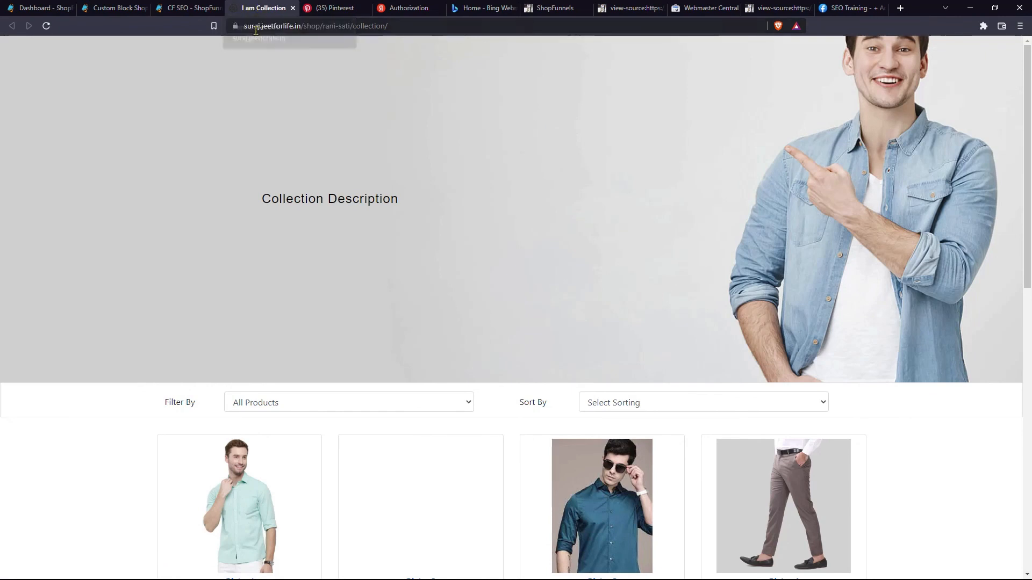
- Inspect the collection page source for the new Open Graph and CF SEO meta tags
{"action": "key", "text": "ctrl+u"}
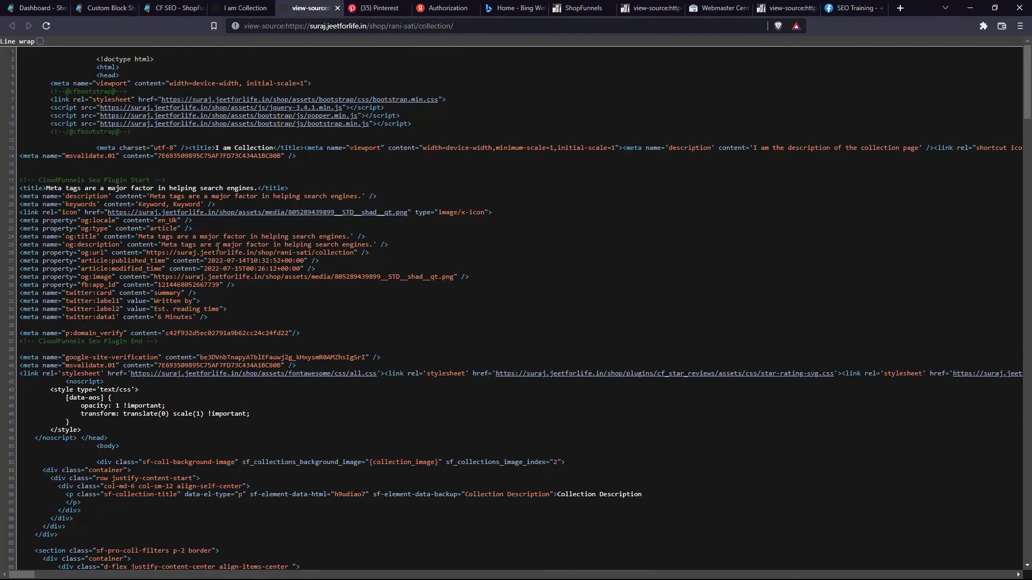
{"action": "left_click_drag", "start_coordinate": [204, 237], "coordinate": [288, 287]}
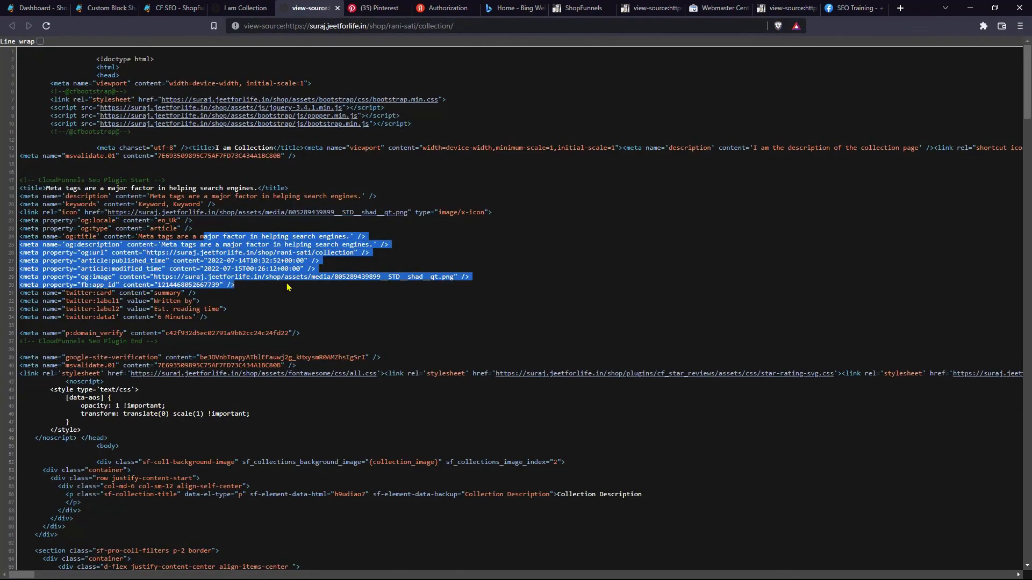
{"action": "left_click_drag", "start_coordinate": [103, 178], "coordinate": [201, 260]}
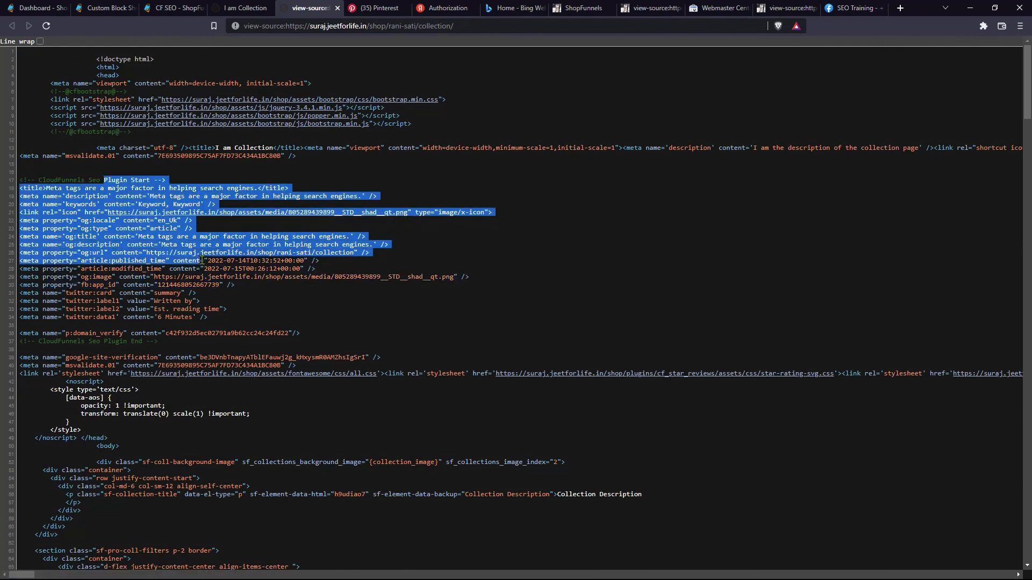
{"action": "left_click", "coordinate": [269, 264]}
- Copy the collection page address into the chat and send it, showing the 'I am Collection' preview
{"action": "left_click", "coordinate": [244, 7]}
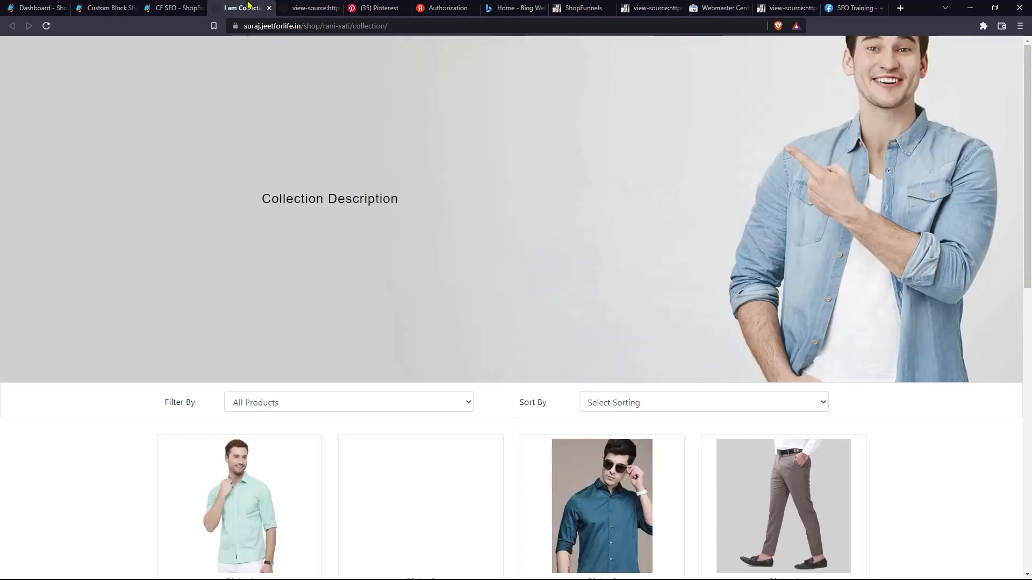
{"action": "left_click", "coordinate": [278, 27]}
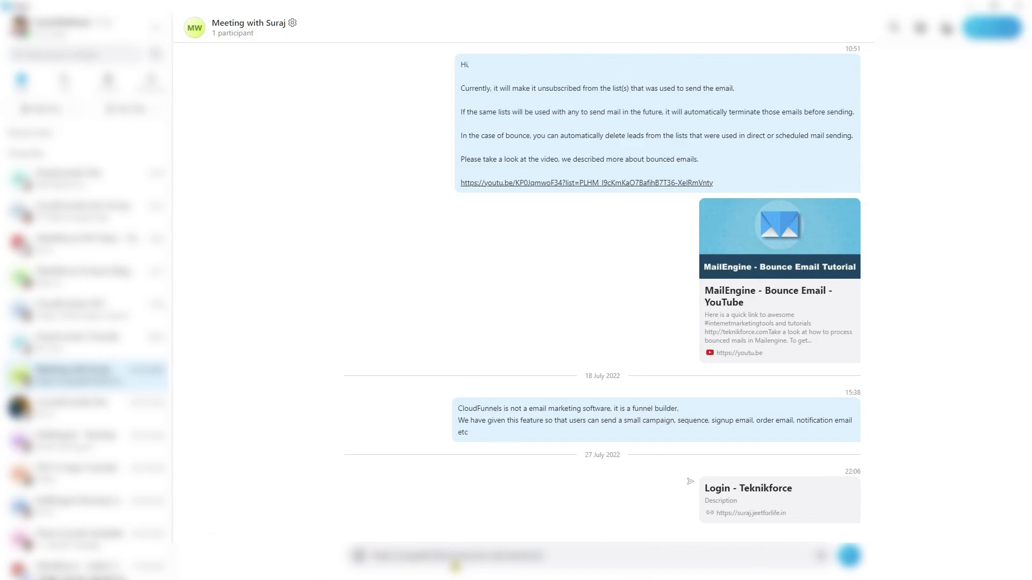
{"action": "key", "text": "Return"}
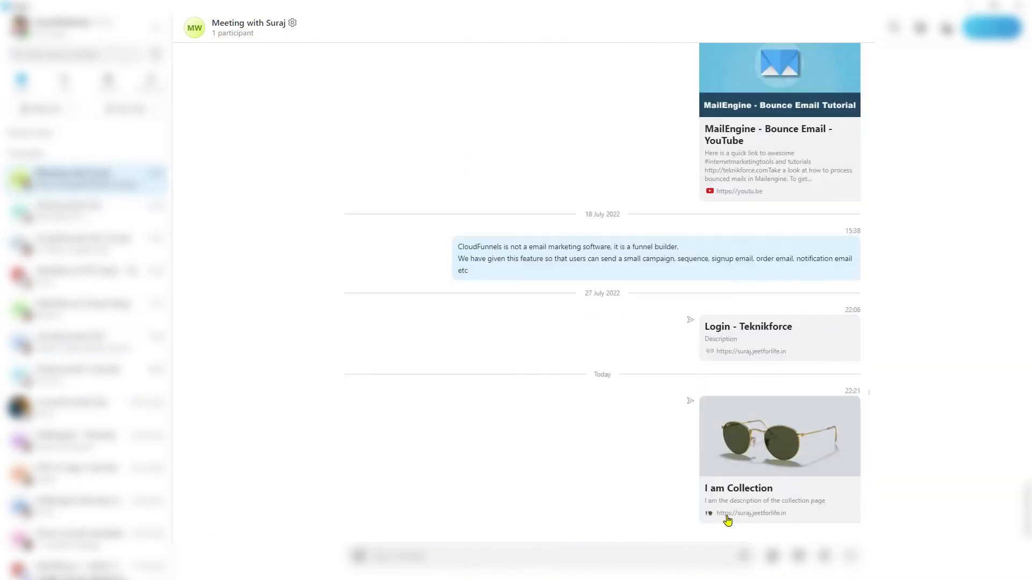